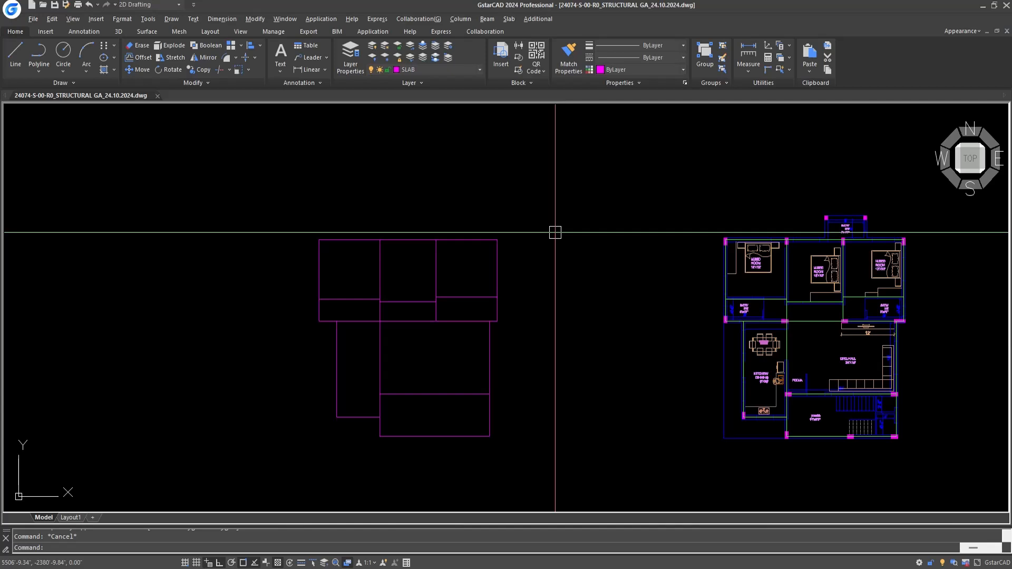
Step: Examine the floor plan's slab boundary outlines around the upper-left bedroom and its adjoining bath
scroll(849, 339, "up", 2)
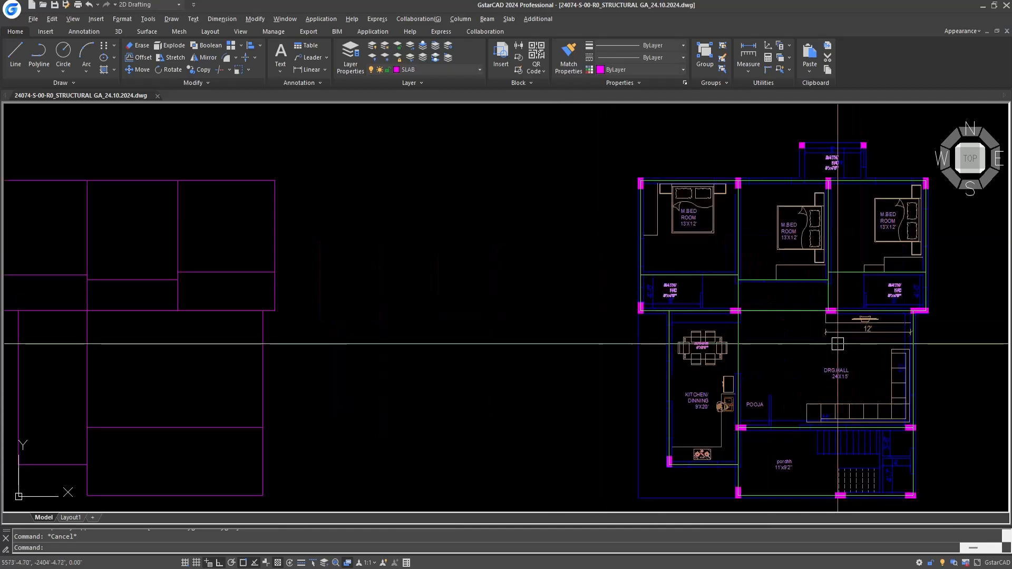
middle_click_drag(772, 337, 645, 334)
middle_click_drag(669, 427, 645, 386)
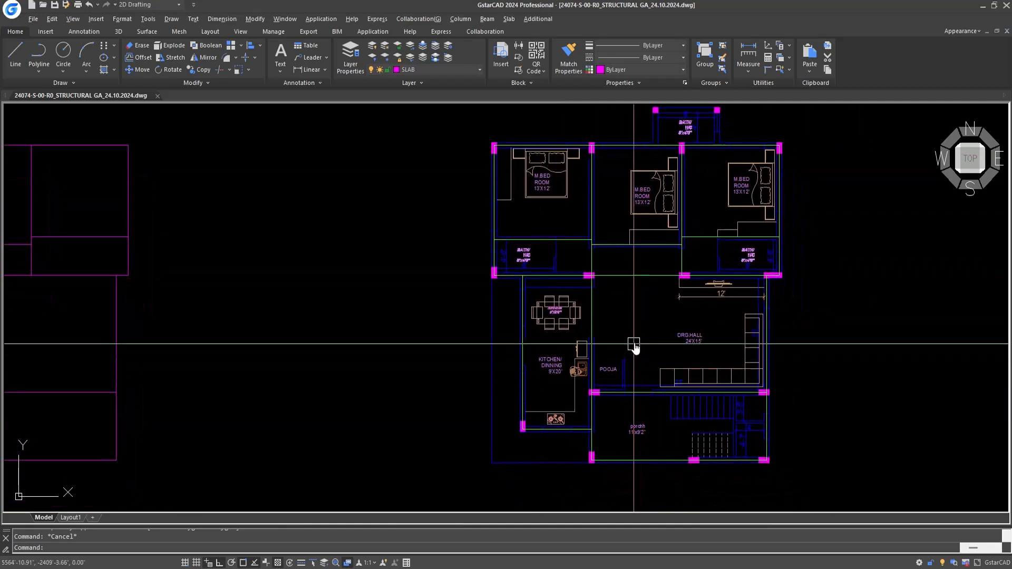
middle_click_drag(635, 343, 633, 365)
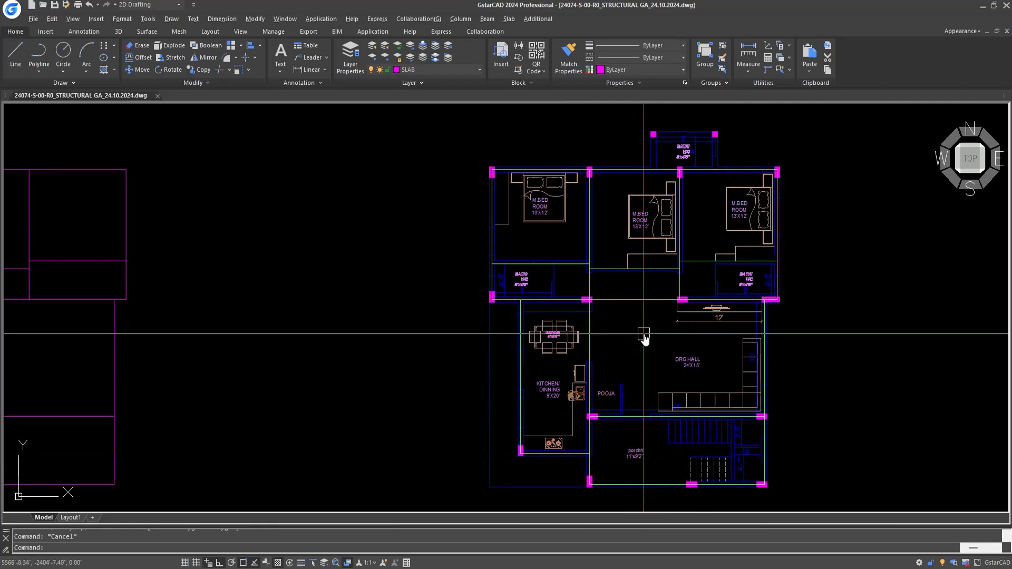
scroll(644, 338, "up", 4)
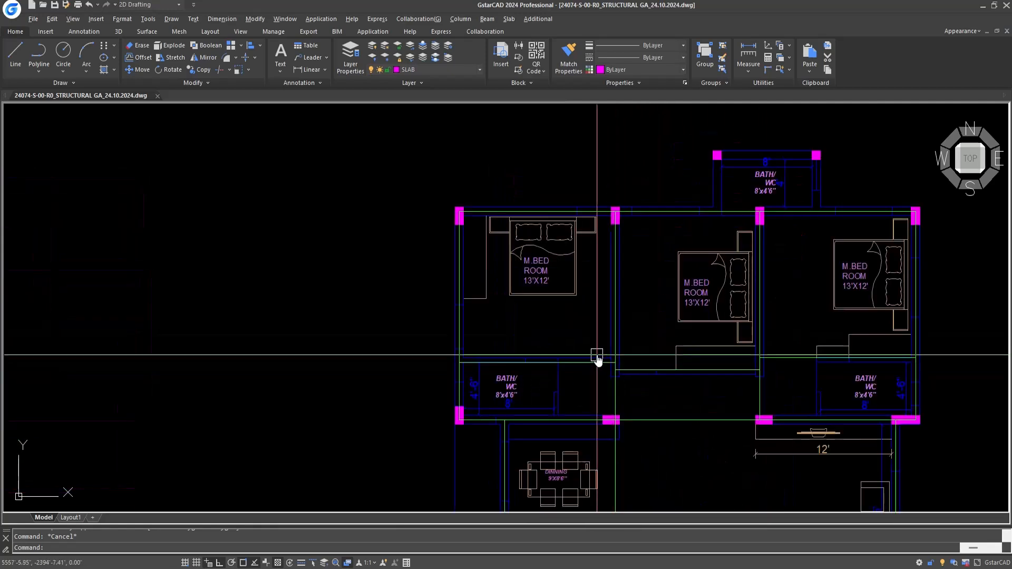
scroll(597, 354, "up", 3)
left_click(596, 348)
key("Escape")
left_click(588, 370)
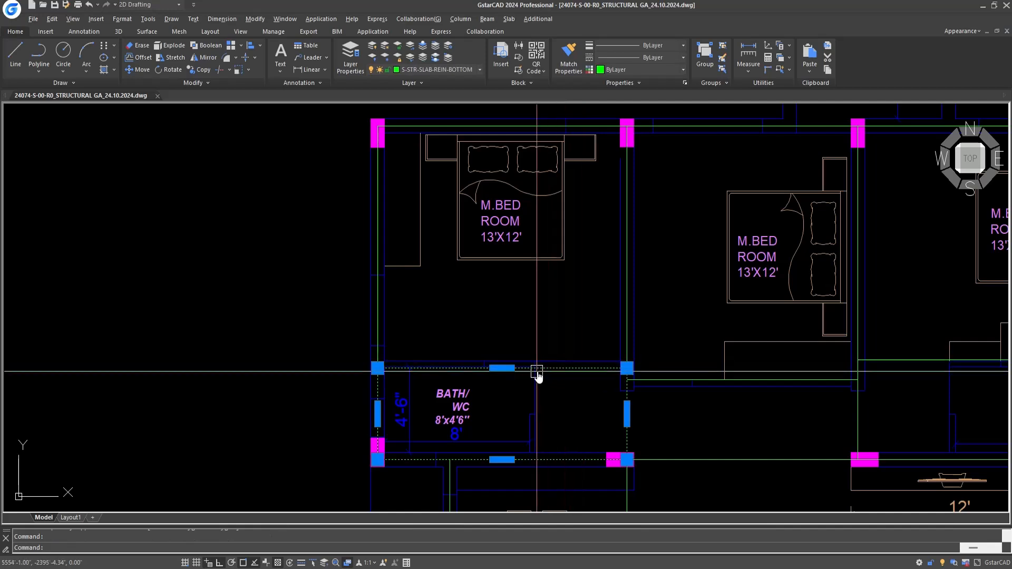
key("Escape")
left_click(377, 255)
key("Escape")
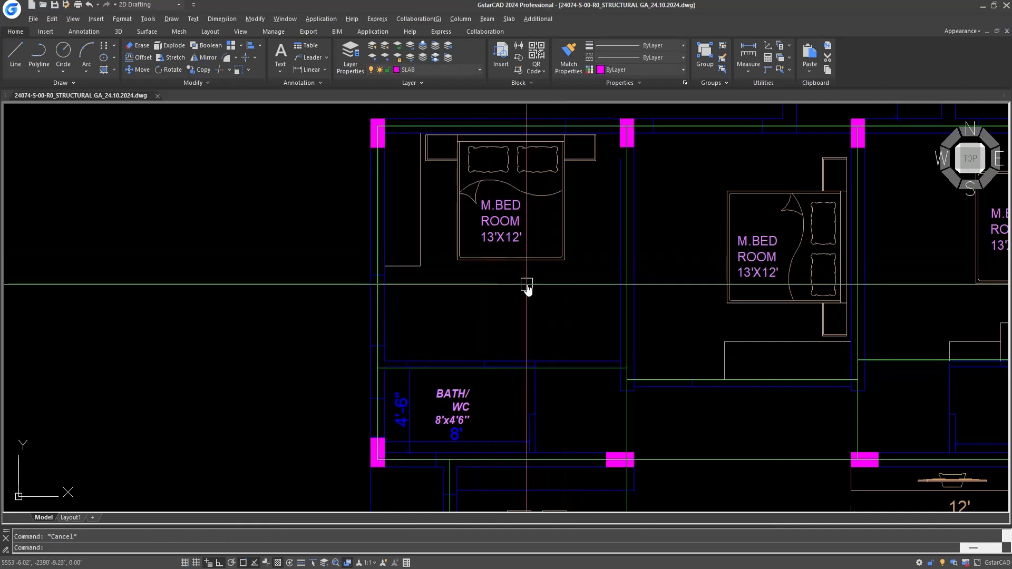
Step: Inspect the separate set of slab outlines drawn beside the structural floor plan
scroll(578, 302, "down", 6)
middle_click_drag(395, 318, 730, 293)
middle_click_drag(445, 279, 511, 240)
scroll(511, 239, "down", 3)
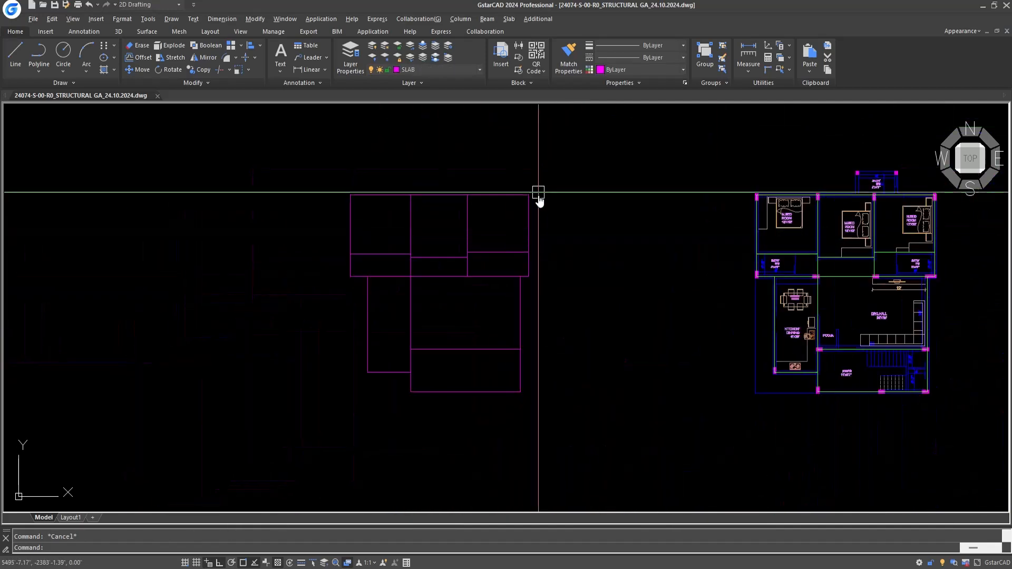
left_click(538, 193)
left_click(311, 411)
key("Escape")
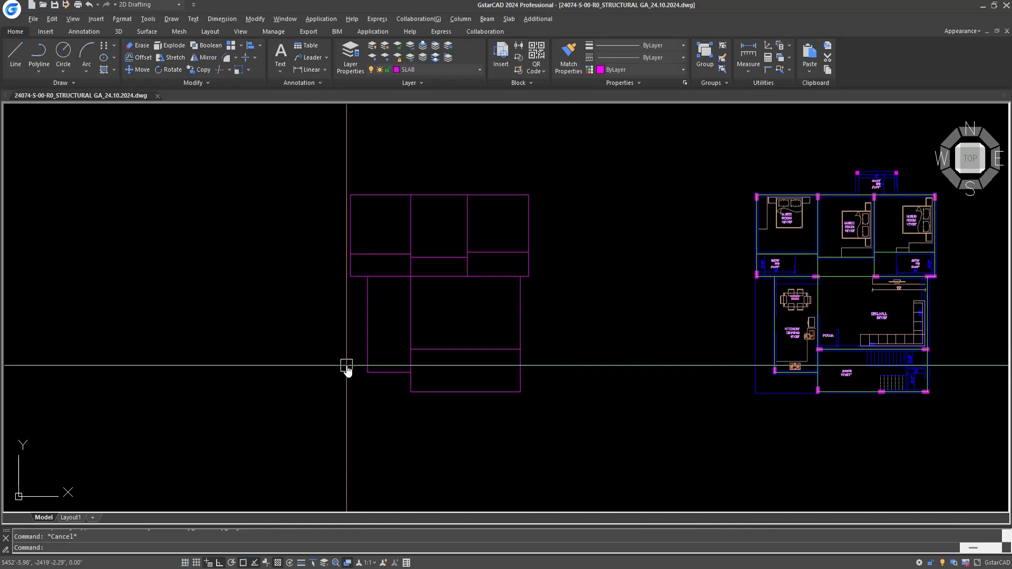
Step: Open the slab DXF file from the desktop's New folder to check its outlines, and close it again
key("super+d")
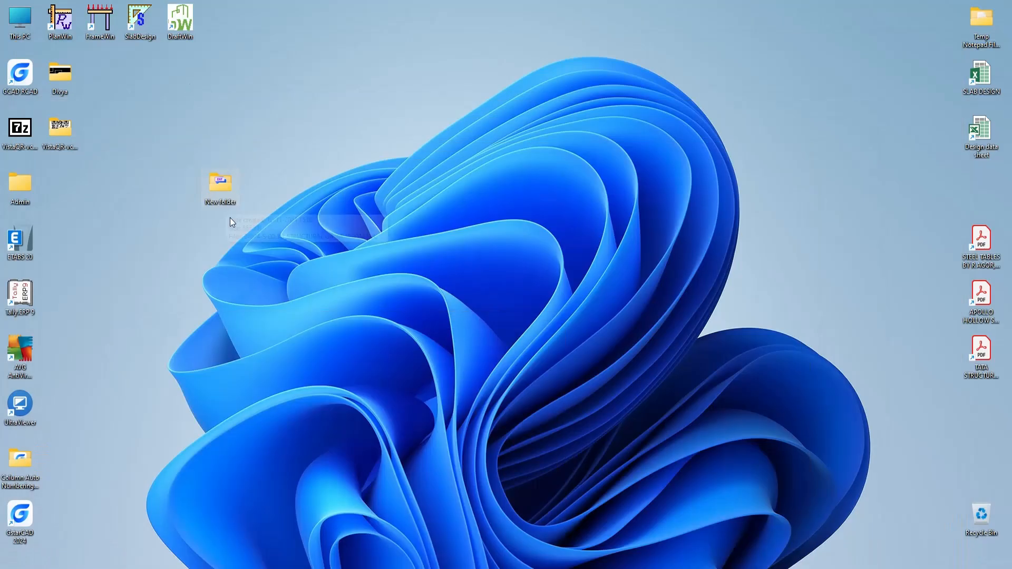
double_click(227, 188)
left_click(155, 166)
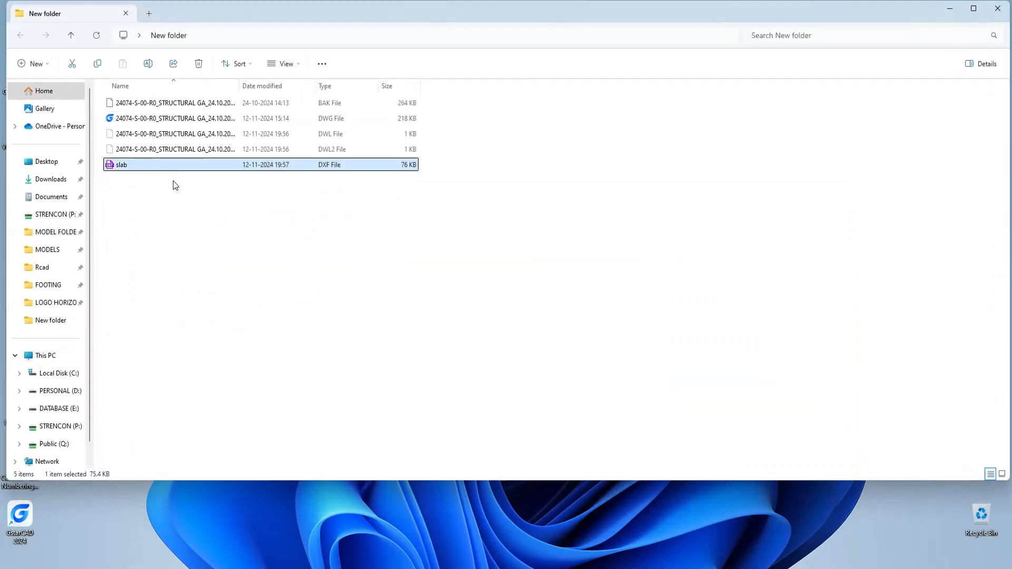
double_click(175, 165)
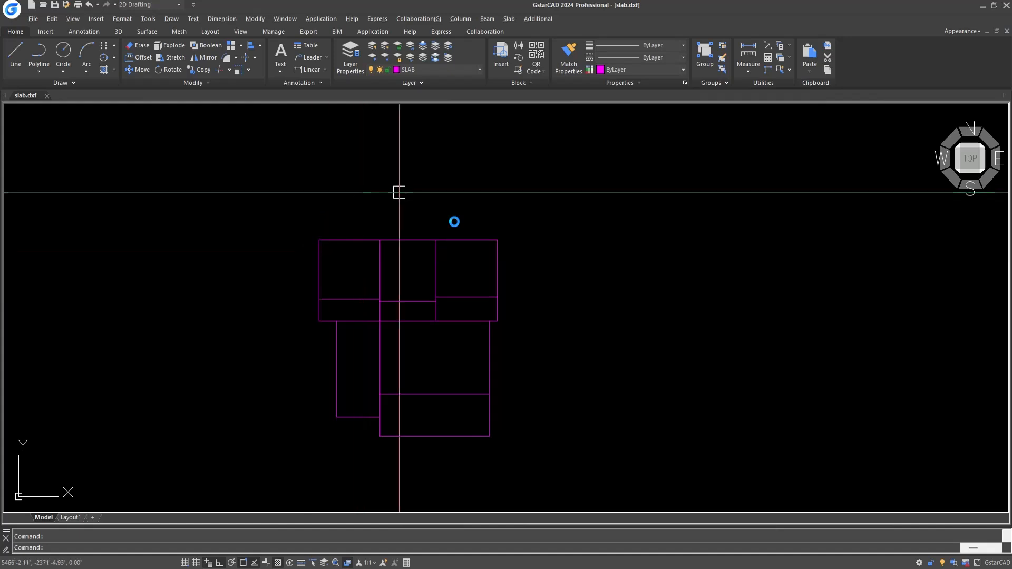
left_click(1006, 5)
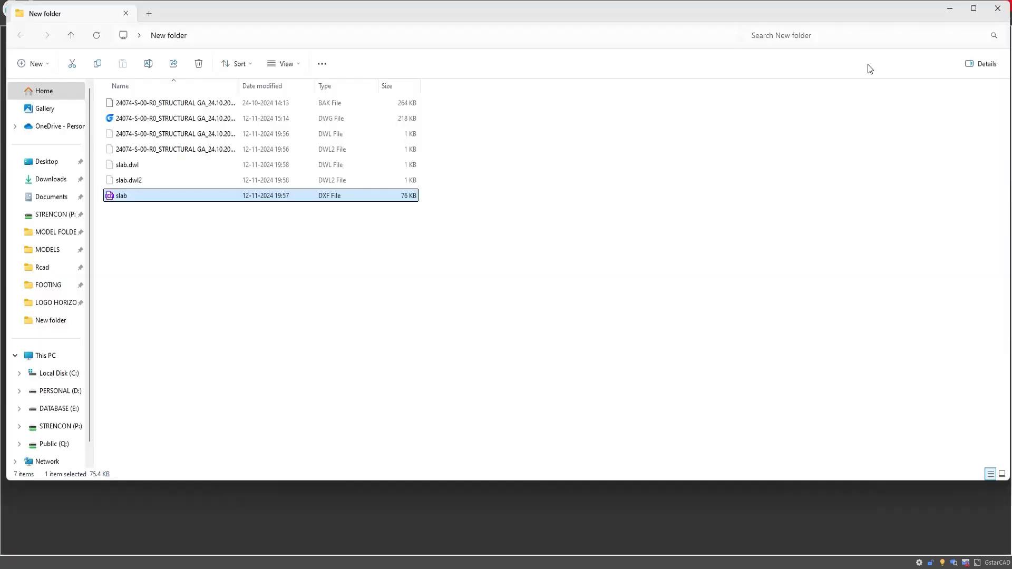
left_click(502, 280)
key("super+d")
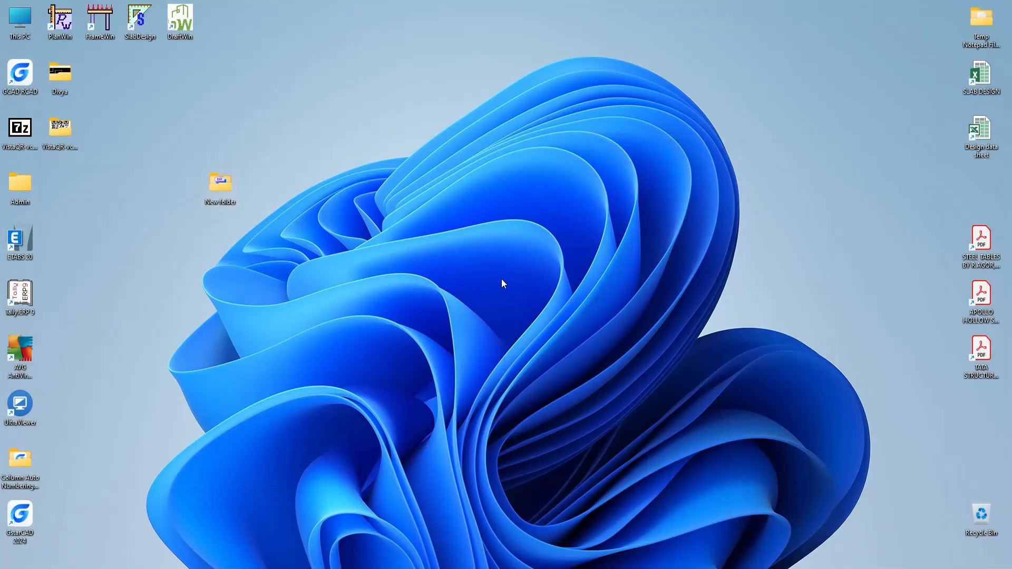
Step: Switch to PlanWin and start a DXF import with inches as the drawing unit
double_click(72, 33)
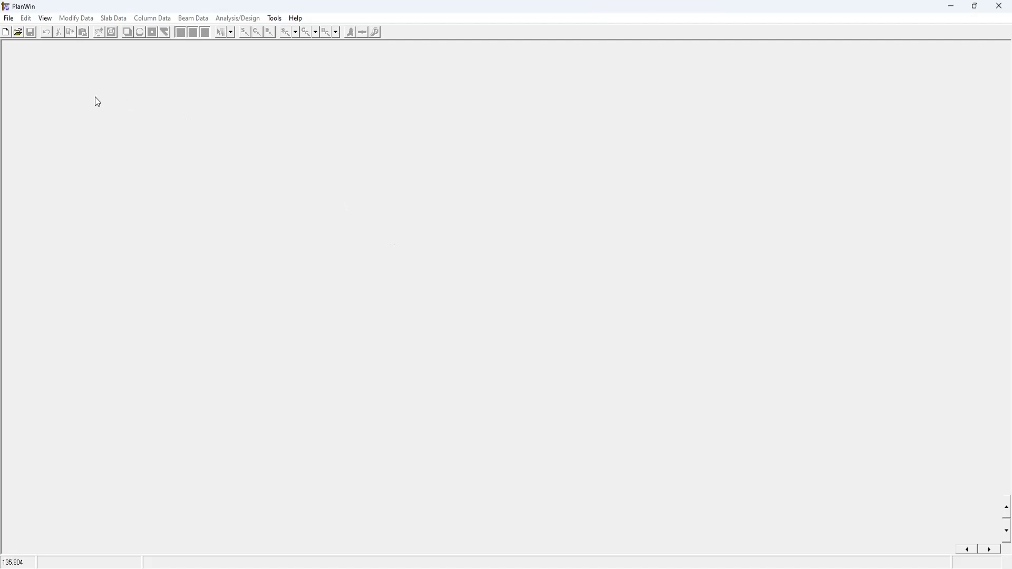
left_click(9, 19)
mouse_move(51, 85)
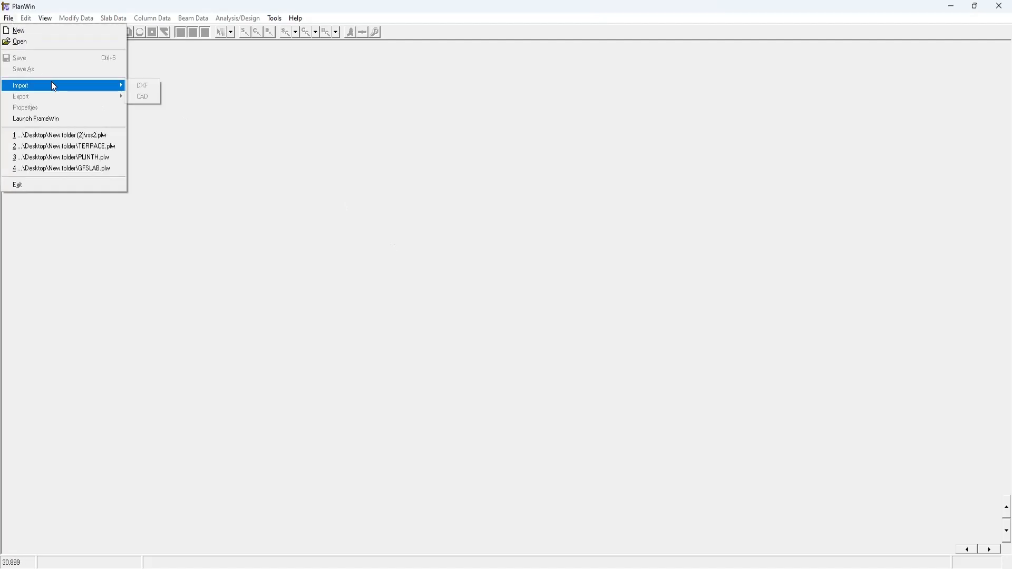
left_click(142, 88)
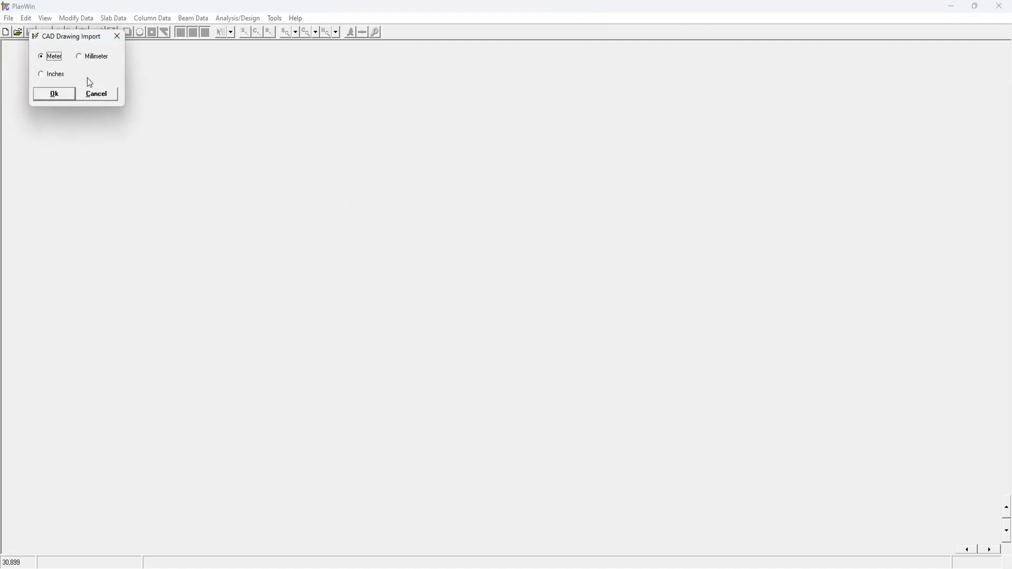
left_click(60, 76)
left_click(55, 94)
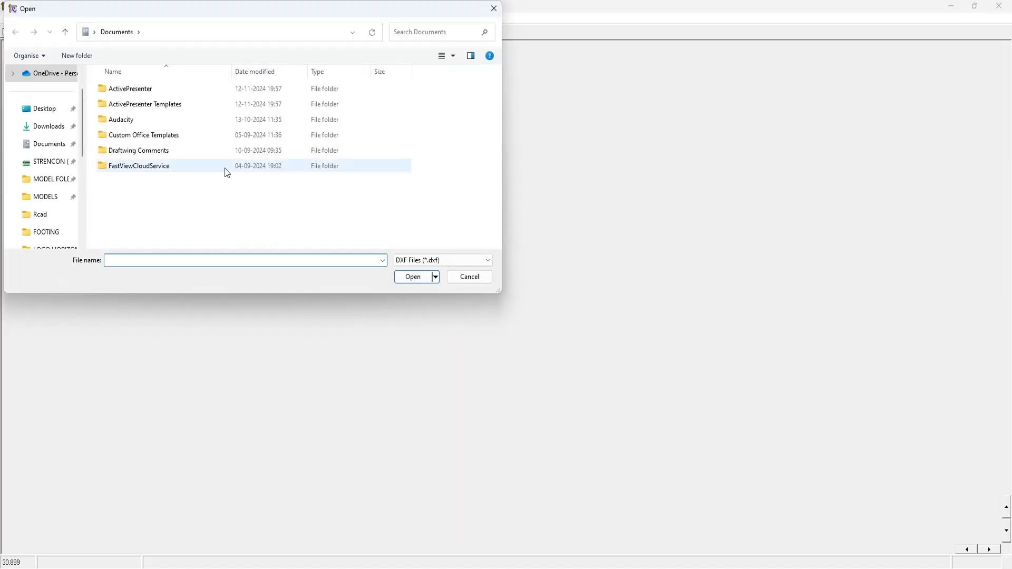
Step: Import the slab DXF file from the desktop's New folder
left_click(37, 111)
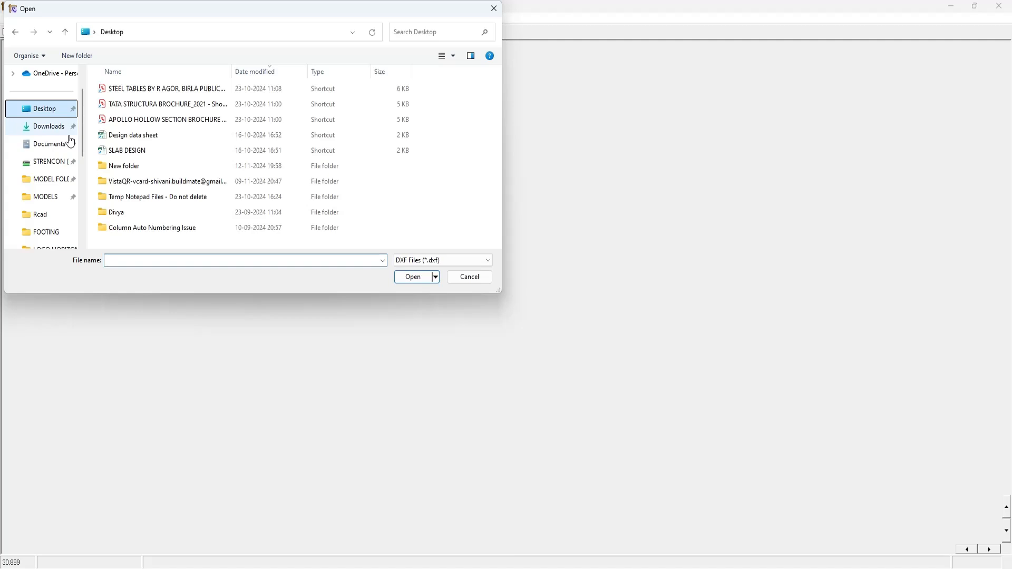
double_click(132, 166)
left_click(127, 90)
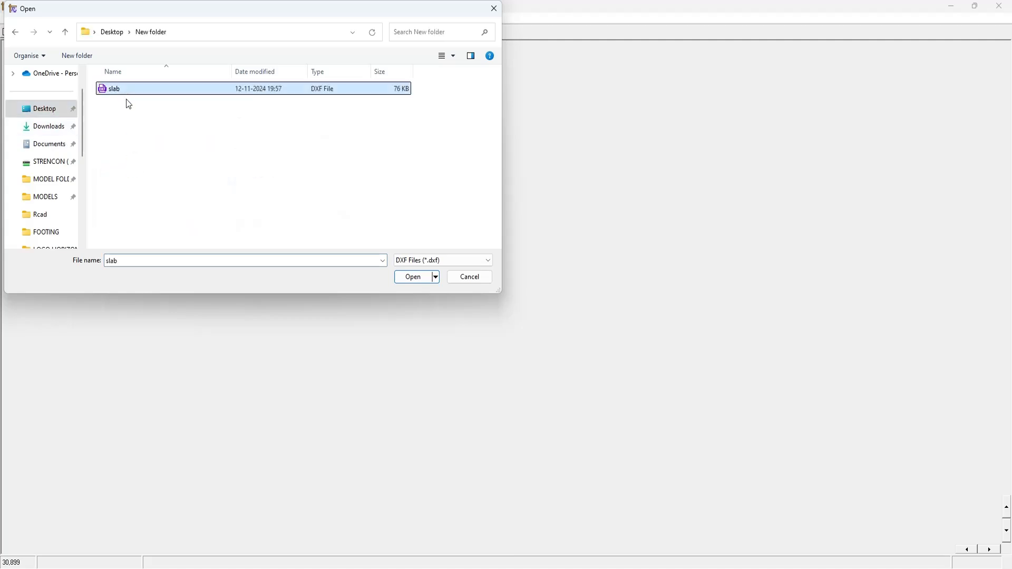
left_click(411, 278)
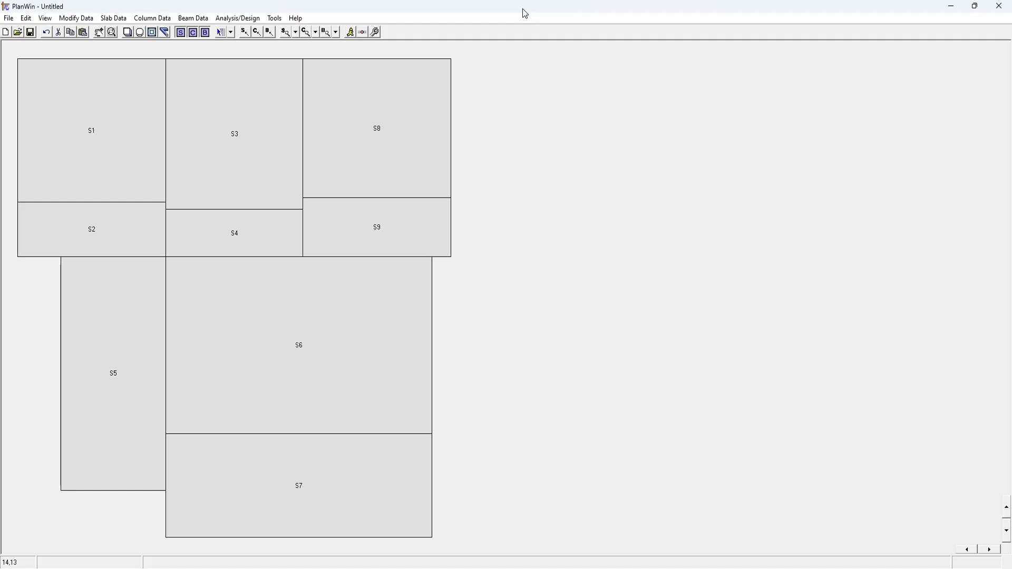
Step: Arrange PlanWin side by side with the GstarCAD structural drawing, with the floor plan enlarged for reference
key("super+Left")
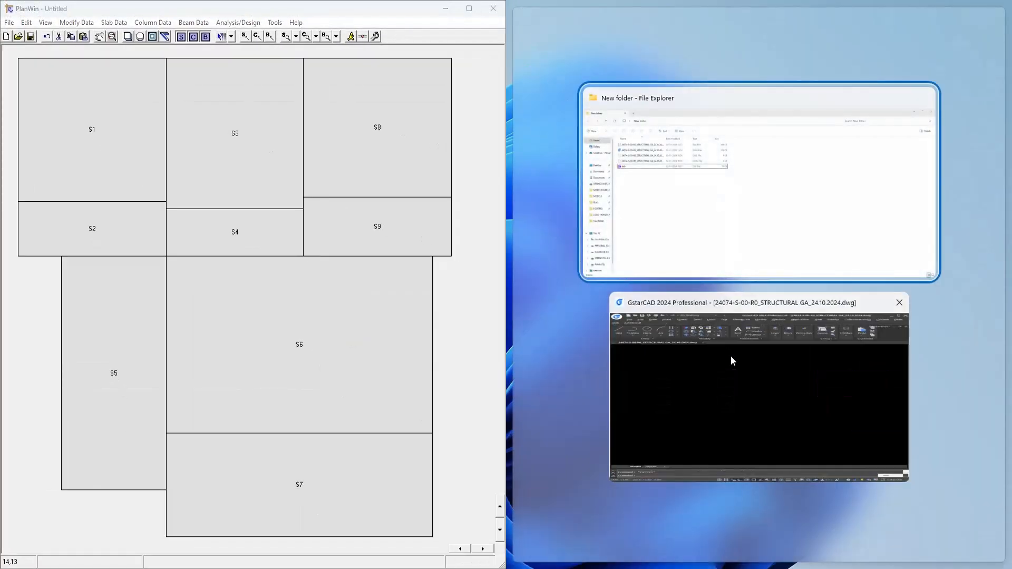
left_click(733, 359)
scroll(809, 302, "up", 8)
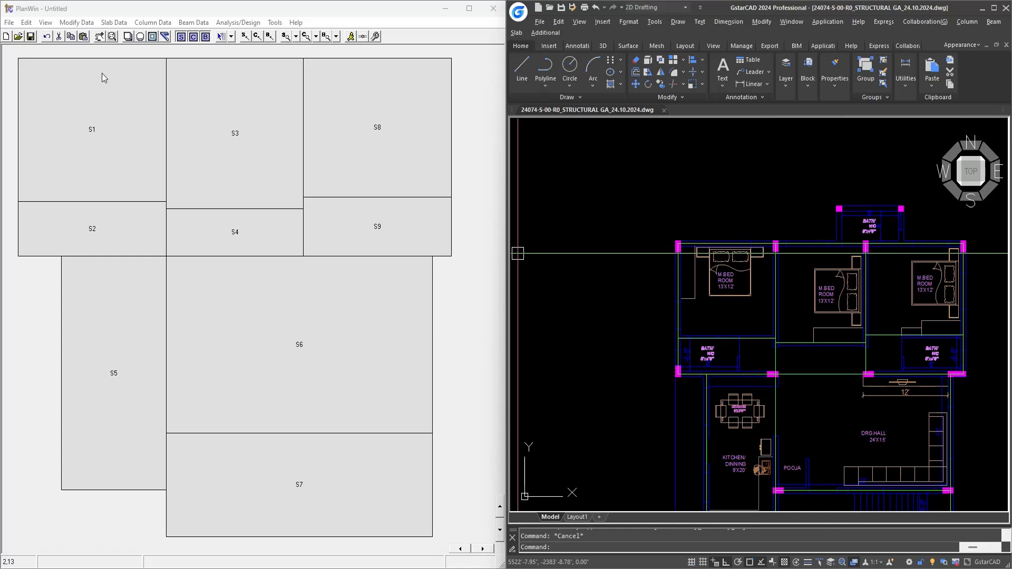
Step: Run Judge Column with a 0.23 m column size and create column C1 at the upper-left corner of slab S1
left_click(145, 23)
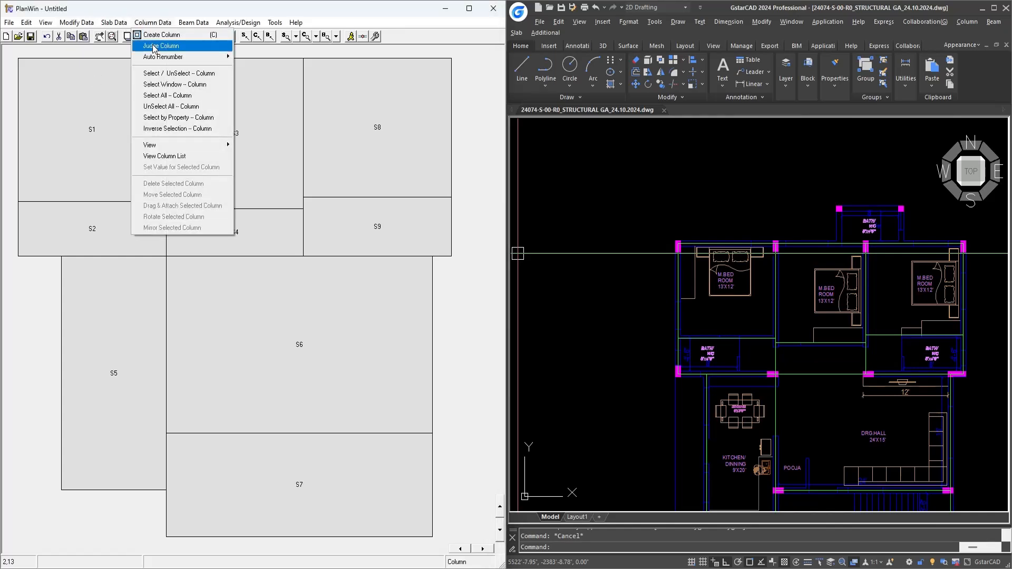
left_click(153, 46)
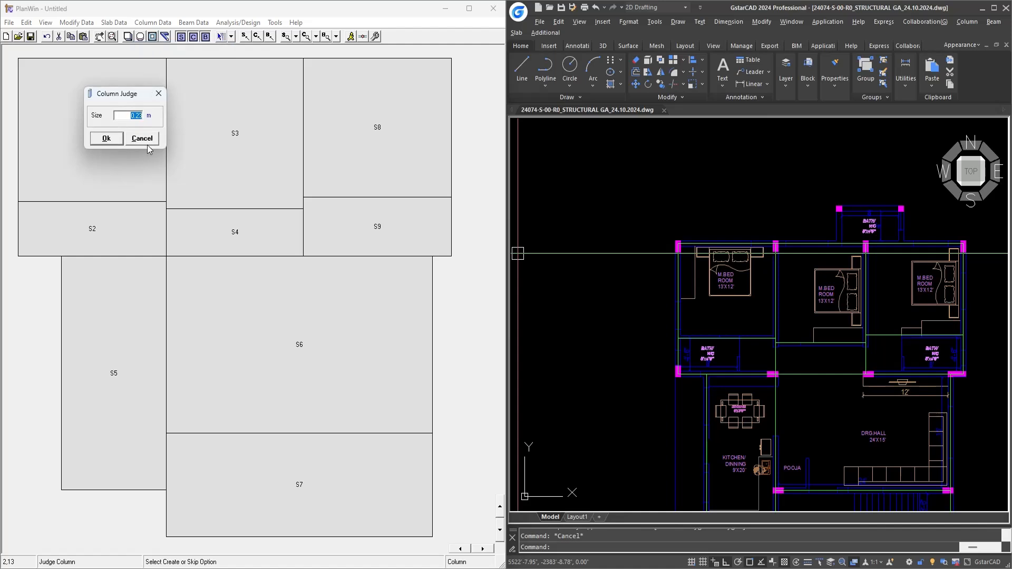
left_click_drag(126, 99, 144, 126)
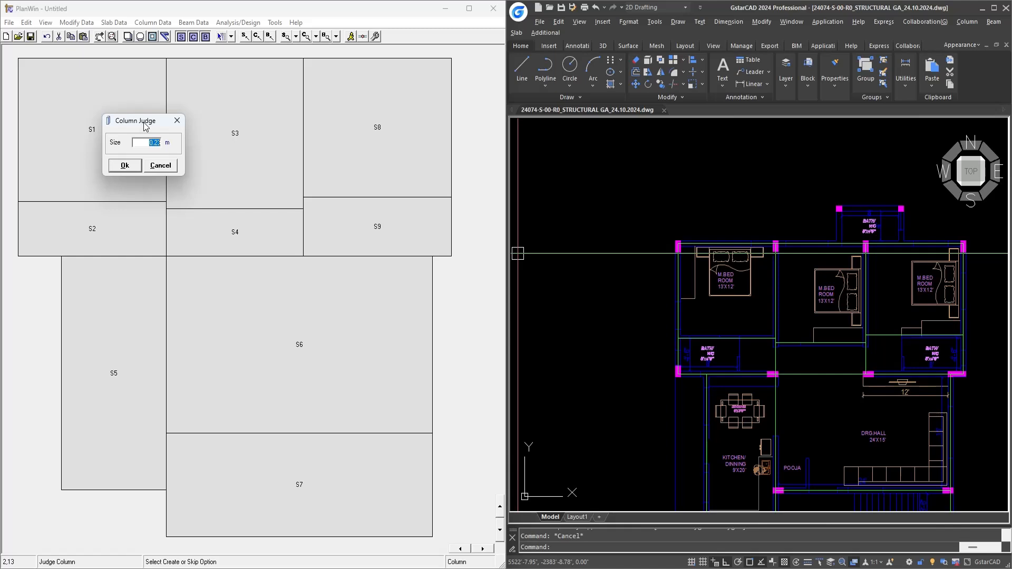
key("Return")
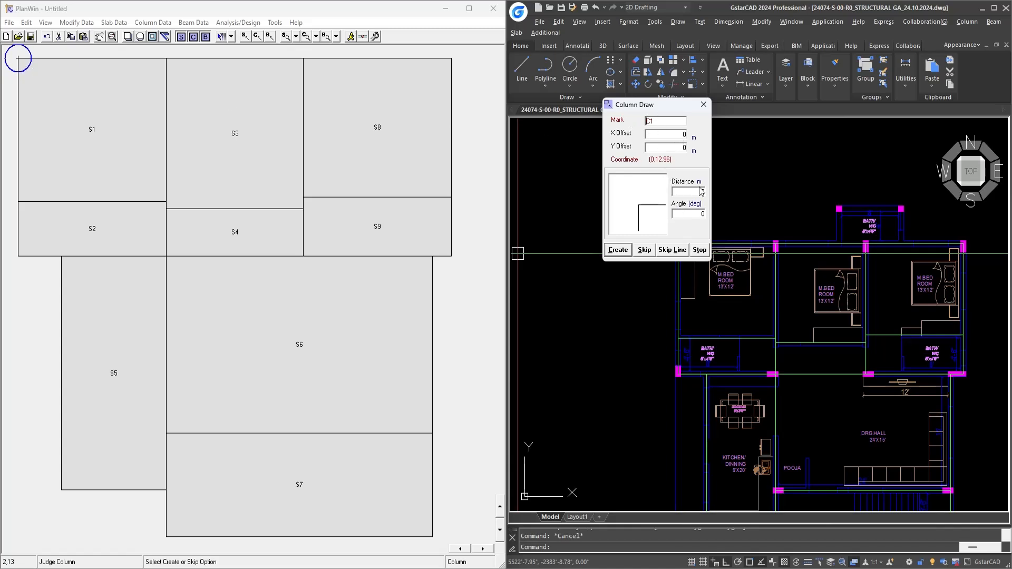
left_click(617, 251)
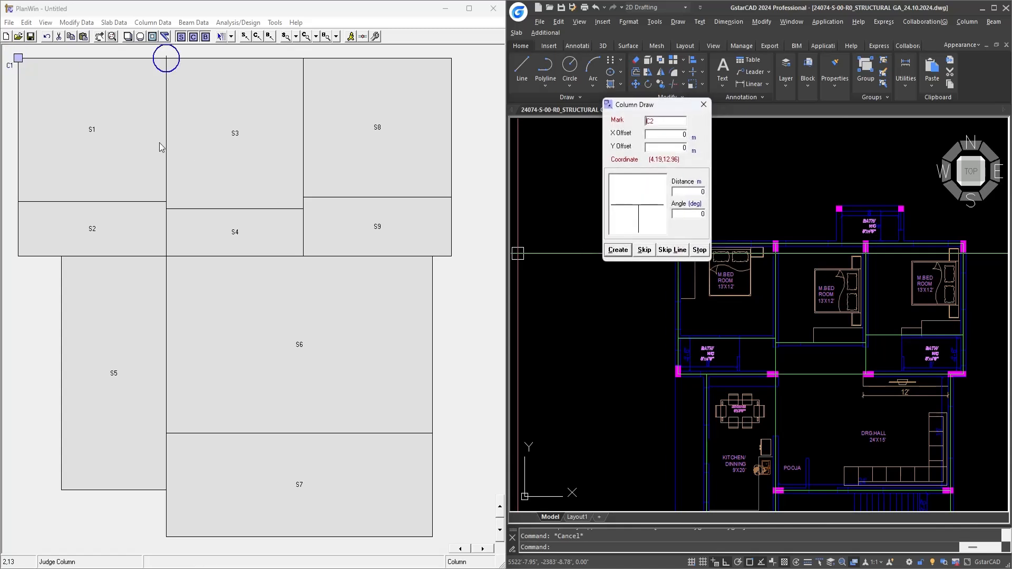
Step: Create columns C2, C3 and C4 at the remaining three junctions along the plan's top edge
left_click_drag(637, 106, 466, 130)
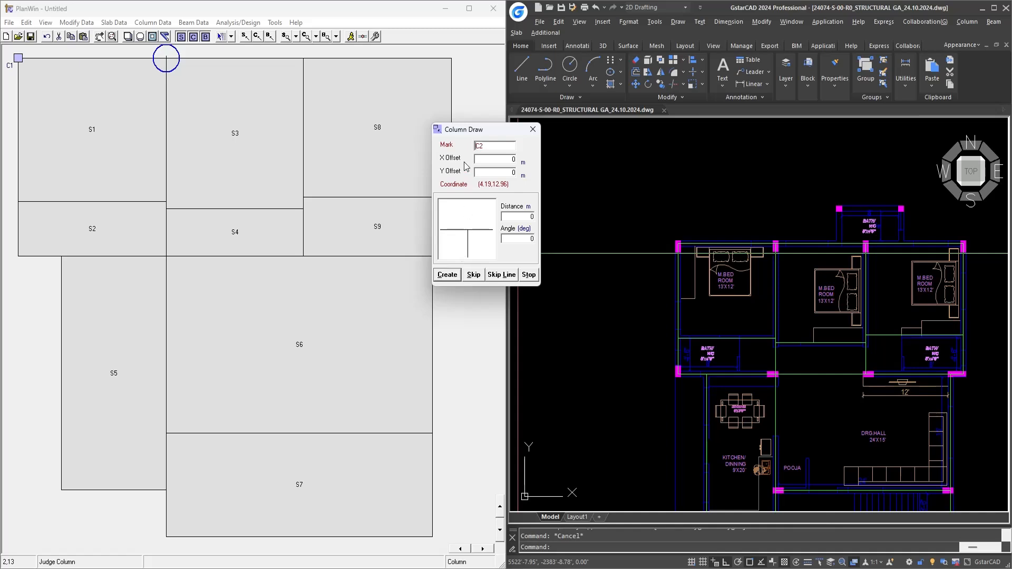
key("Return")
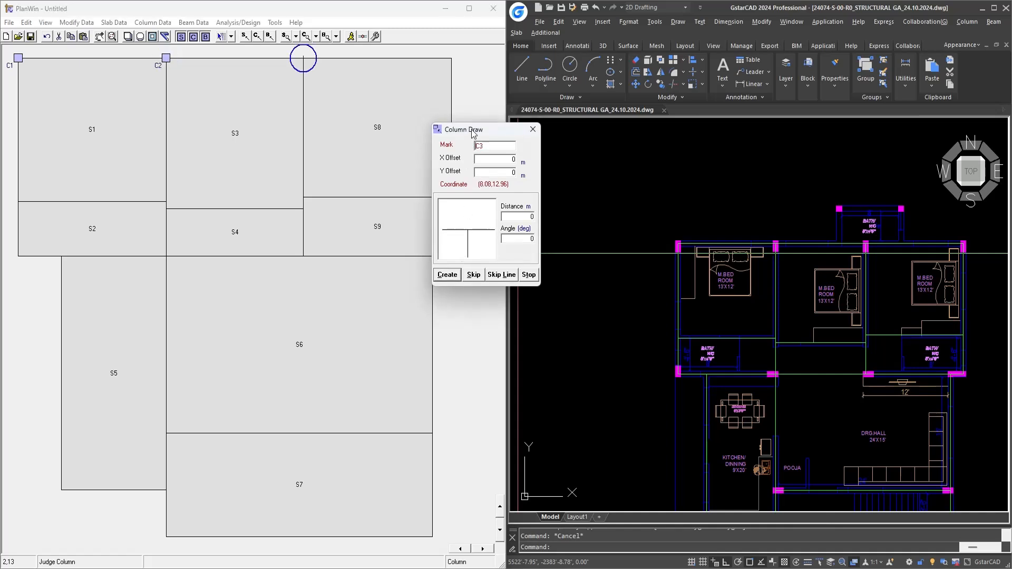
key("Return")
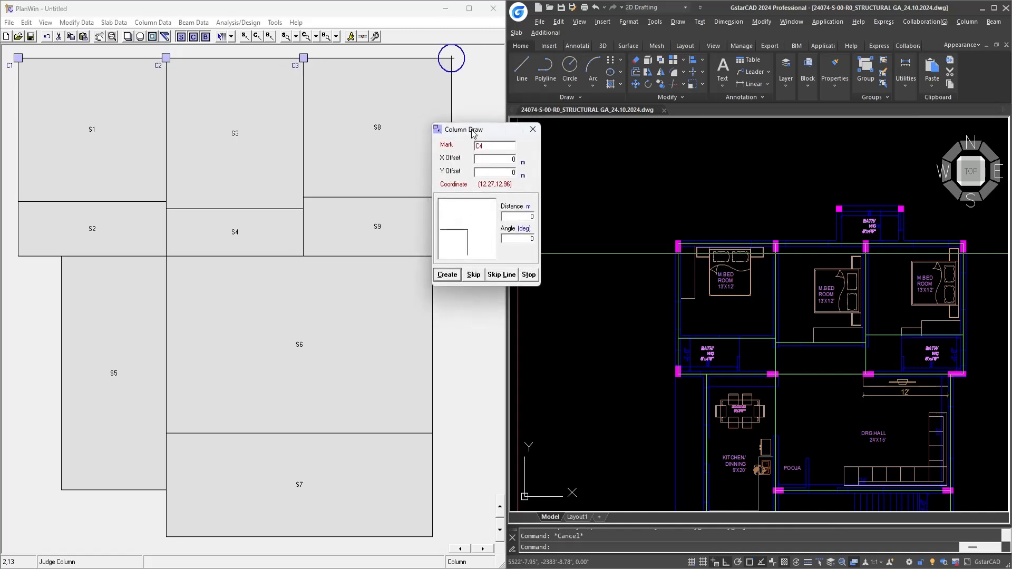
key("Return")
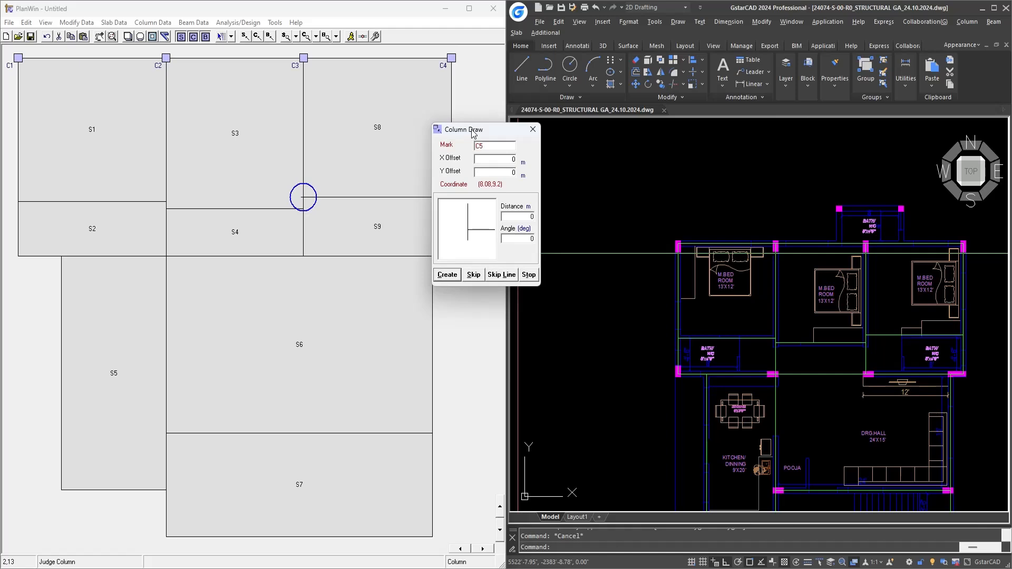
Step: Skip the interior wall junctions and create columns C5, C6, C7 and C8 along the shared lower edge of slabs S2, S4 and S9
left_click(504, 277)
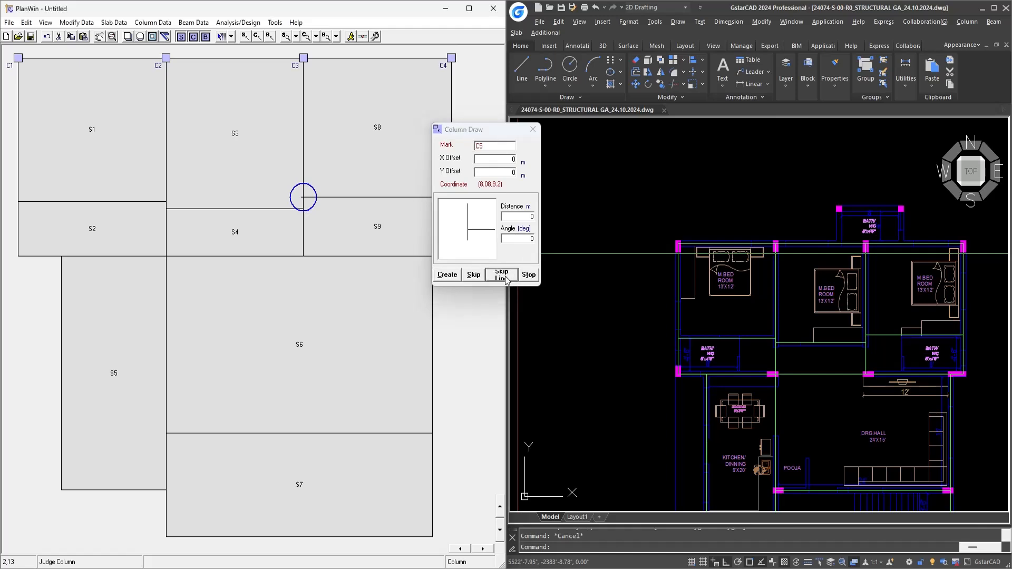
left_click(504, 277)
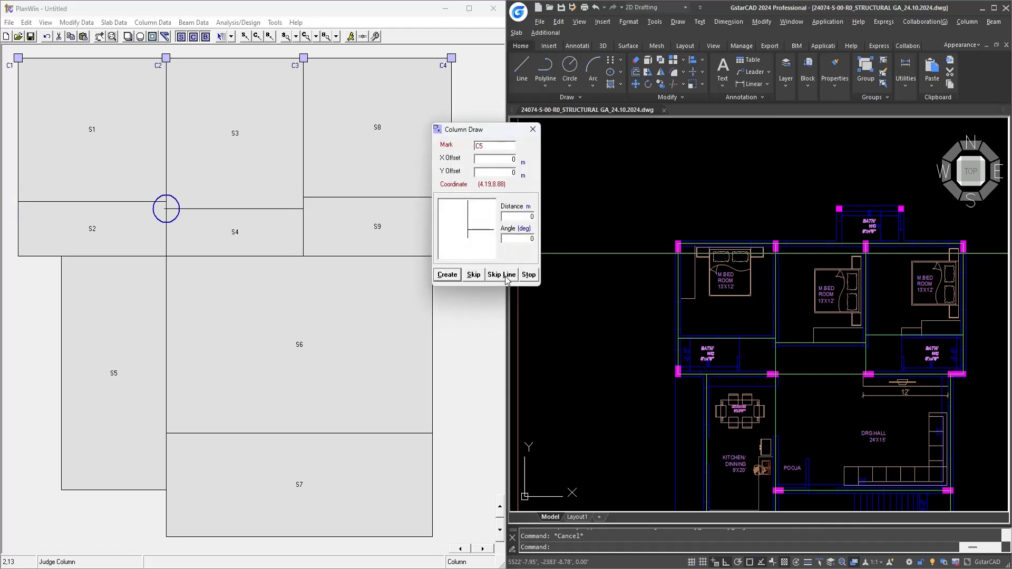
left_click(504, 277)
left_click(450, 275)
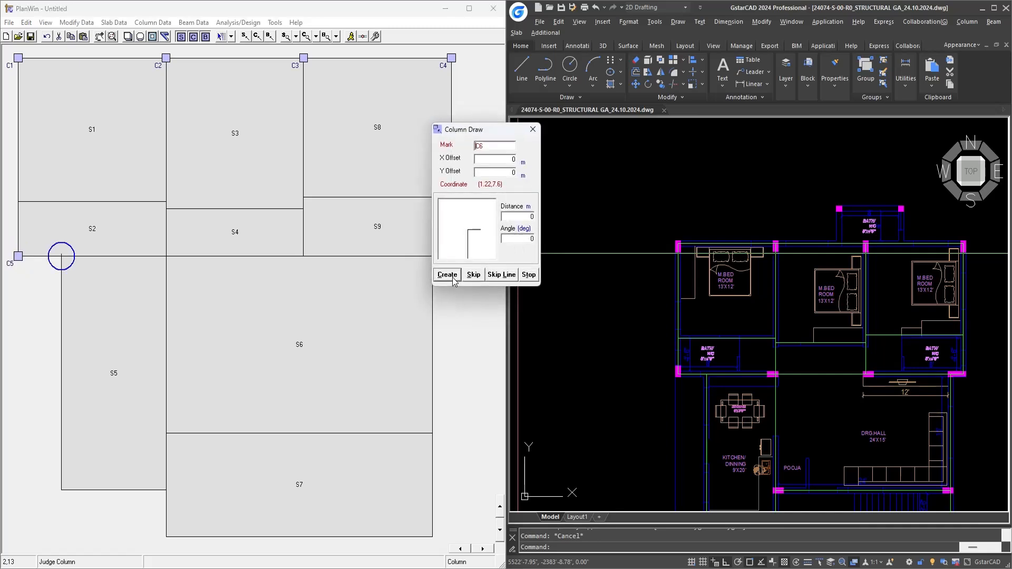
left_click(473, 275)
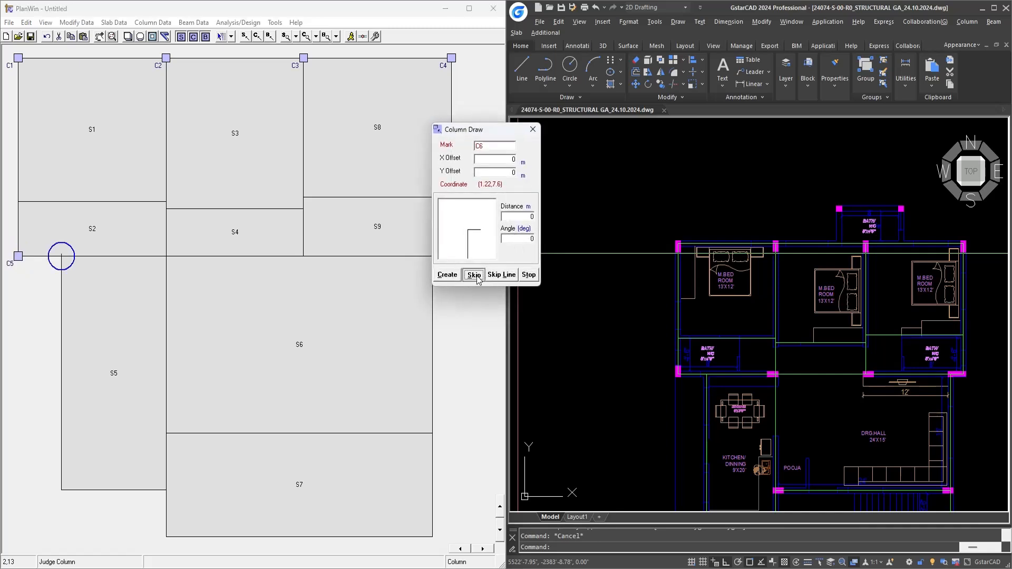
left_click(450, 275)
left_click(450, 275)
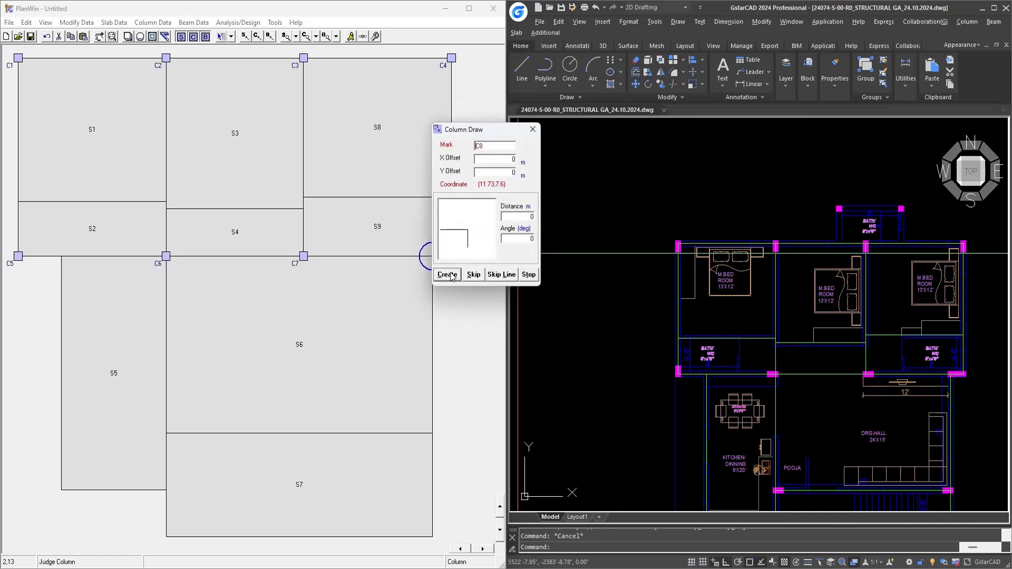
left_click_drag(484, 133, 549, 161)
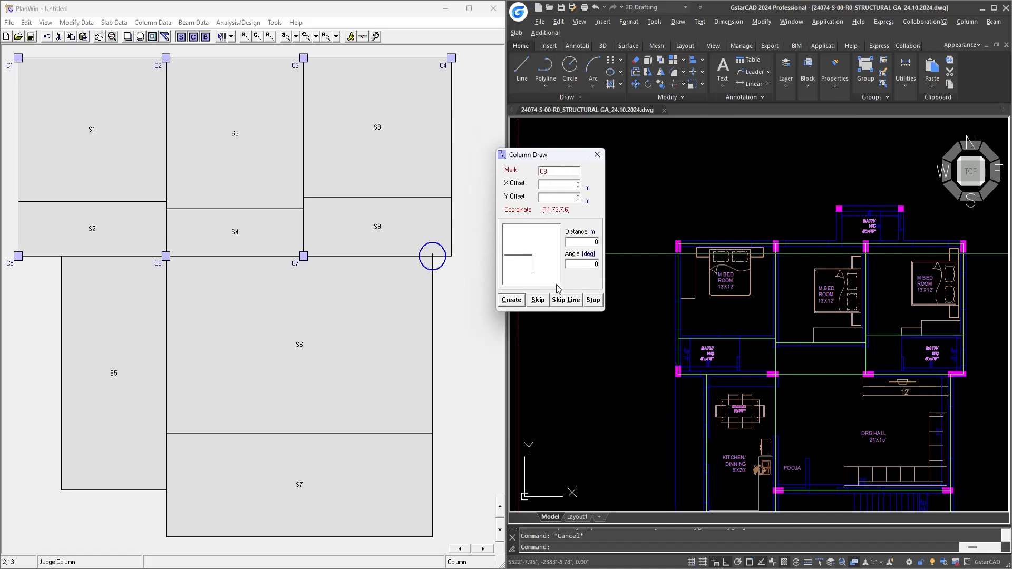
left_click(515, 300)
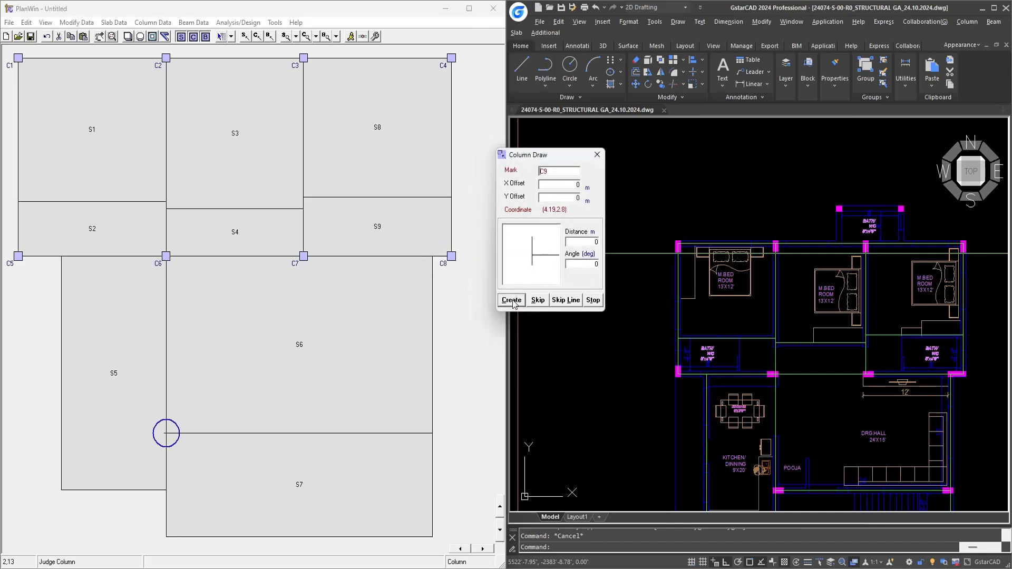
Step: Create columns C9 and C10 at the ends of the S6–S7 boundary and C11 at slab S5's lower-left corner
left_click(512, 300)
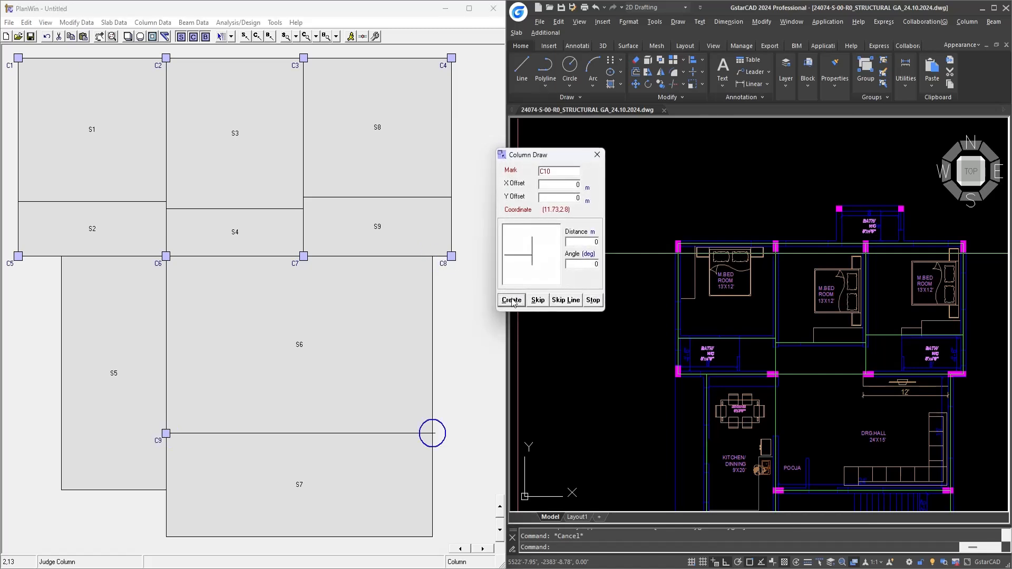
left_click(513, 300)
middle_click_drag(858, 433, 858, 298)
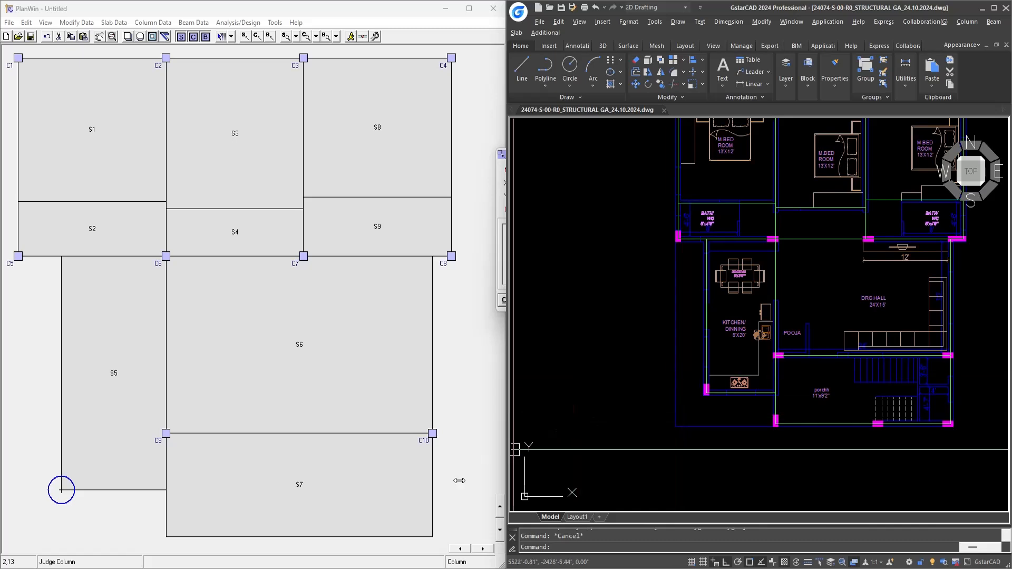
left_click(402, 16)
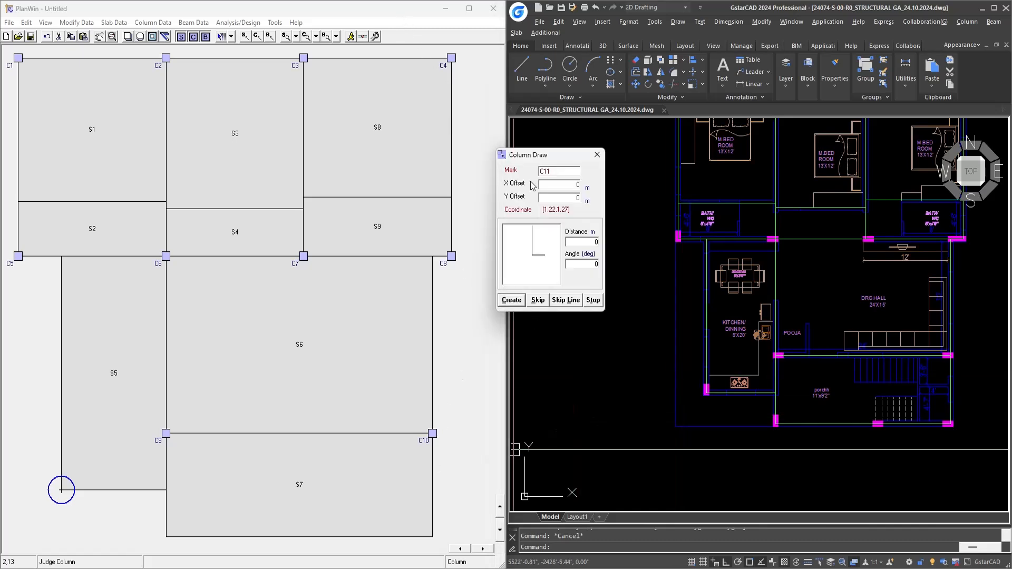
left_click_drag(532, 156, 522, 159)
left_click(502, 301)
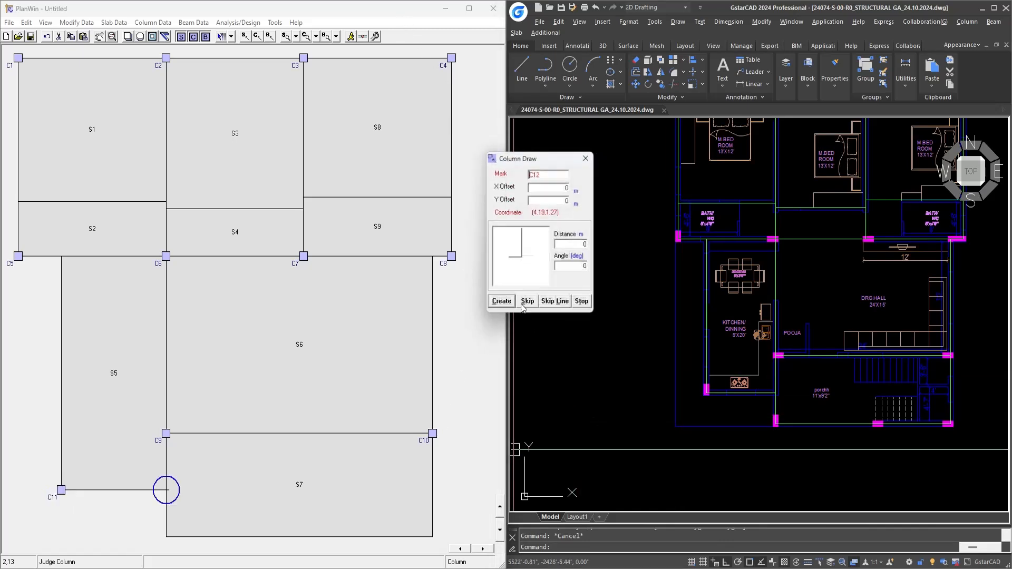
Step: Skip the junction of slabs S5 and S7 and create columns C12 and C13 at slab S7's two bottom corners
left_click(523, 303)
left_click(501, 302)
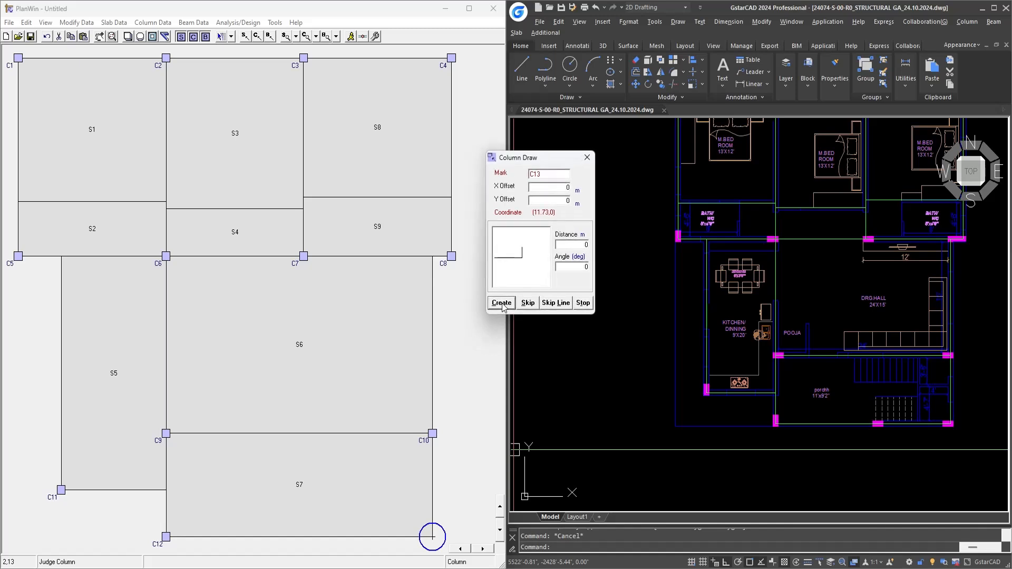
left_click(501, 303)
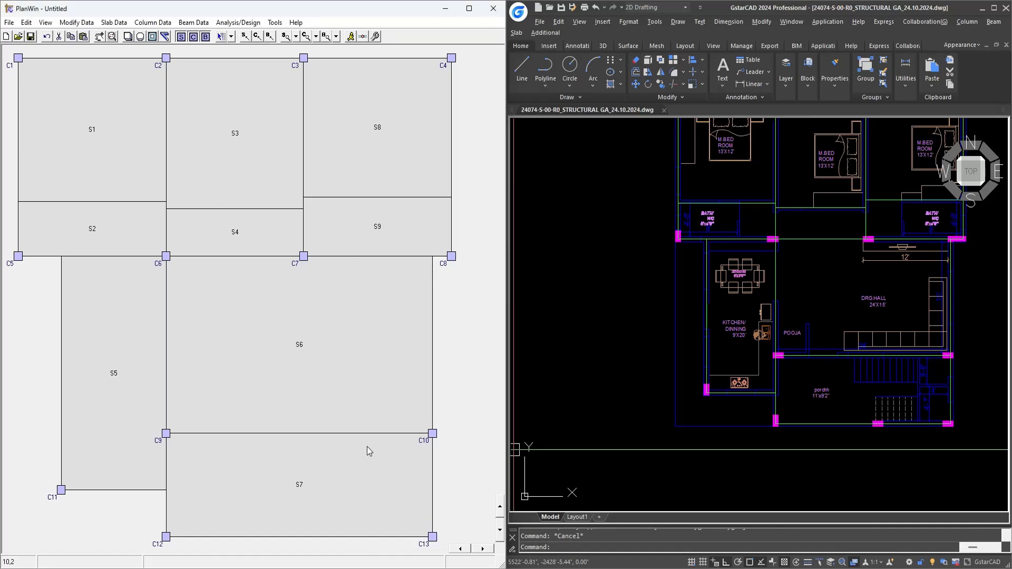
Step: Copy column C13 and start pasting it with slab S7's lower-right corner as the reference point
left_click(867, 438)
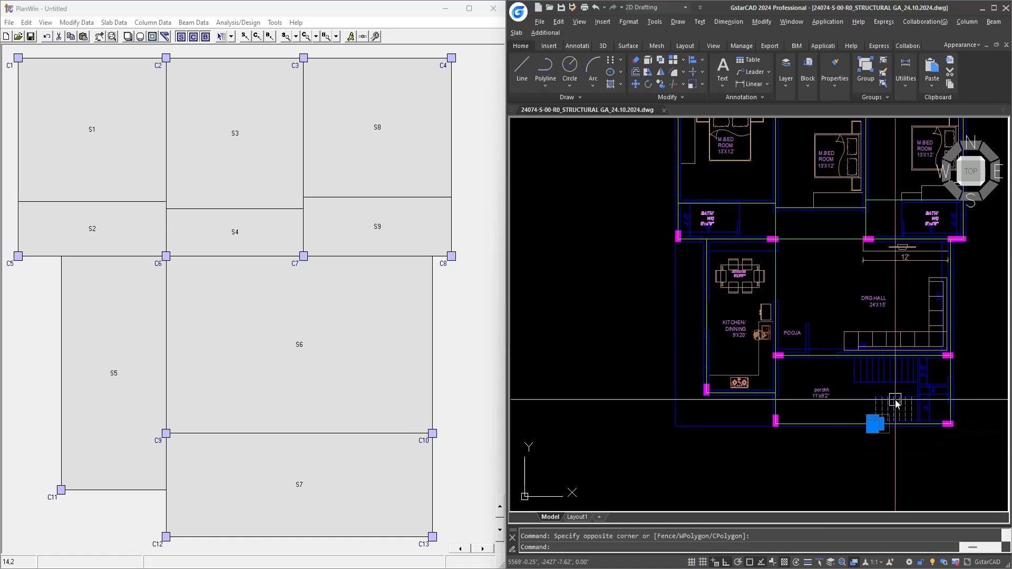
key("Escape")
left_click(431, 538)
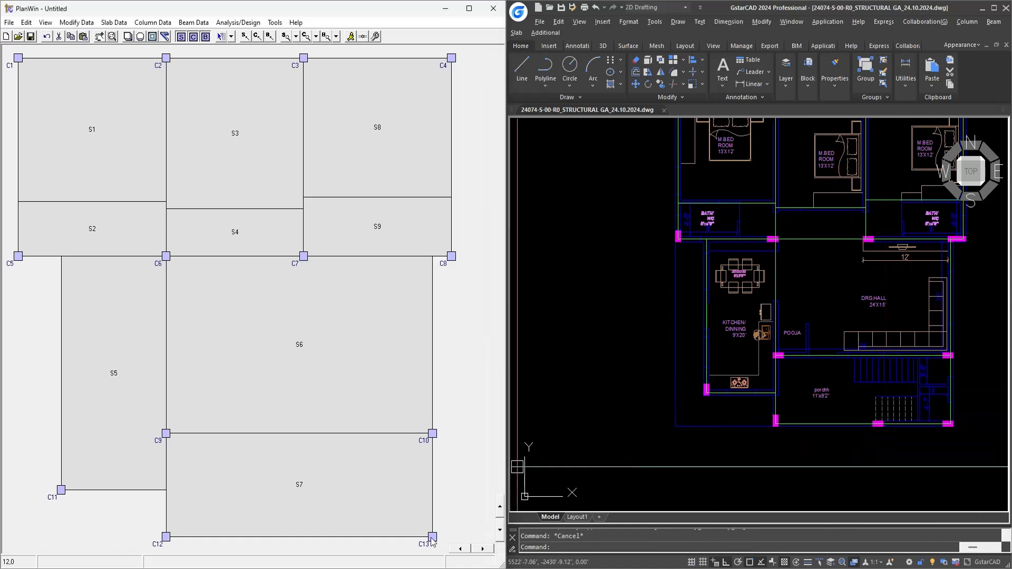
left_click(154, 22)
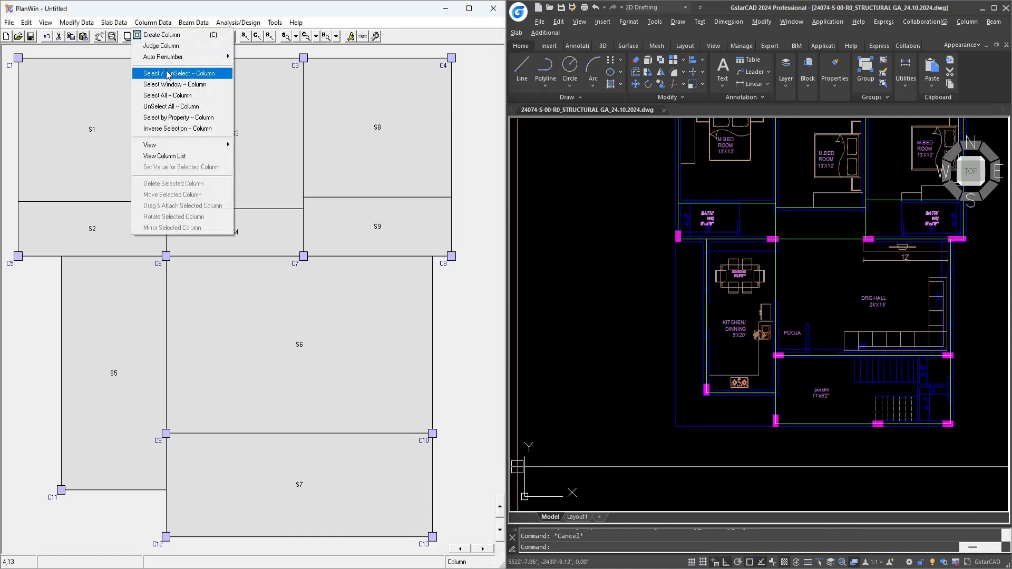
left_click(170, 73)
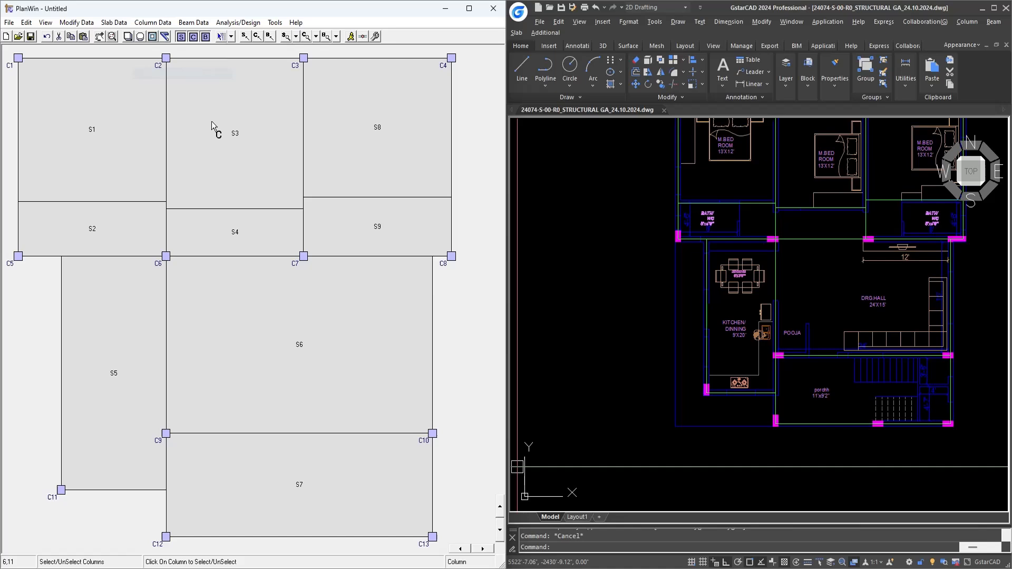
right_click(433, 538)
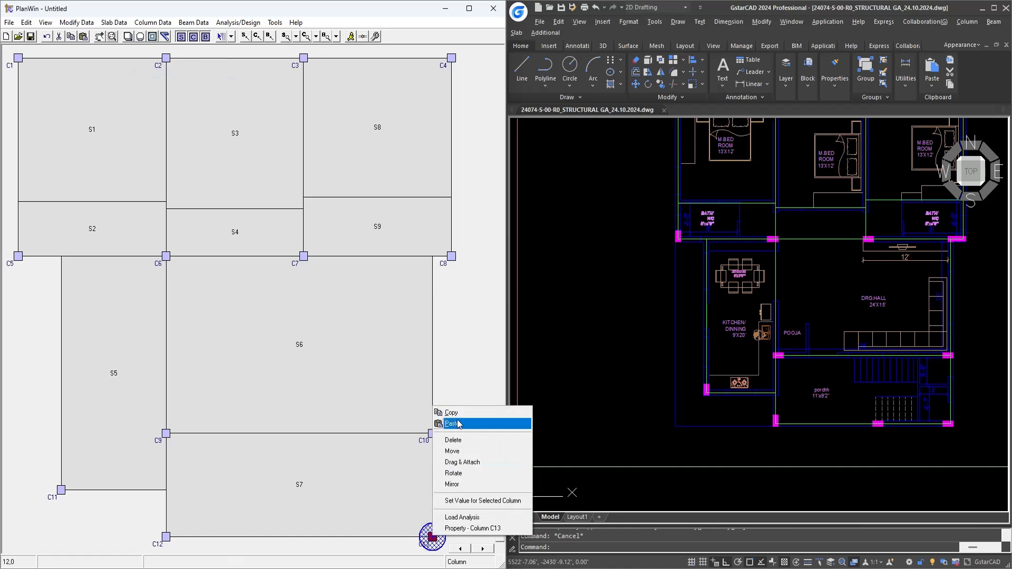
left_click(453, 413)
right_click(434, 540)
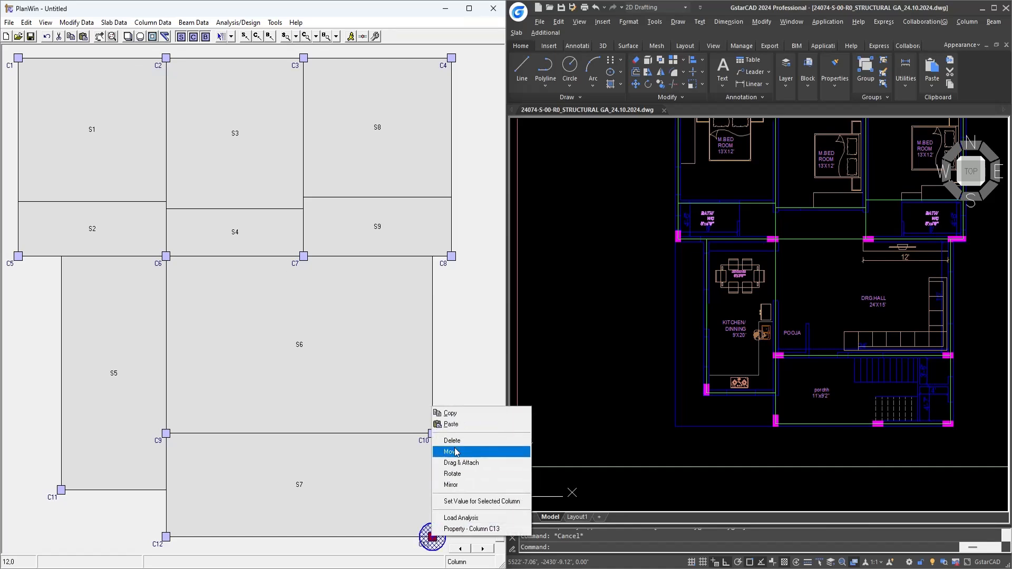
left_click(459, 426)
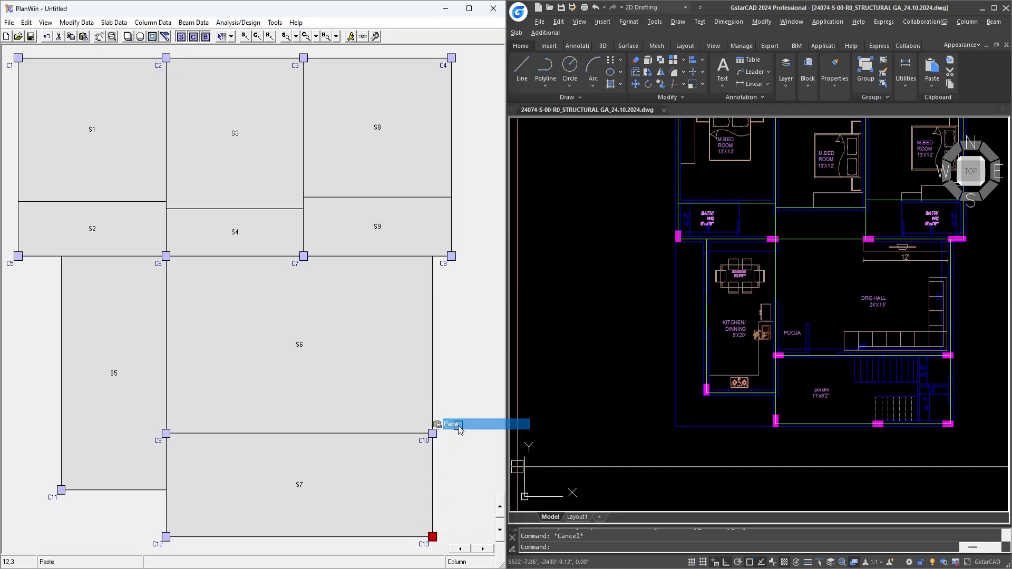
left_click(395, 536)
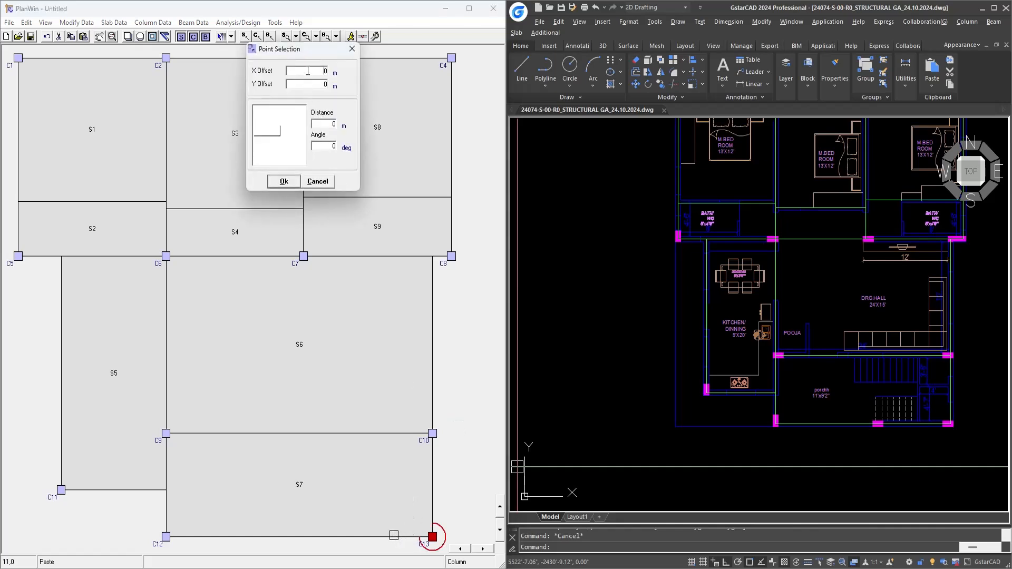
Step: In the GstarCAD drawing, dimension the spacing between the two columns below the staircase, from left edge to left edge
left_click(994, 414)
scroll(938, 440, "up", 6)
middle_click_drag(938, 440, 851, 436)
key("space")
left_click(860, 383)
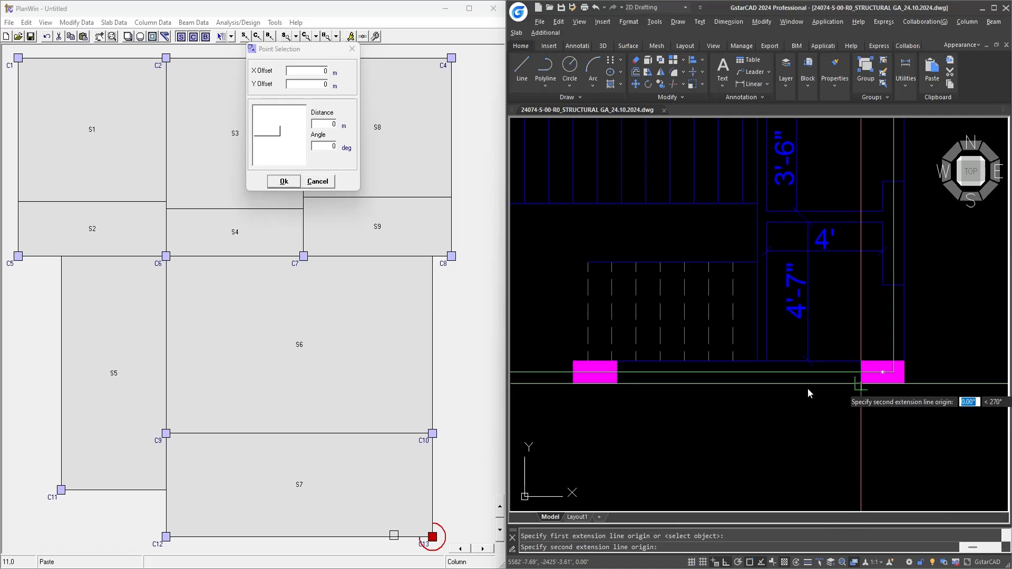
left_click(573, 383)
left_click(530, 415)
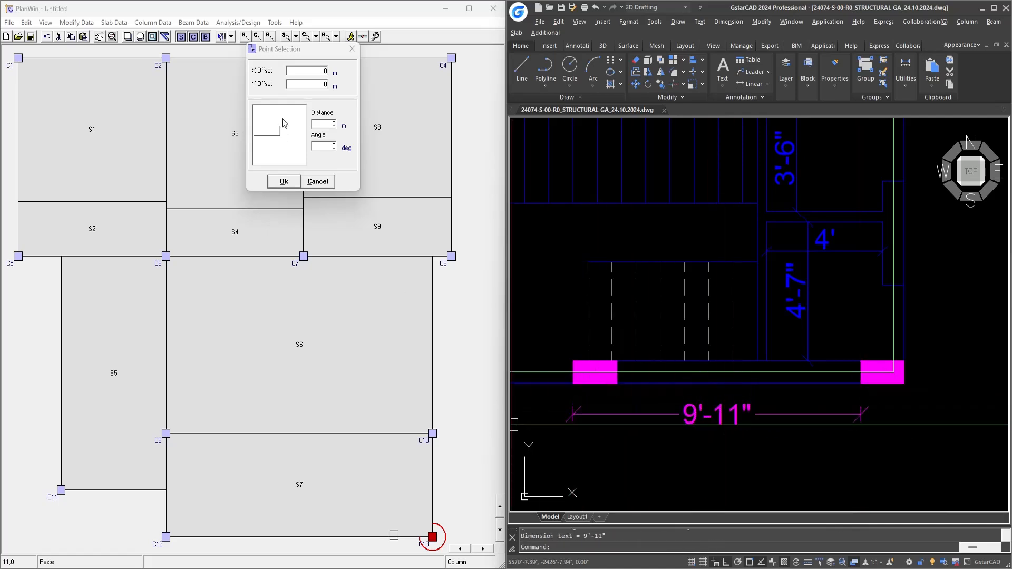
Step: Place the copied column 9'11" to the left of C13 on slab S7's bottom edge and unselect all columns
left_click(352, 69)
type("9'11")
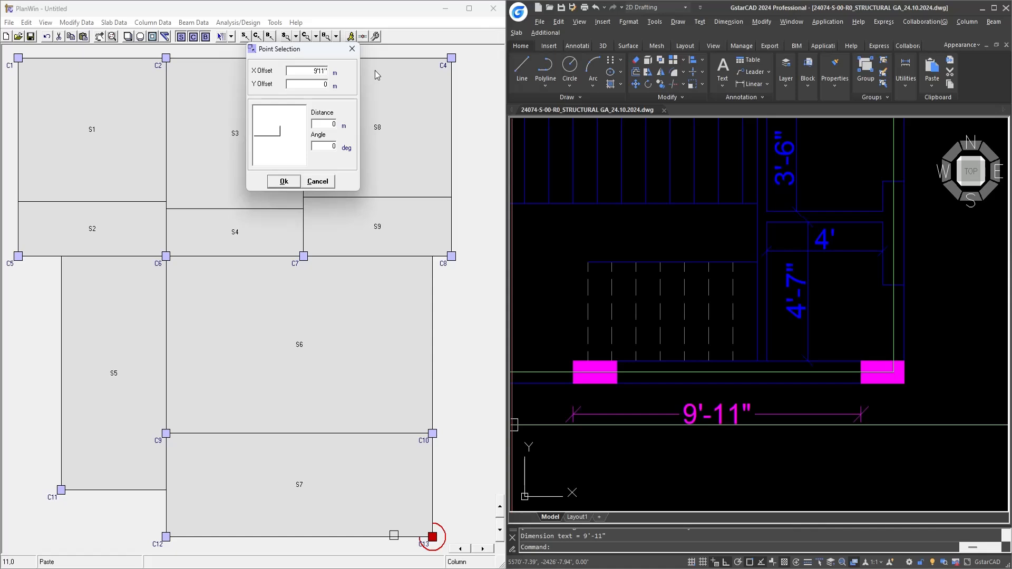
key("Tab")
left_click_drag(312, 71, 328, 80)
left_click(314, 72)
left_click(285, 182)
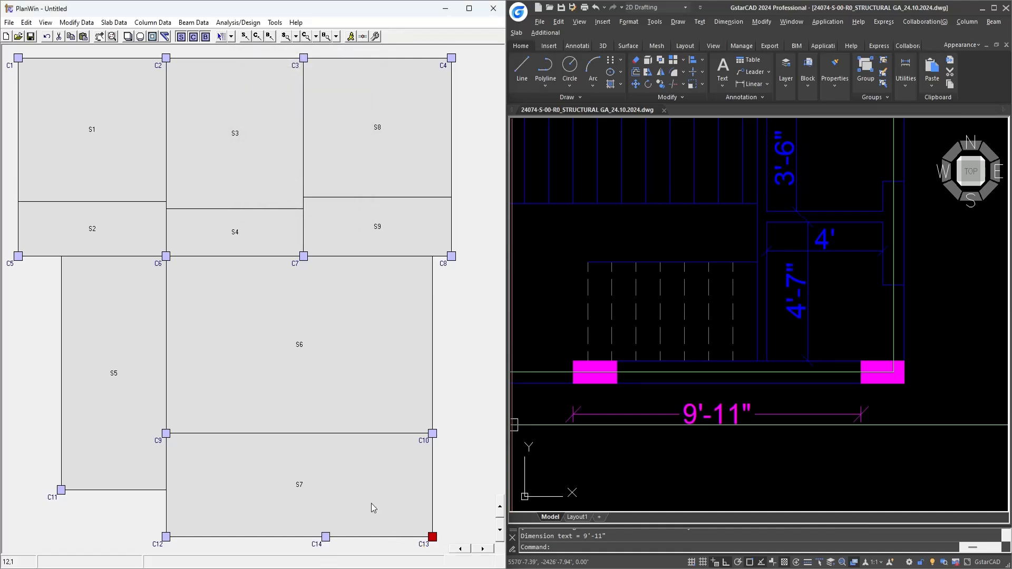
left_click(635, 454)
key("Escape")
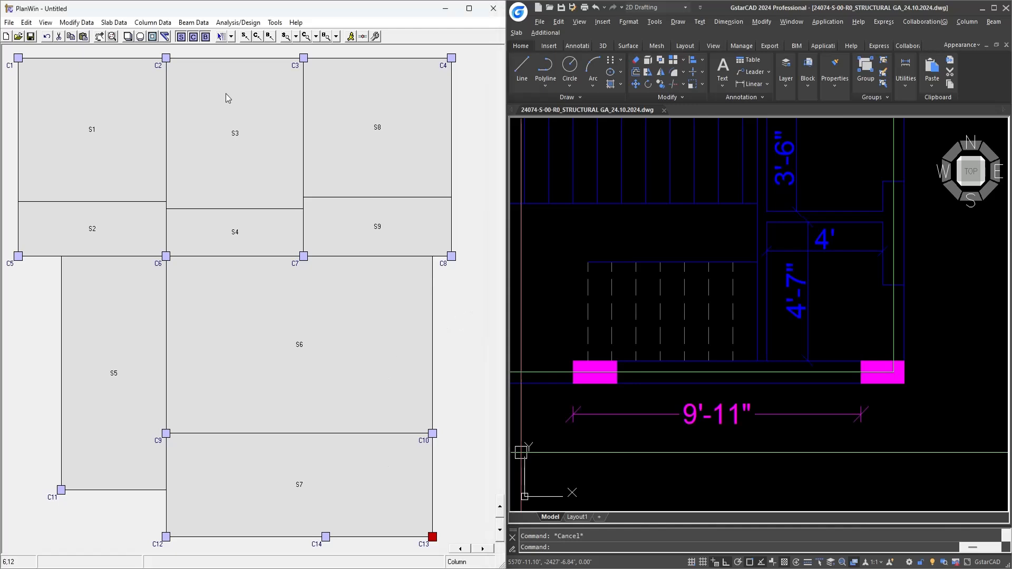
left_click(153, 22)
left_click(164, 106)
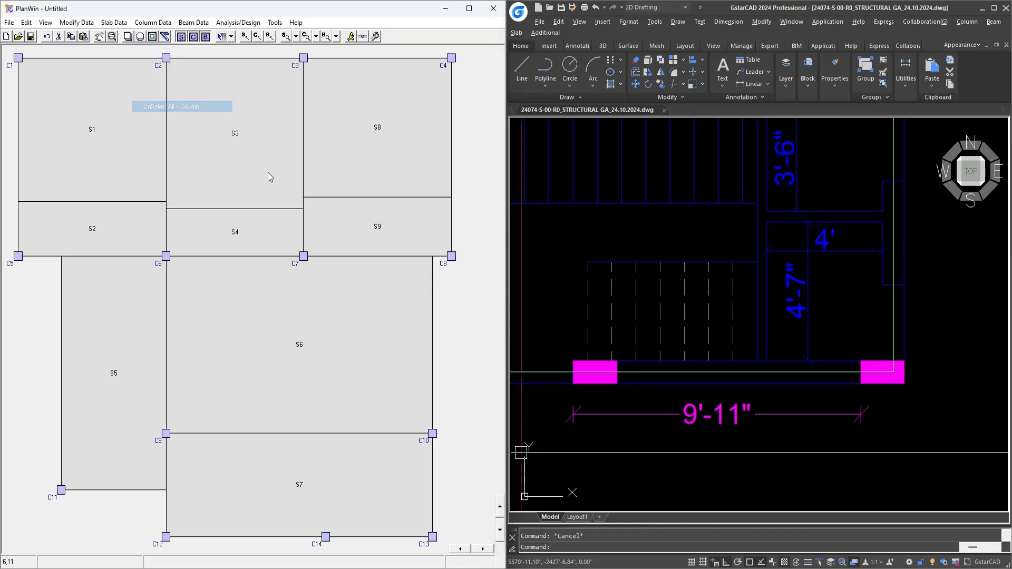
left_click(194, 22)
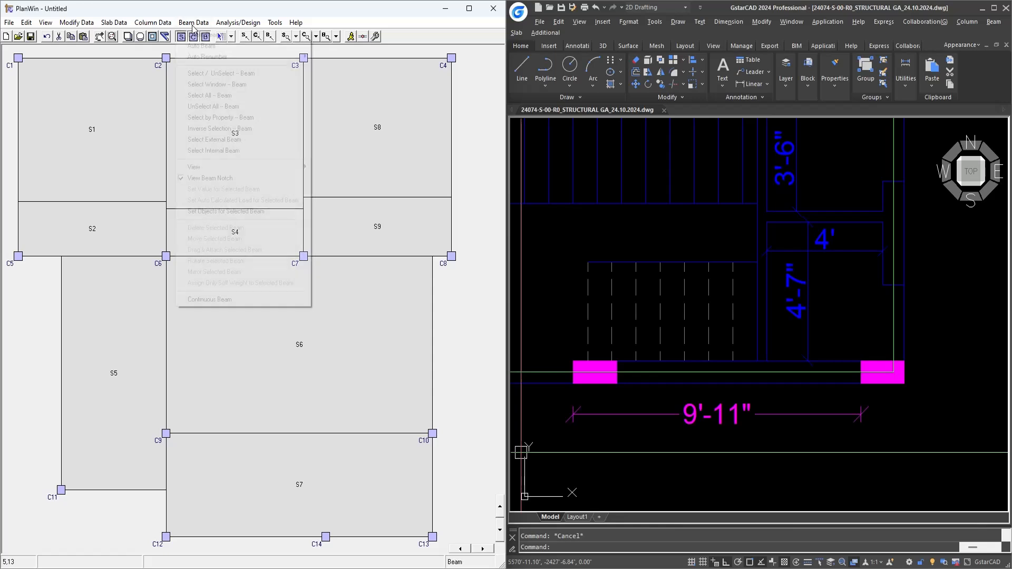
left_click(203, 48)
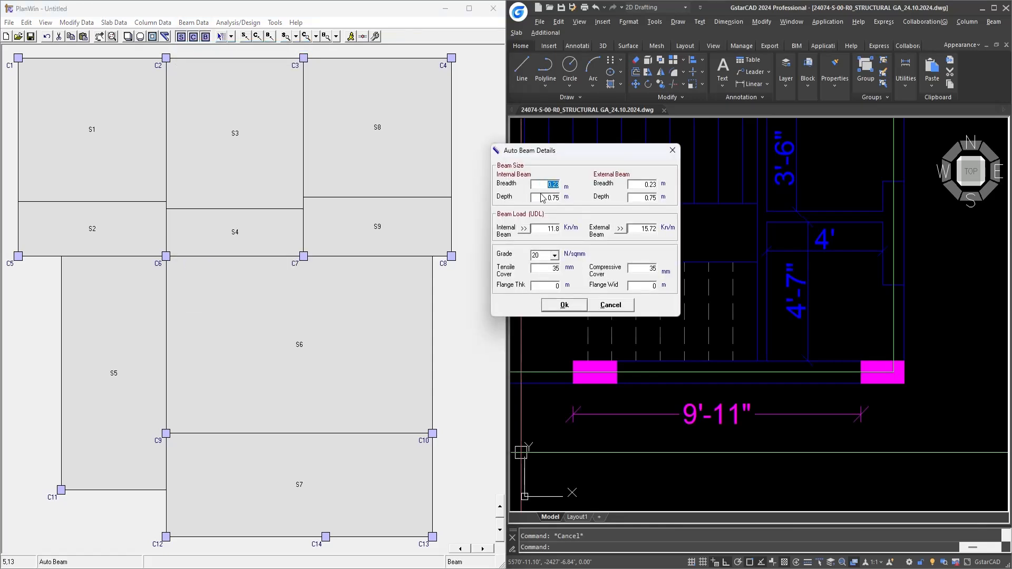
key("Tab")
type("0.425")
key("Tab")
left_click(617, 305)
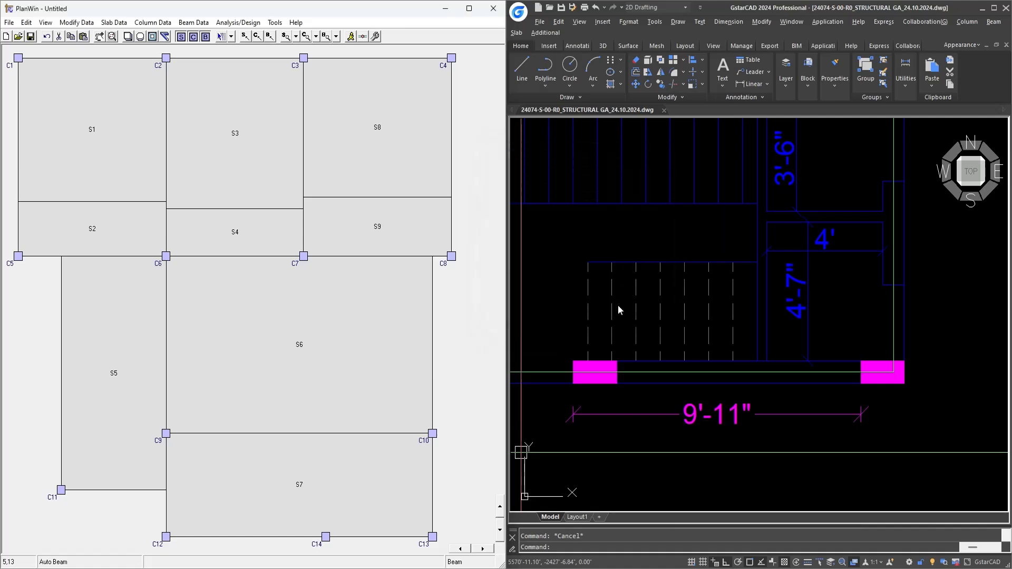
left_click(240, 23)
left_click(256, 111)
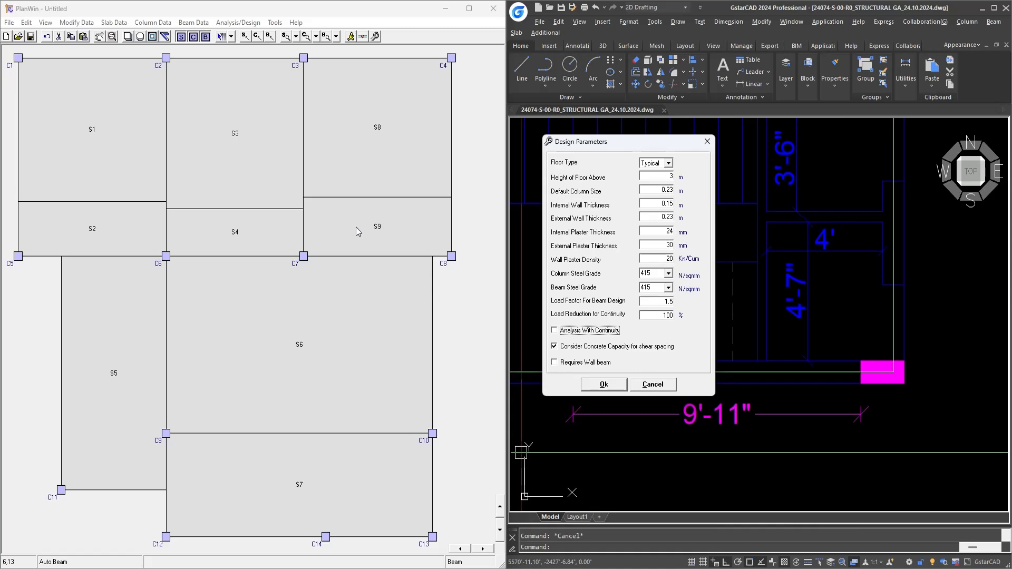
left_click(663, 179)
left_click_drag(654, 142, 492, 153)
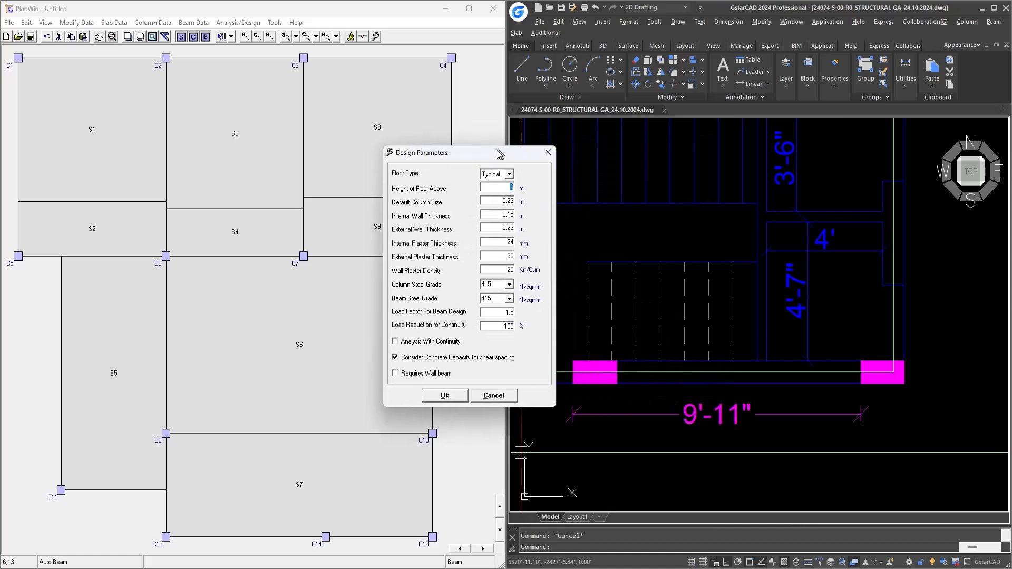
left_click(492, 396)
Step: Maximize the PlanWin window and set the design parameters to floor type Typical with a height of floor above of 3.25 m
left_click(468, 9)
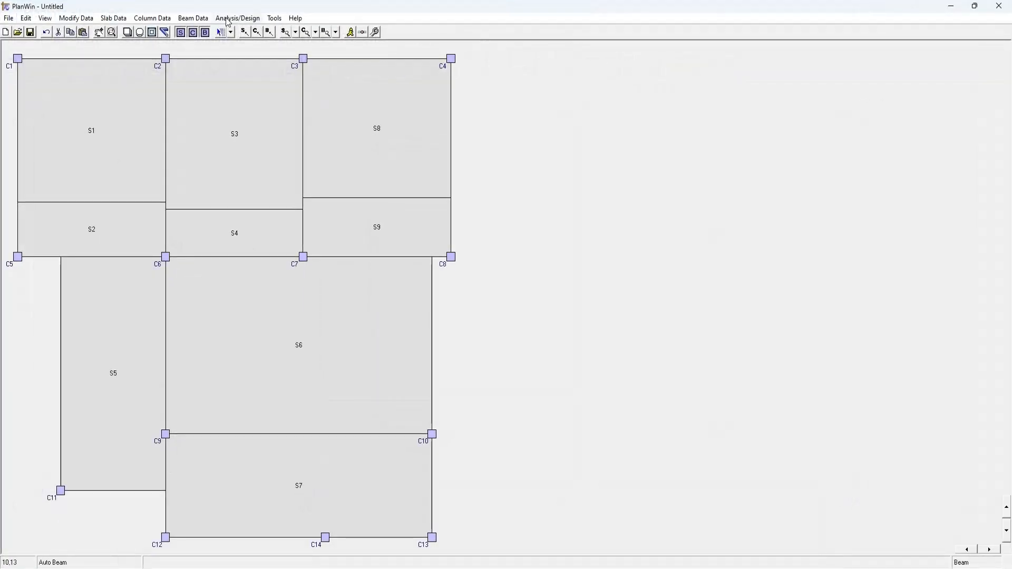
left_click(238, 18)
left_click(250, 108)
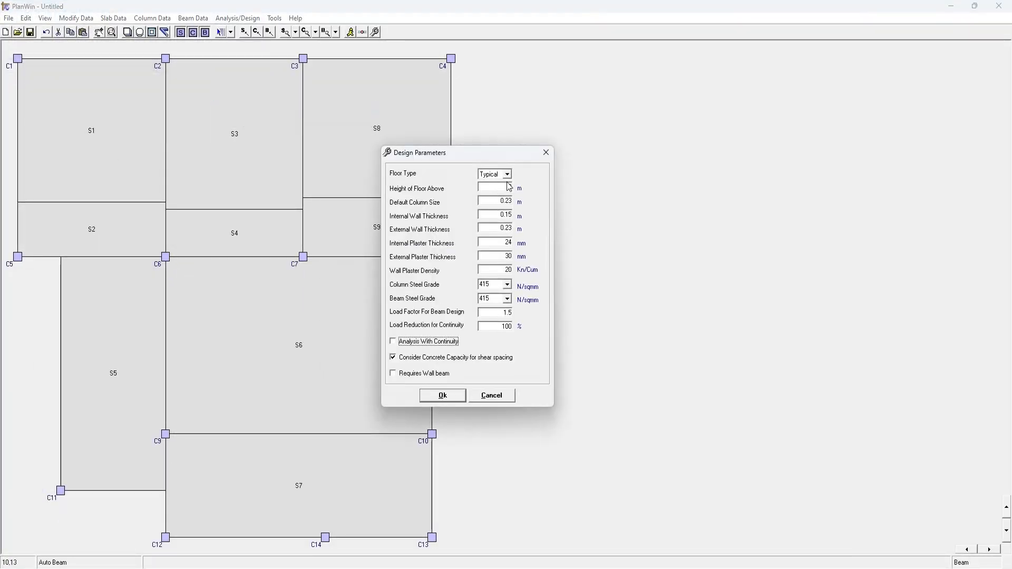
left_click_drag(501, 155, 617, 176)
left_click(621, 190)
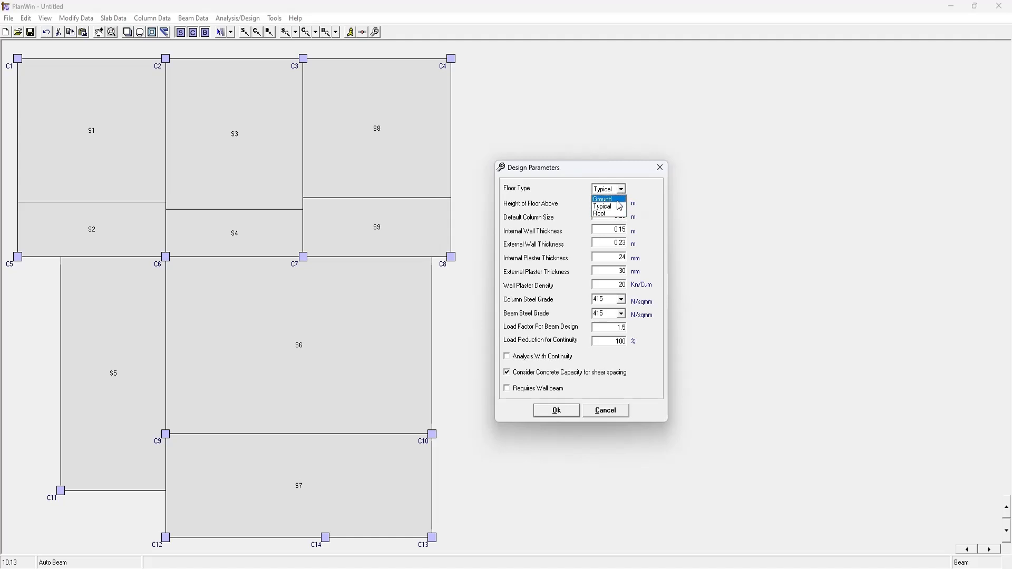
left_click(617, 207)
left_click(599, 205)
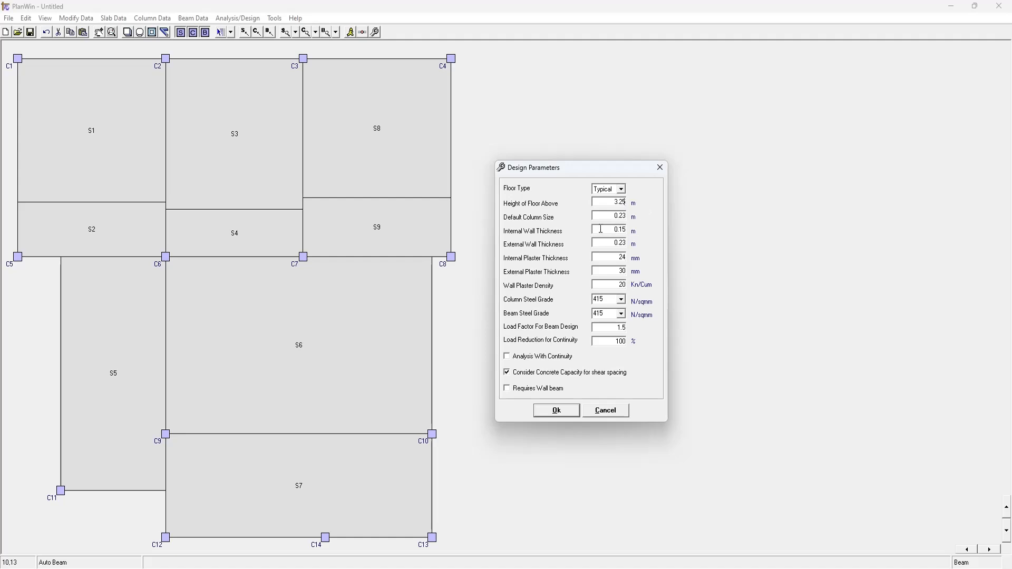
left_click_drag(611, 204, 650, 204)
Step: Set the internal wall thickness to 0.115 m and go through the external wall and plaster thickness values
left_click_drag(605, 228, 652, 232)
type("0.115")
key("Tab")
left_click_drag(611, 243, 629, 244)
key("Tab")
key("Tab")
left_click(613, 281)
Step: Set both the column and beam steel grades to 500 N/sqmm and accept the design parameters
left_click(622, 299)
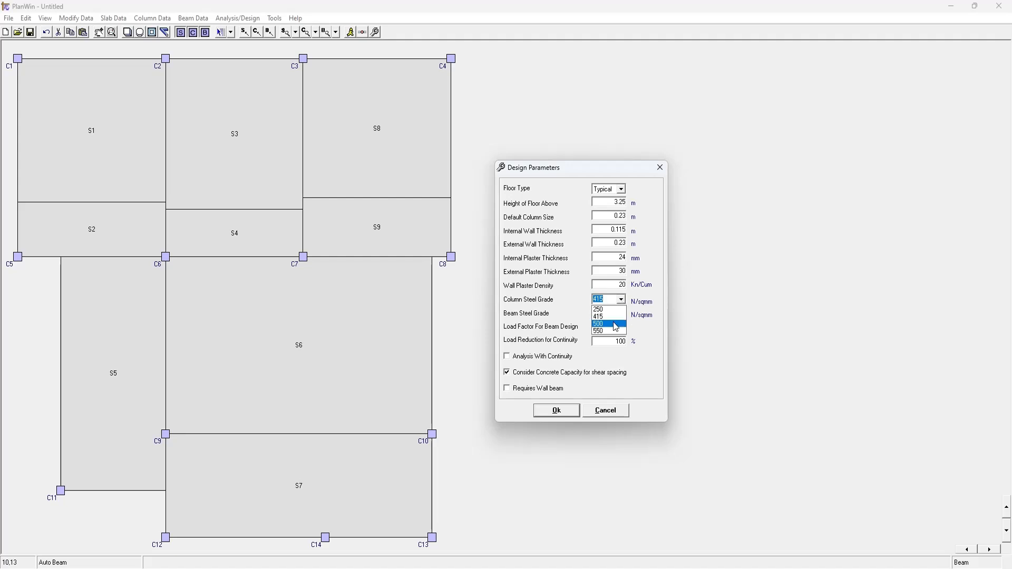
left_click(615, 327)
left_click(621, 314)
left_click(610, 337)
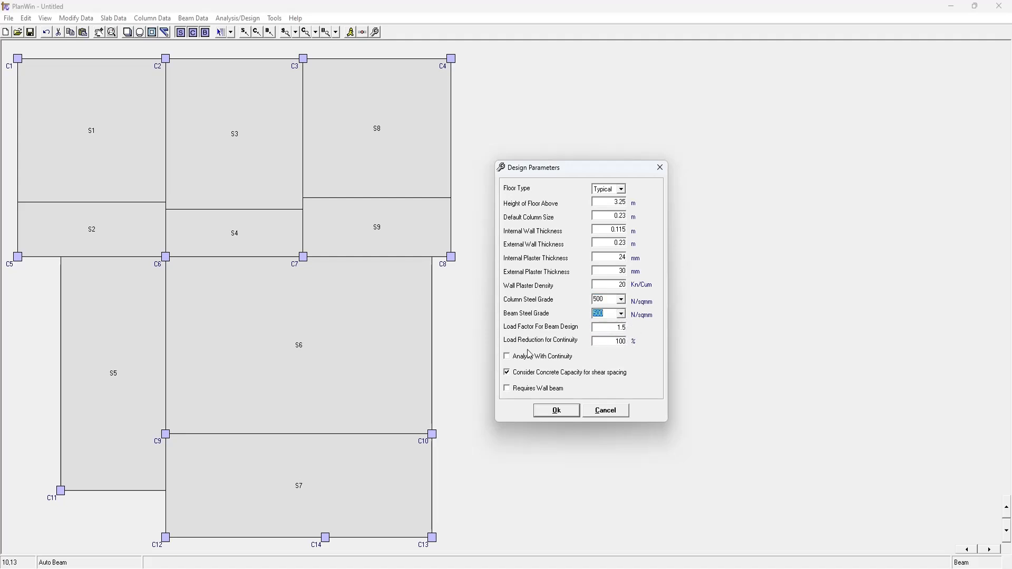
left_click(561, 411)
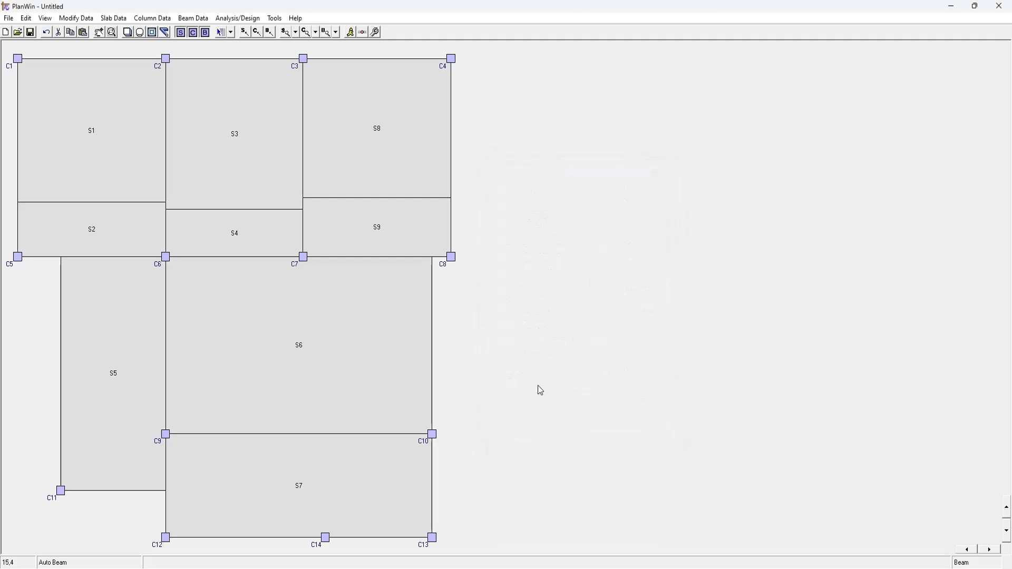
Step: Start automatic beam creation, examine the internal beam's load calculation, and leave the calculation without applying it
left_click(188, 20)
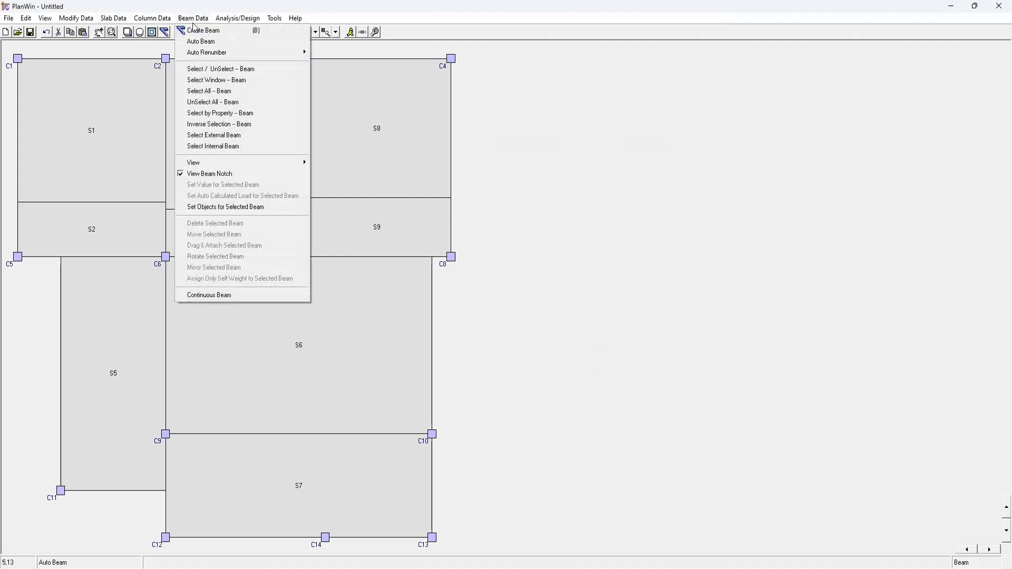
left_click(207, 42)
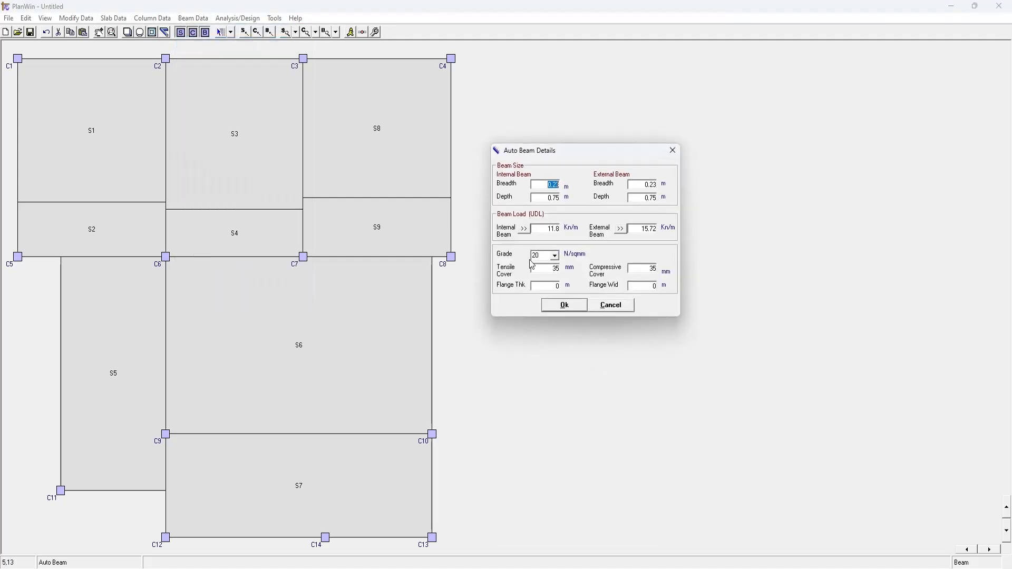
left_click(524, 230)
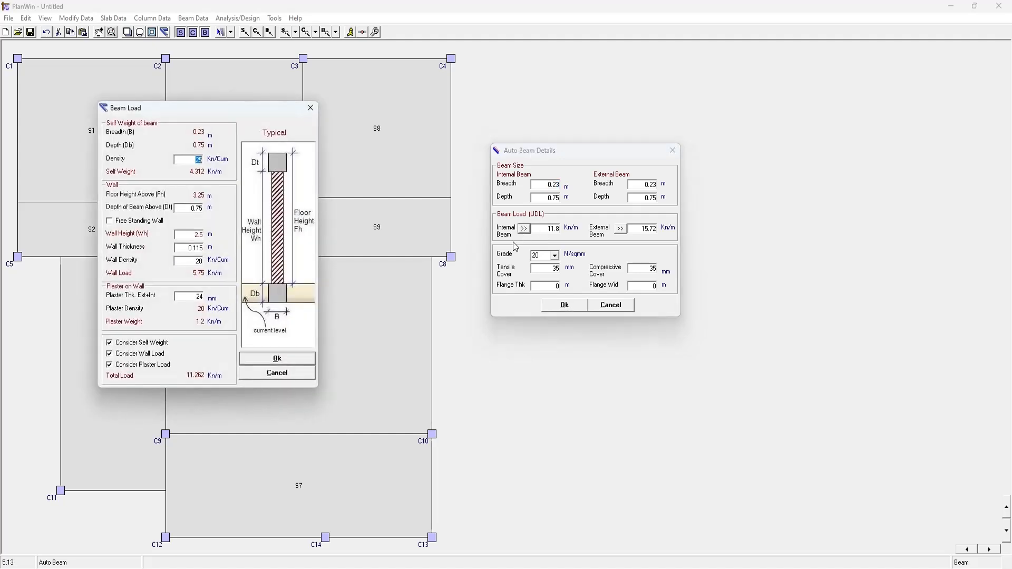
double_click(188, 249)
left_click(294, 374)
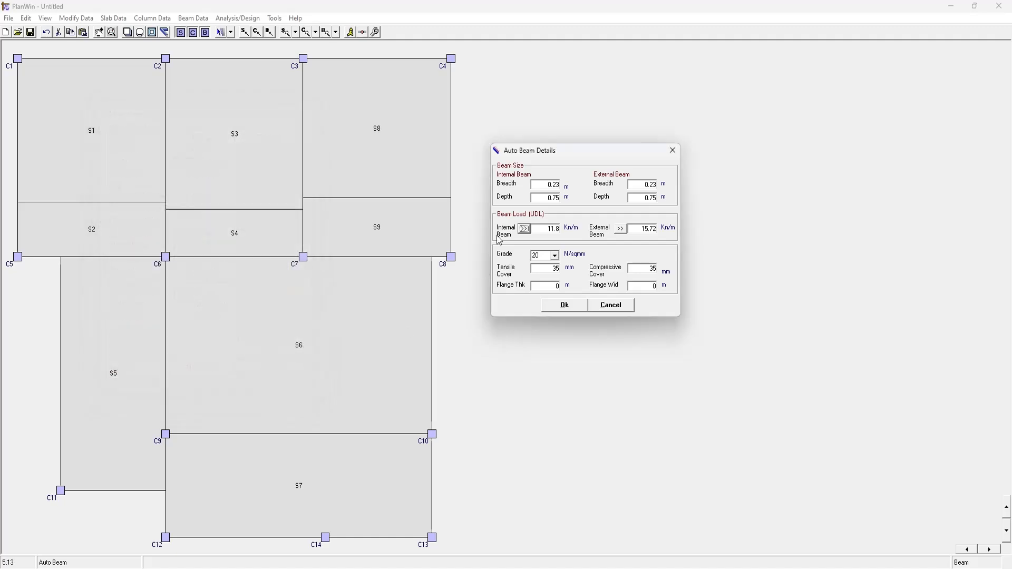
Step: Generate the automatic beams with internal and external depths of 0.425 m and grade 25, and label the beams with their UDL
double_click(538, 196)
type("0.425")
key("Tab")
type("0.4")
left_click(555, 256)
left_click(548, 272)
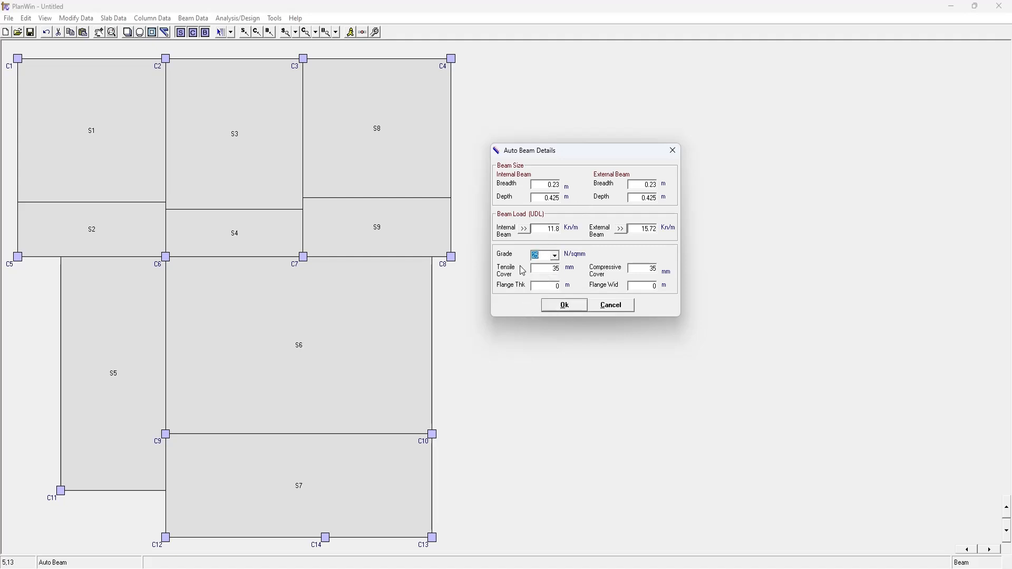
key("Tab")
left_click(562, 306)
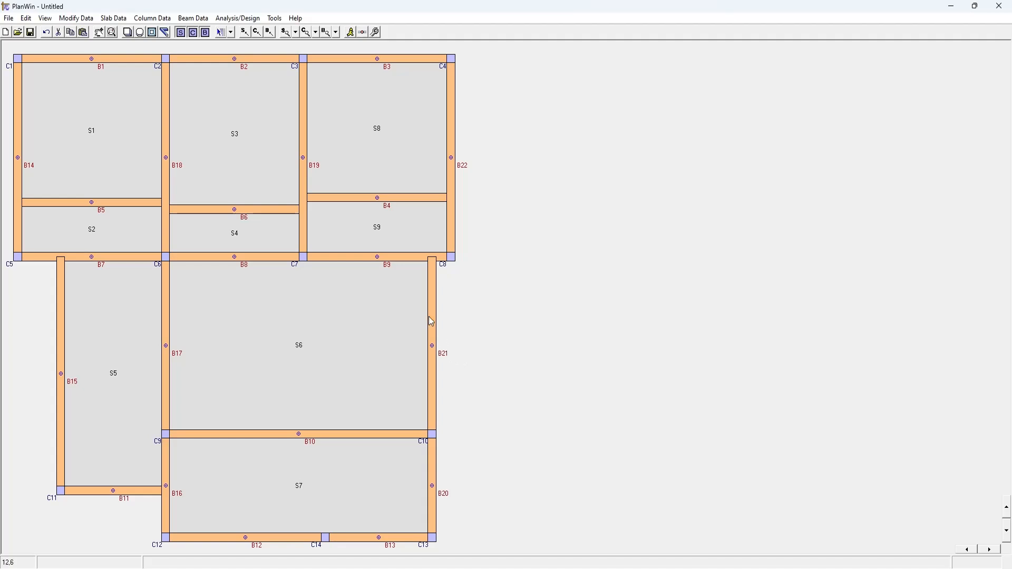
left_click(336, 32)
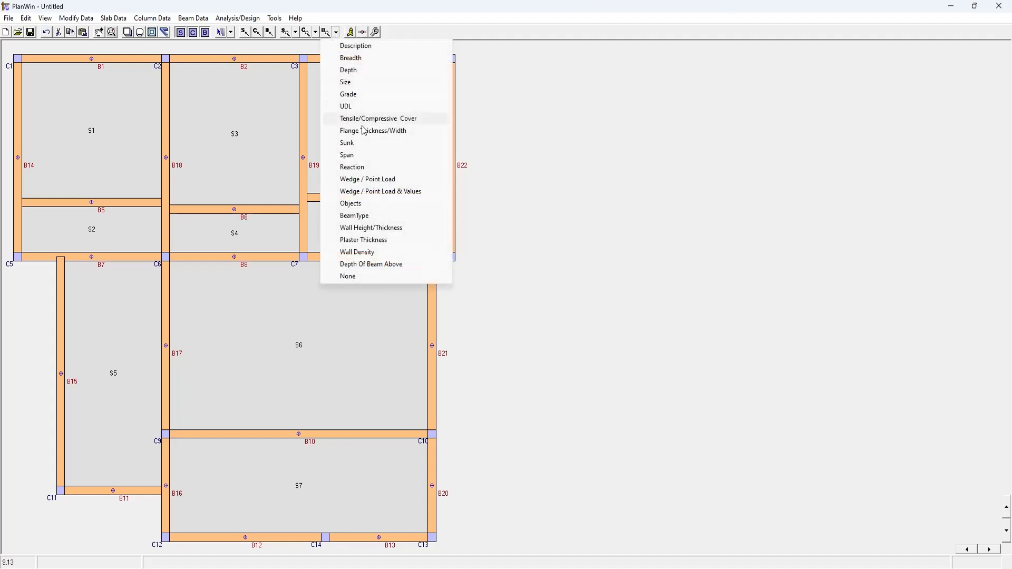
left_click(363, 107)
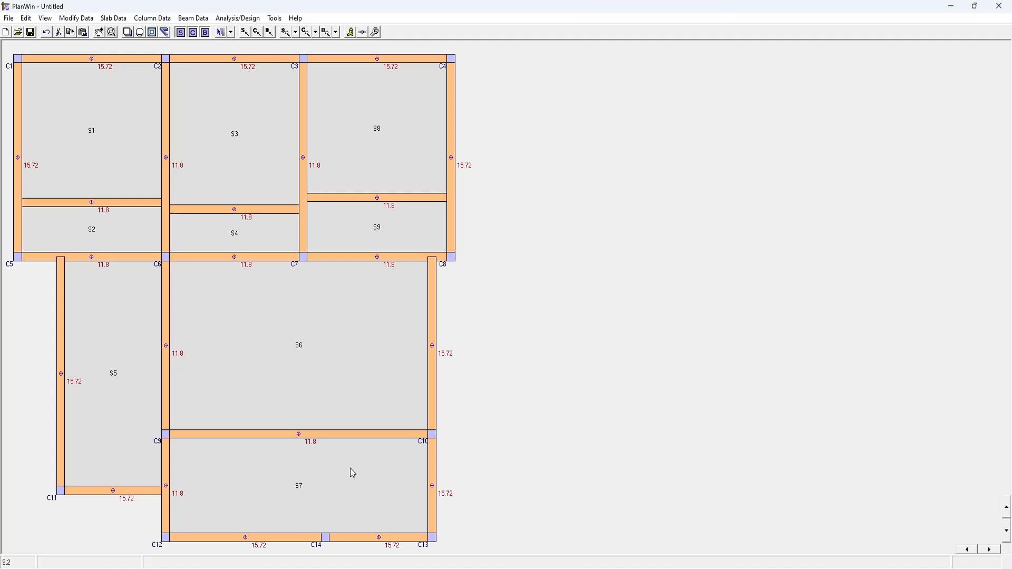
Step: Switch to the GstarCAD drawing, maximize it, and freeze the layer of the green lines running over the floor plan
left_click(287, 567)
scroll(759, 318, "down", 2)
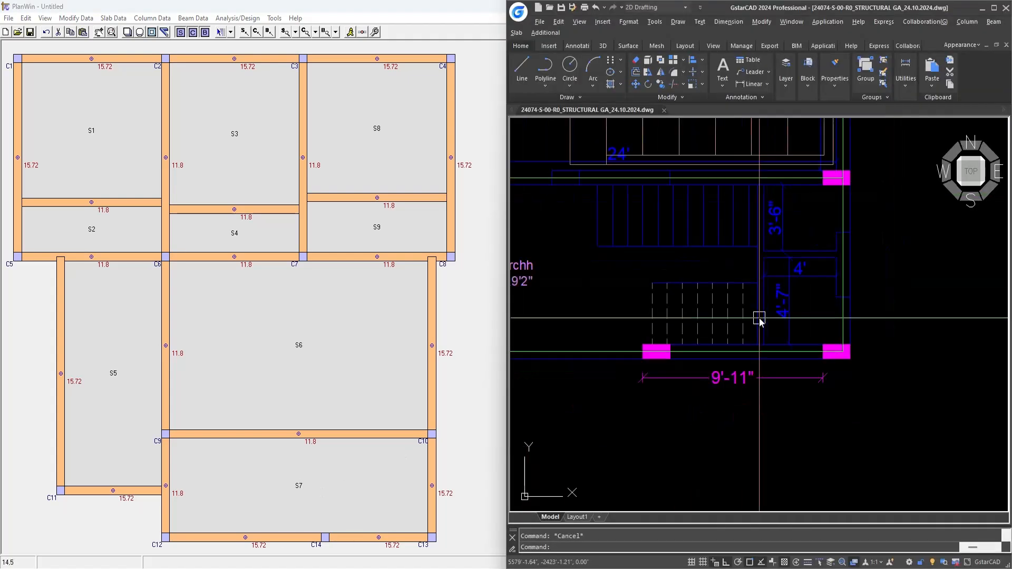
scroll(759, 318, "down", 5)
scroll(666, 264, "up", 6)
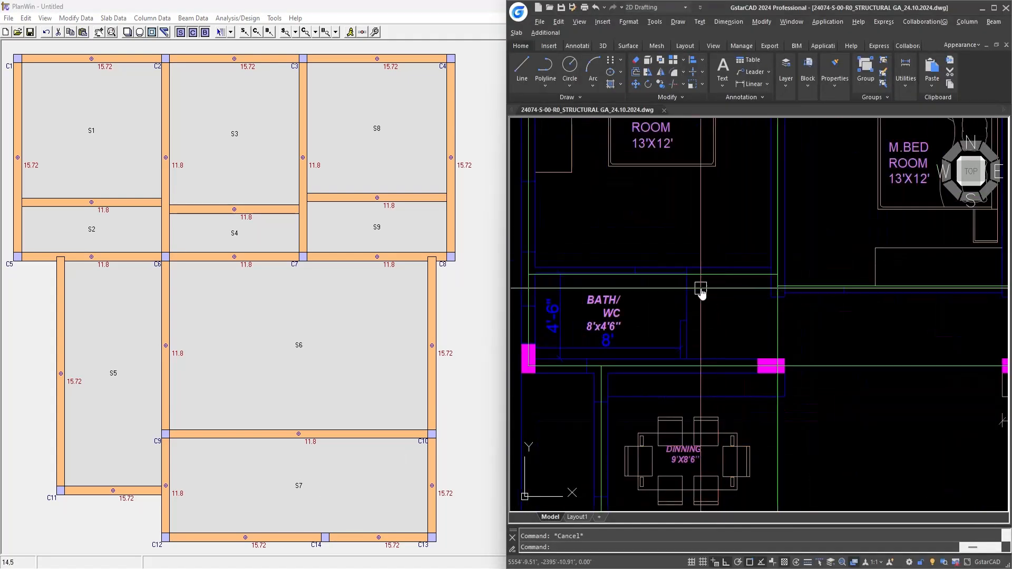
left_click(994, 8)
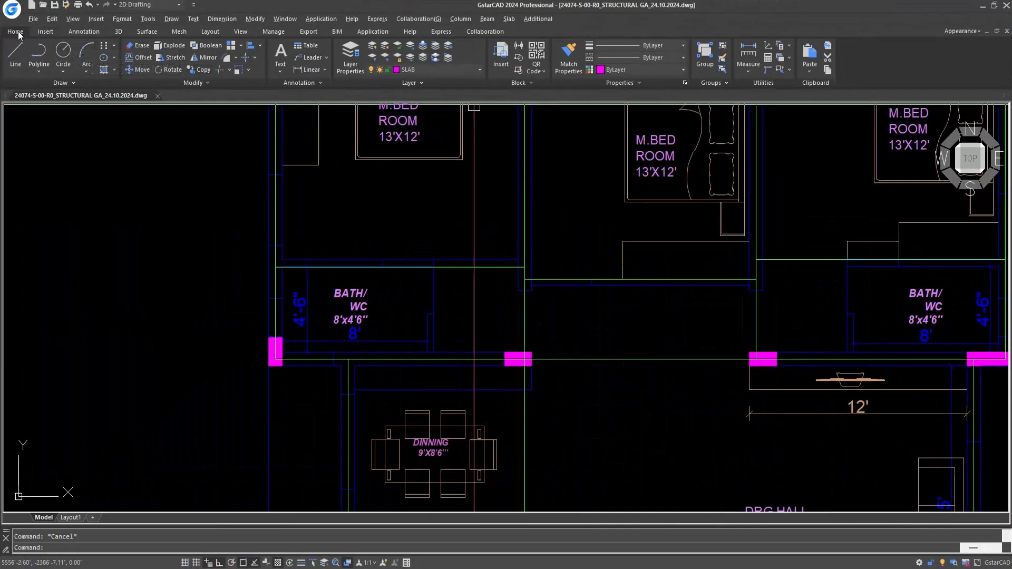
left_click(385, 57)
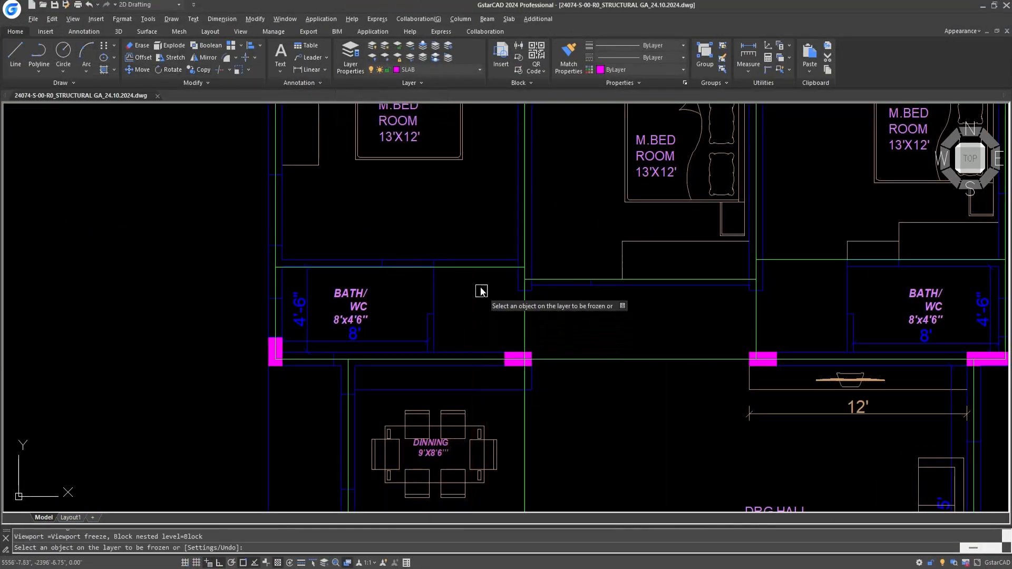
key("Escape")
Step: Examine the wall layout and wall thicknesses across the floor plan, from the bedrooms and baths to the hall and porch
scroll(548, 342, "down", 4)
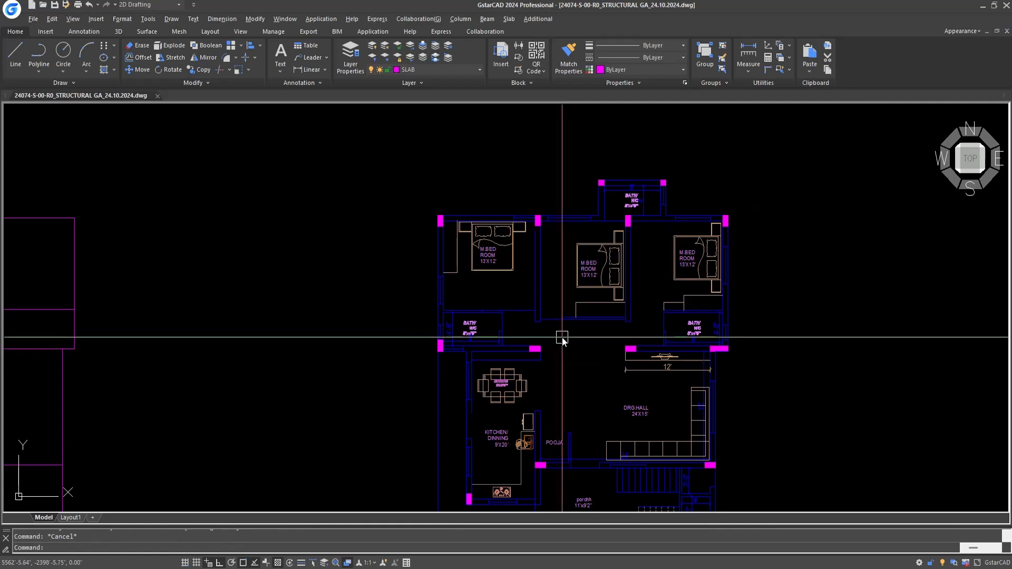
scroll(562, 340, "up", 3)
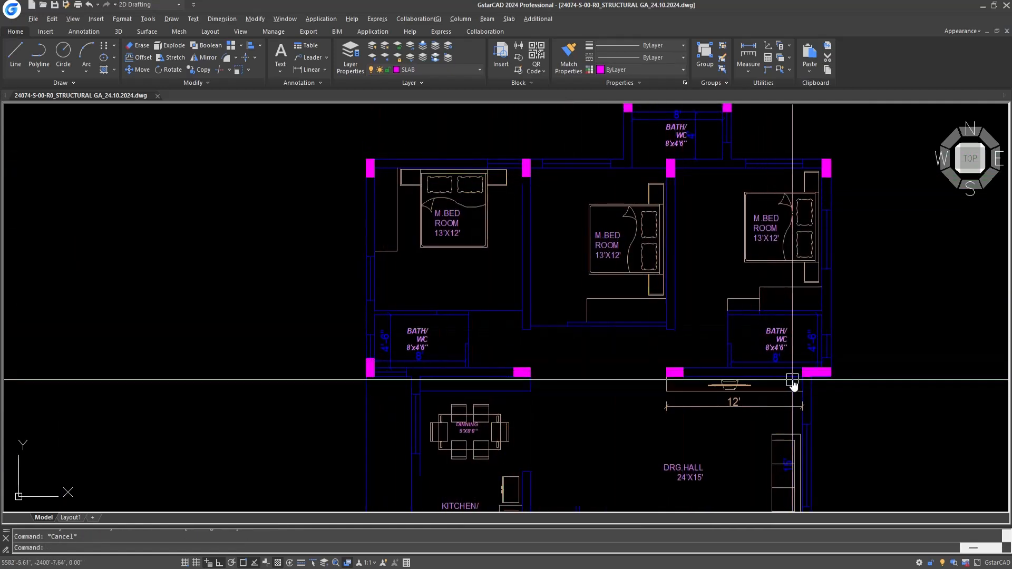
middle_click_drag(726, 442, 726, 316)
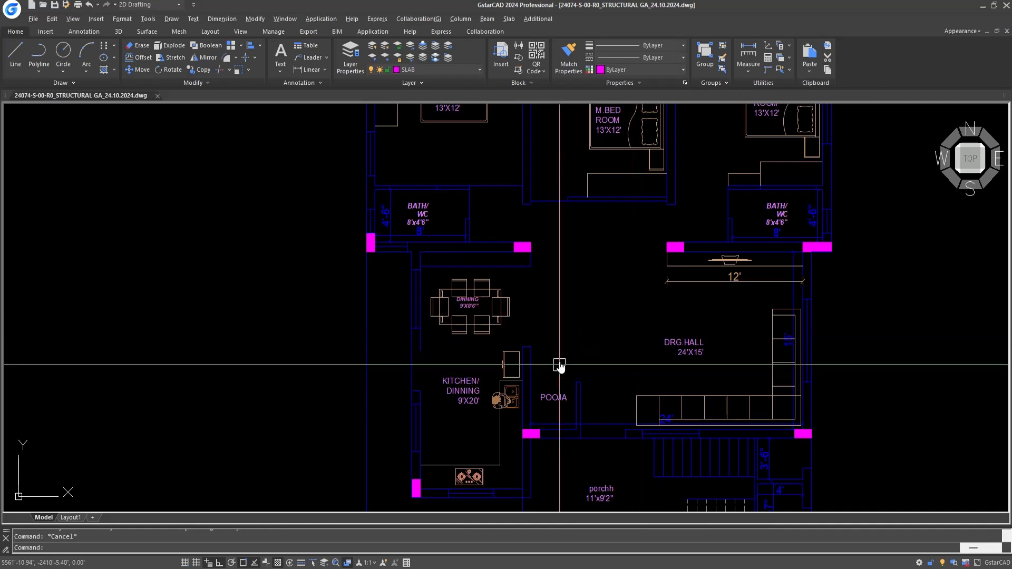
middle_click_drag(657, 218, 582, 496)
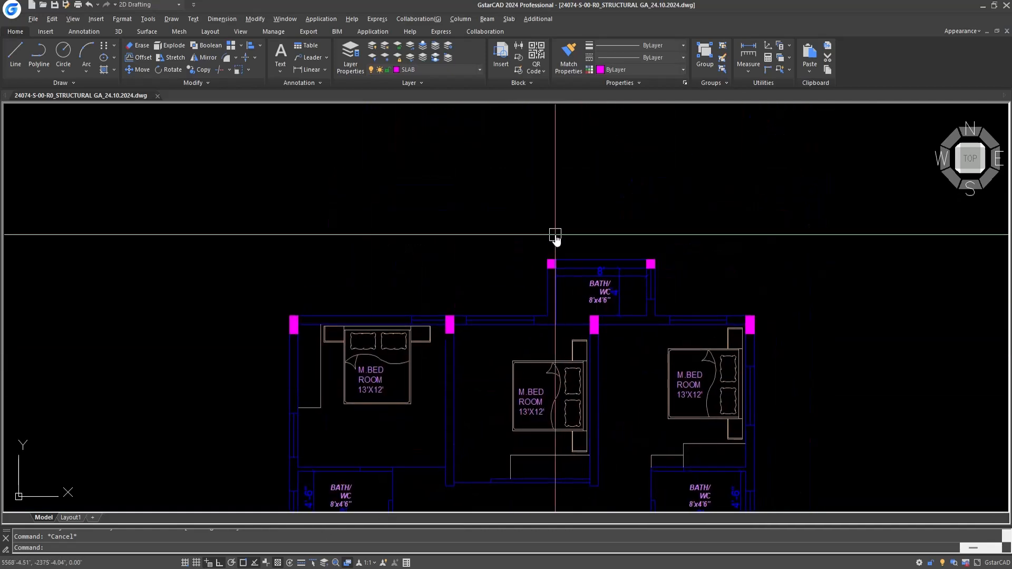
scroll(543, 273, "up", 3)
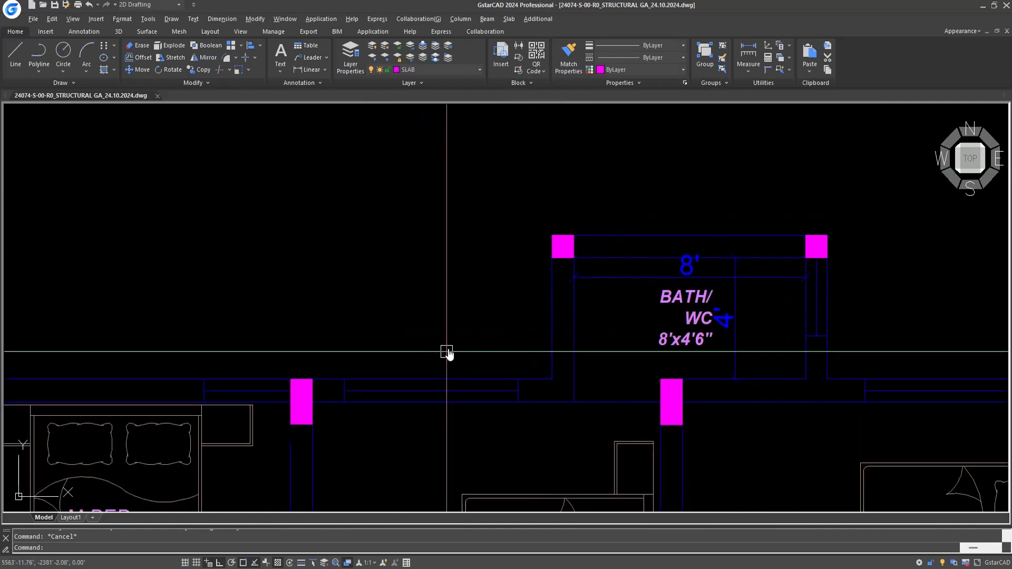
scroll(485, 300, "down", 6)
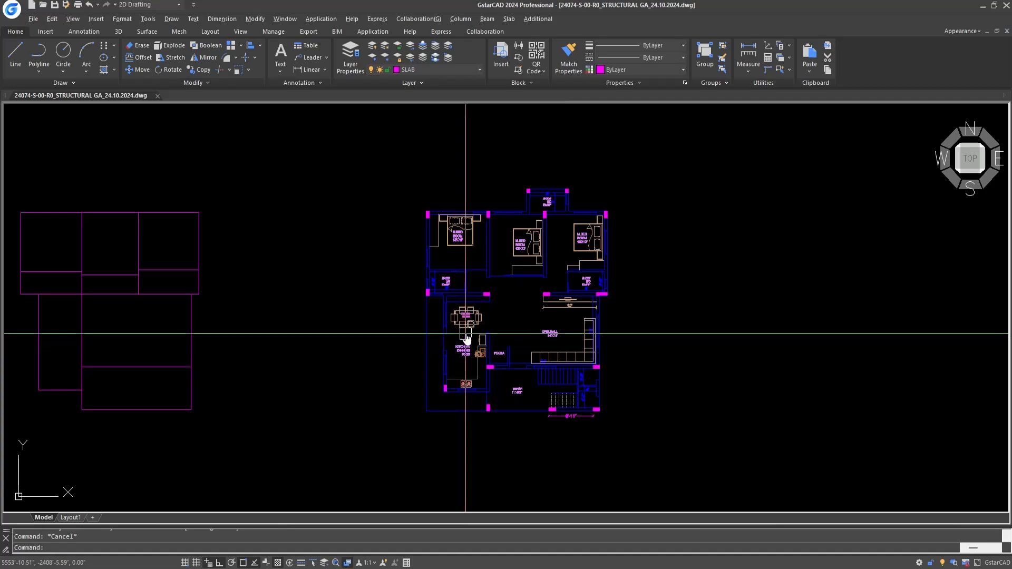
Step: Switch to PlanWin and select the internal beams C2–C6, C3–C7, C7–C8, C5–C6, C9–C12, C9–C10 and C6–C9
left_click(298, 564)
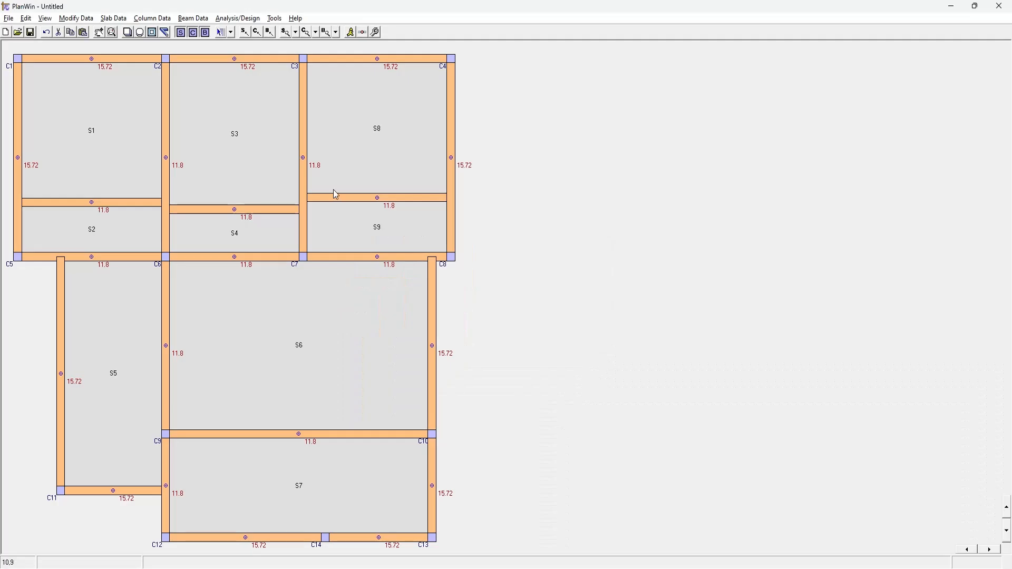
left_click(193, 19)
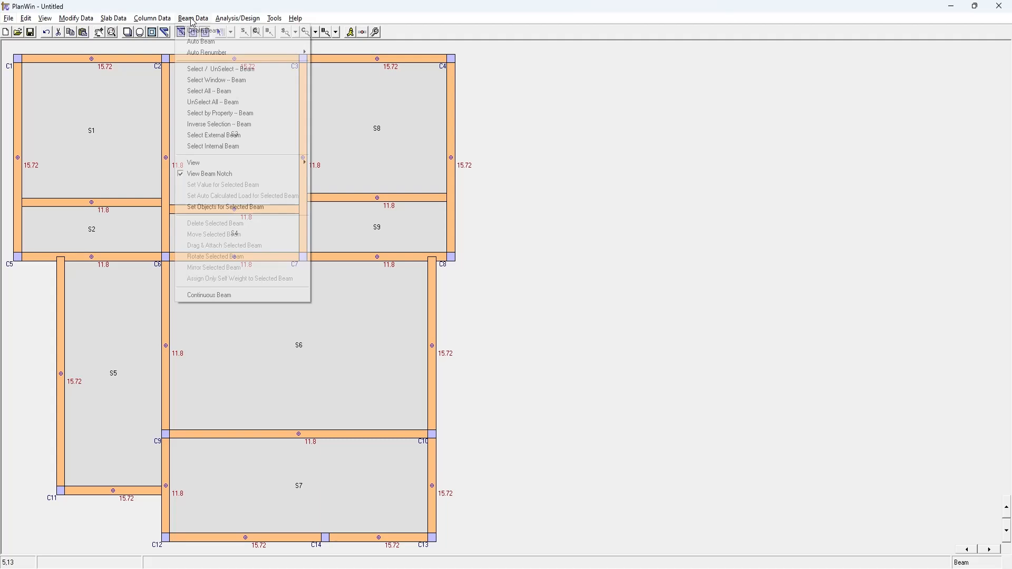
left_click(208, 69)
left_click(165, 106)
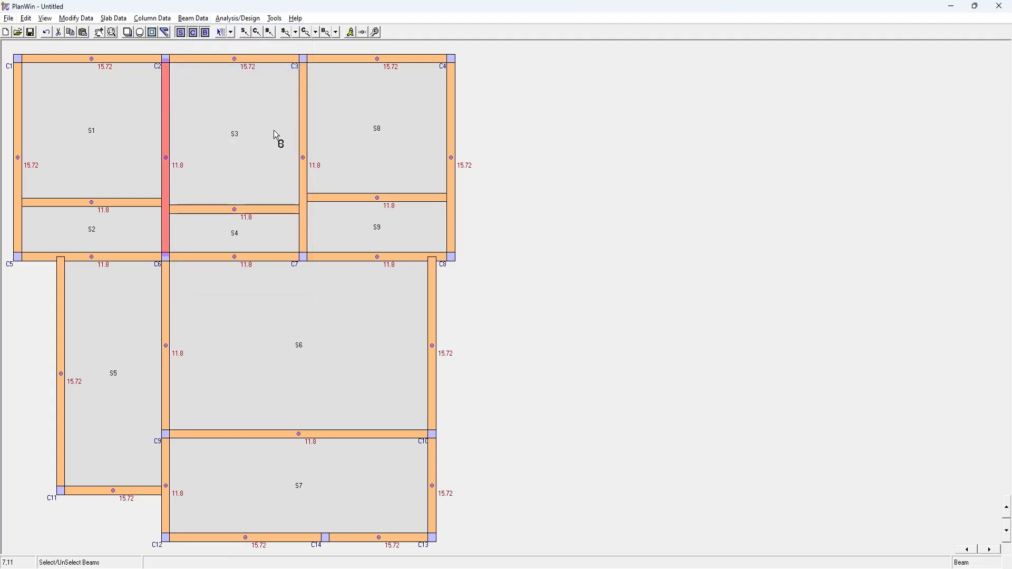
left_click(303, 117)
left_click(334, 256)
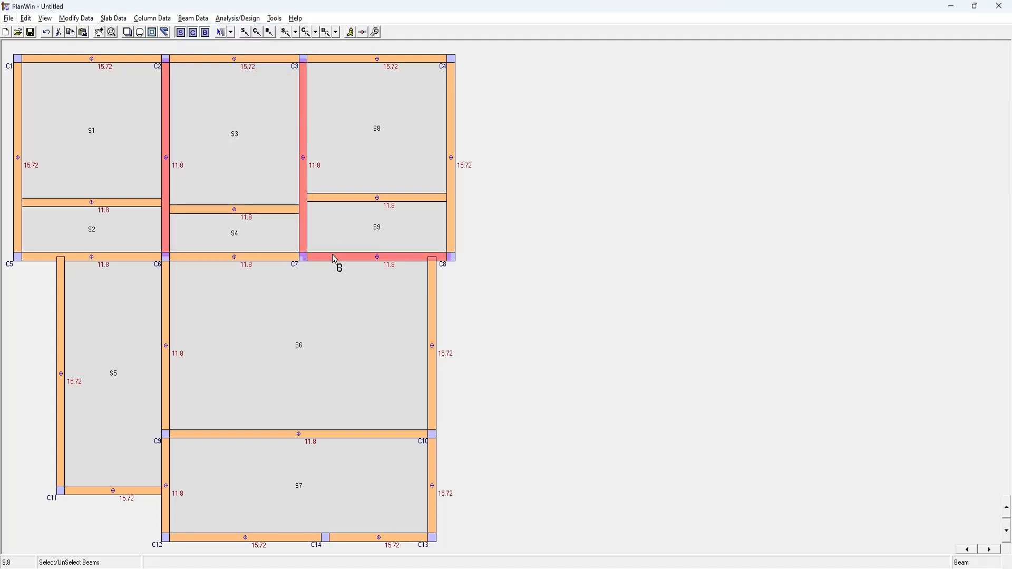
left_click(134, 255)
left_click(166, 477)
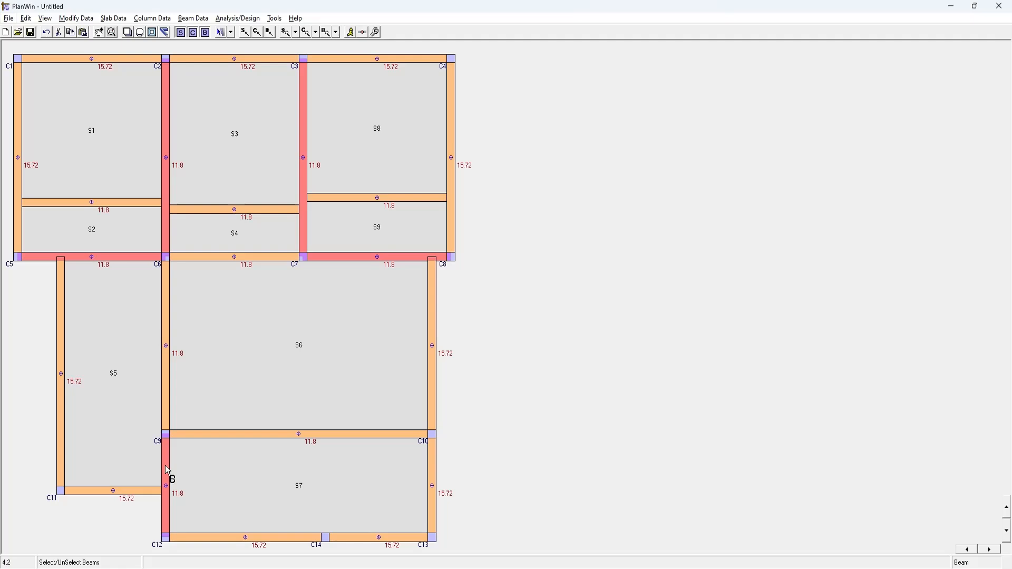
left_click(267, 437)
left_click(166, 413)
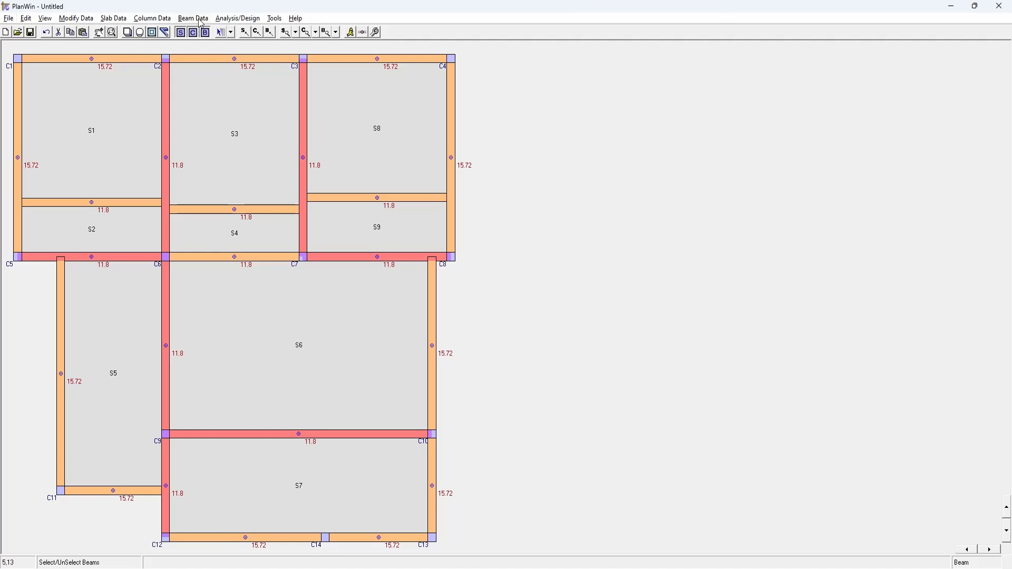
Step: Calculate and apply the selected beams' UDL with a wall thickness of 0.23 m
left_click(270, 32)
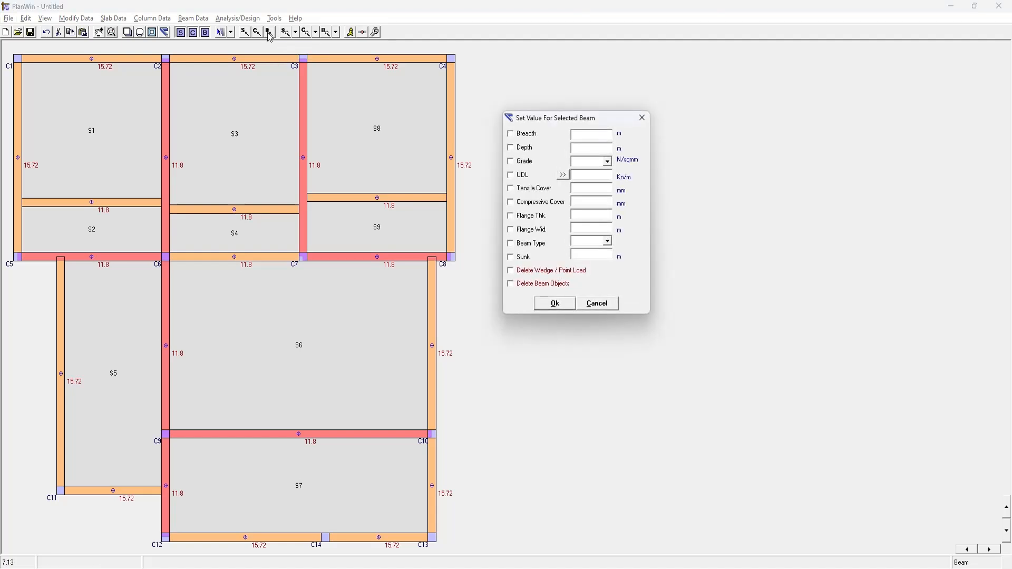
left_click(562, 175)
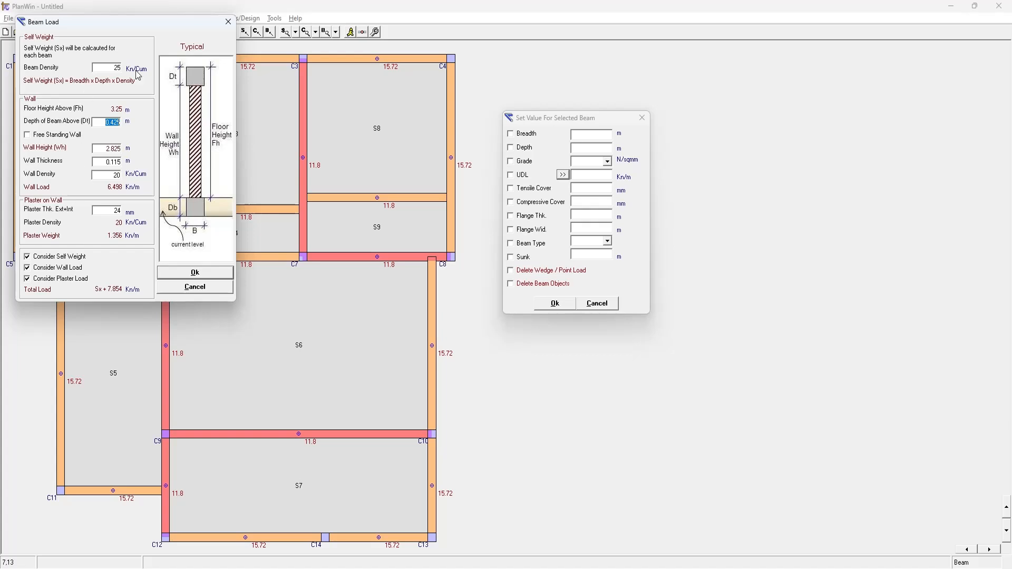
double_click(102, 164)
type("0.23")
left_click(222, 273)
left_click(557, 310)
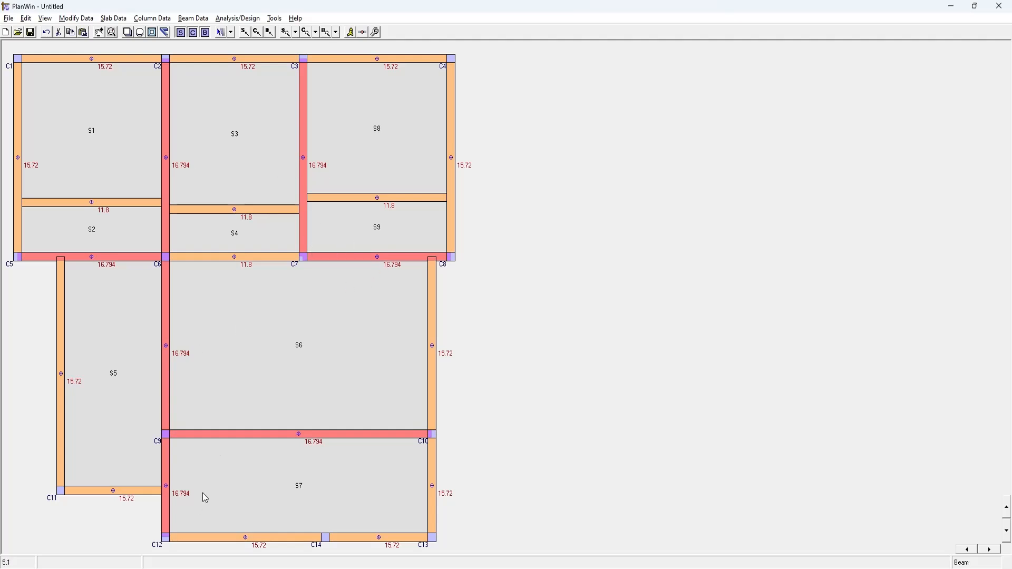
Step: Review the wall and plaster inputs of the selected internal beams' load calculation and reapply their UDL with 24 mm plaster
left_click(275, 35)
left_click(564, 175)
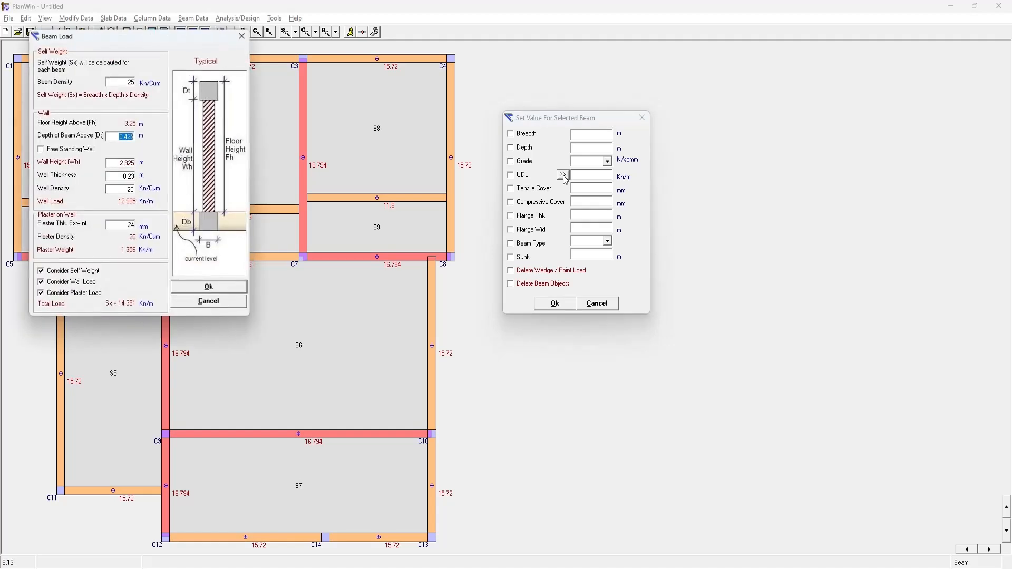
left_click(120, 225)
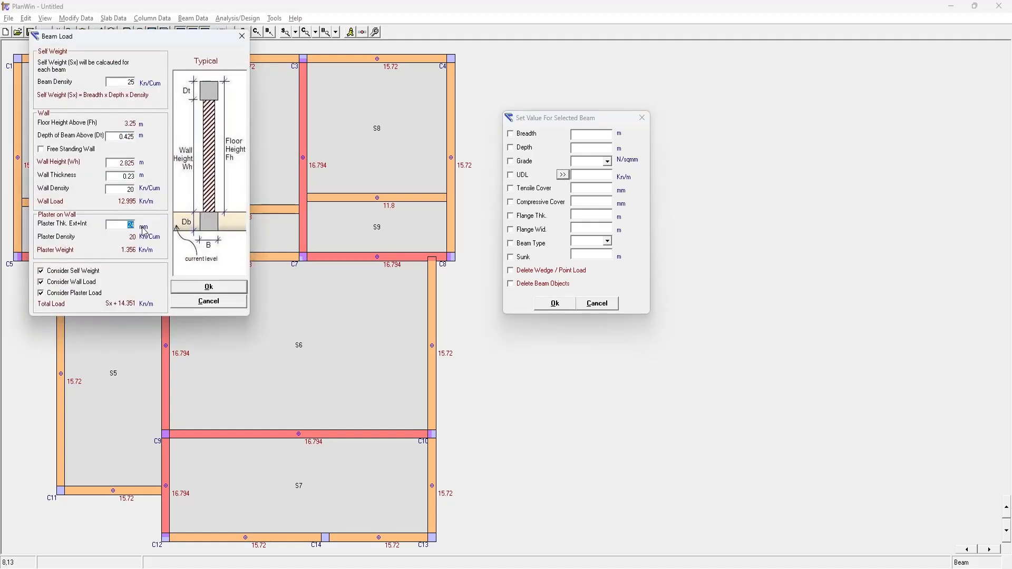
left_click_drag(119, 136, 141, 136)
left_click_drag(117, 165, 140, 165)
mouse_move(110, 311)
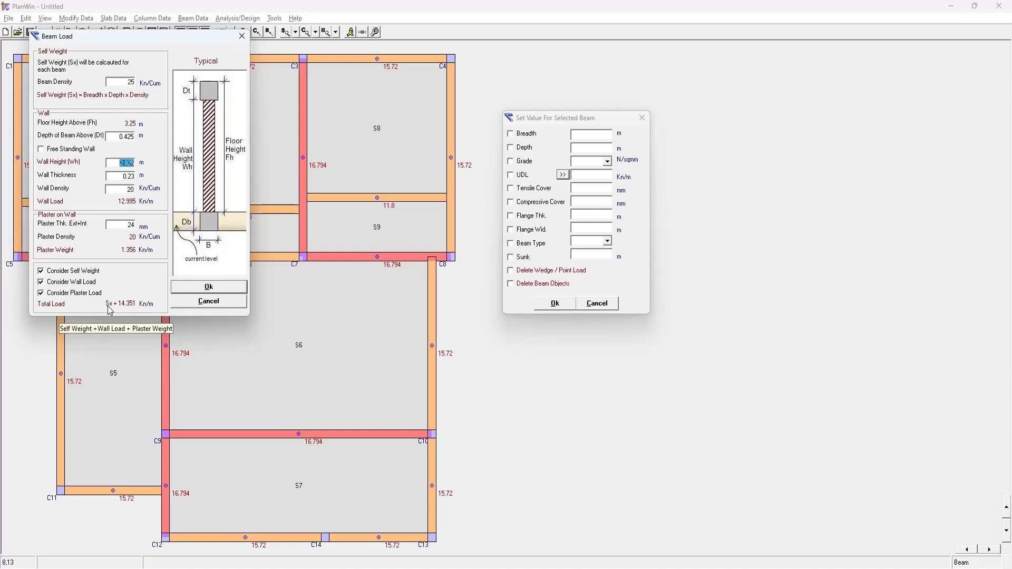
left_click(186, 287)
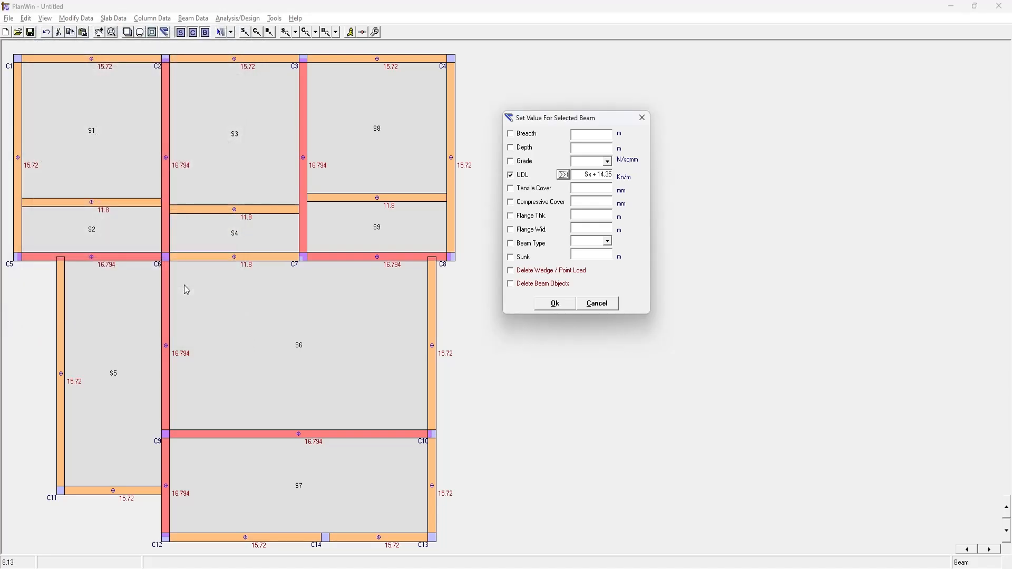
left_click(553, 304)
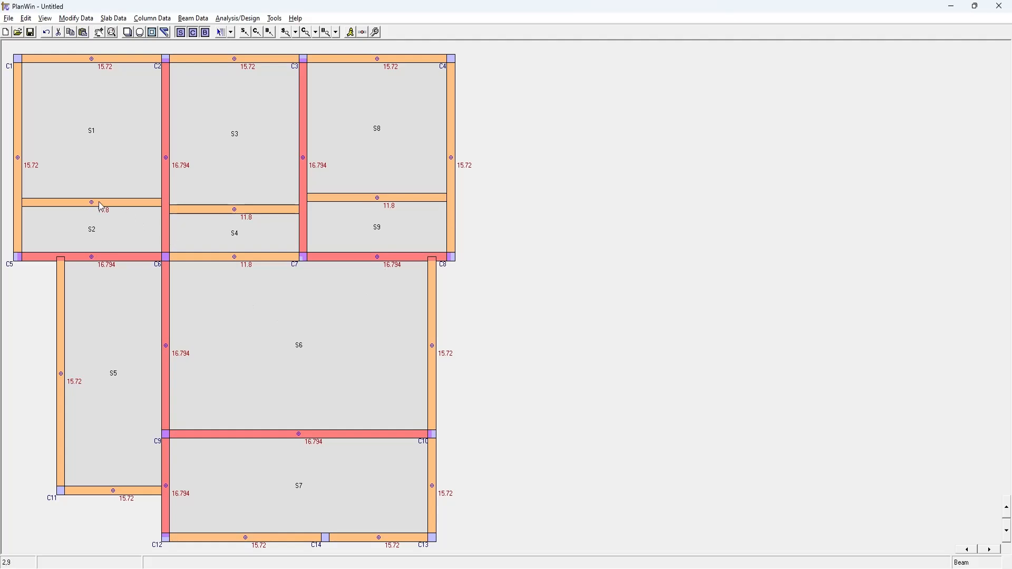
Step: Clear the internal beam selection and select all the outer perimeter beams of the floor
left_click(270, 32)
left_click(606, 310)
left_click(193, 18)
left_click(229, 108)
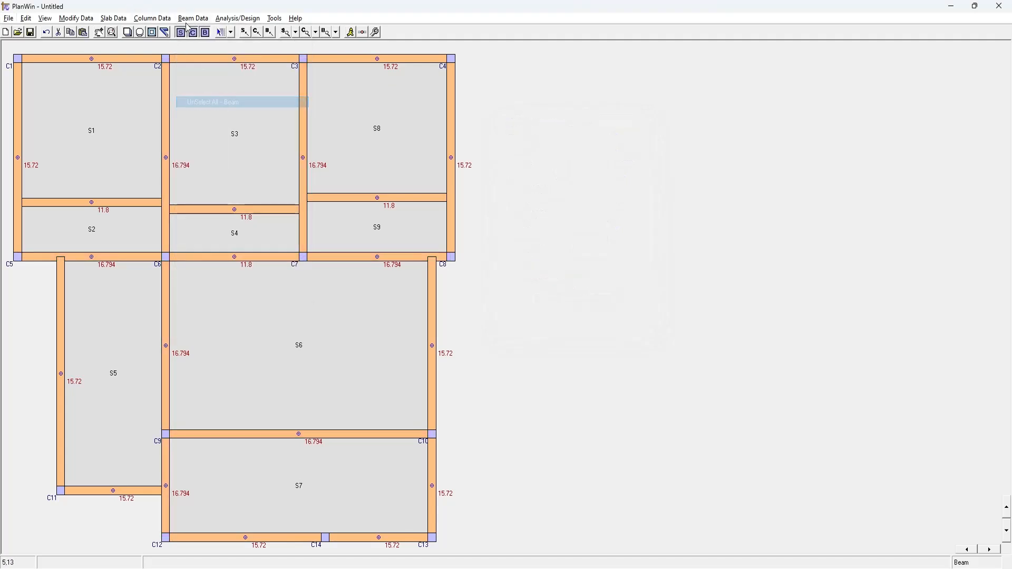
left_click(193, 18)
left_click(221, 138)
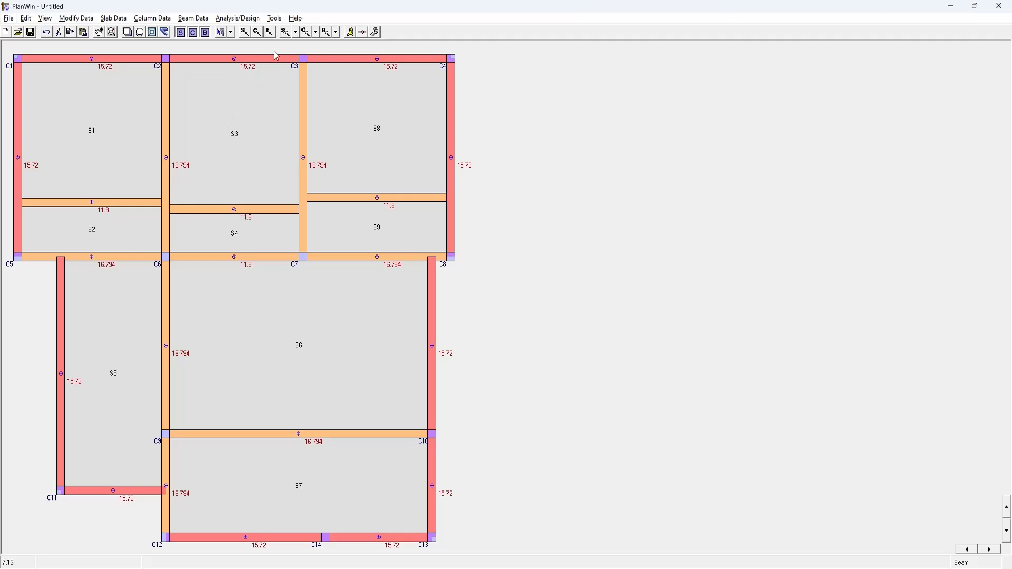
Step: Calculate and apply the outer beams' UDL with a 0.23 m wall and 30 mm plaster, including self weight
left_click(269, 32)
left_click(563, 175)
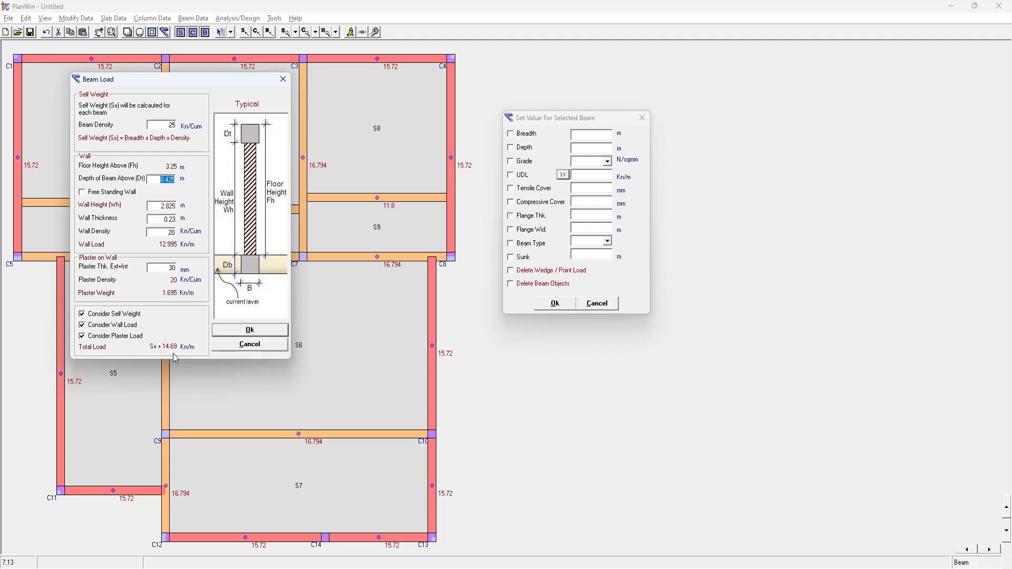
left_click(258, 329)
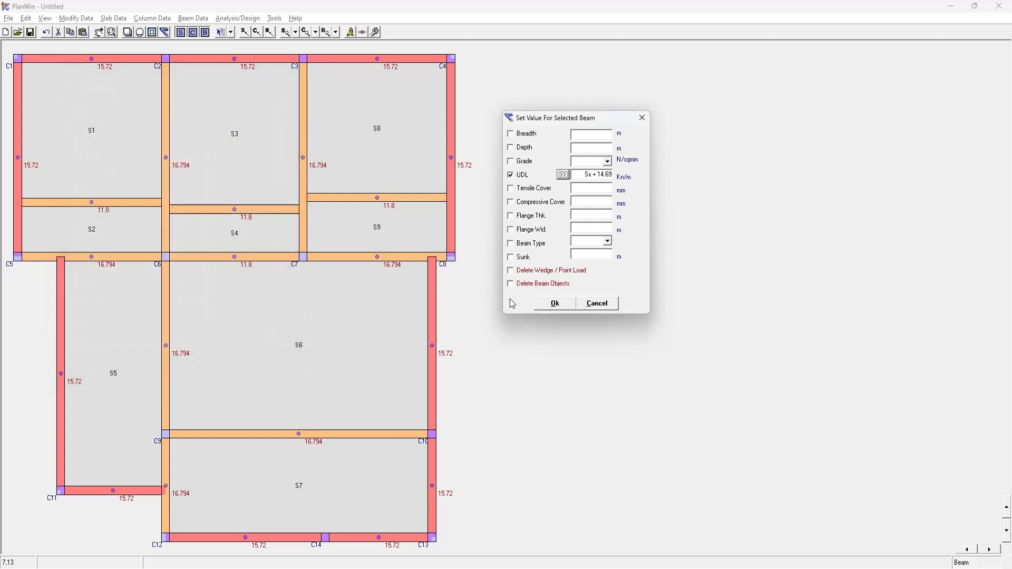
left_click(553, 305)
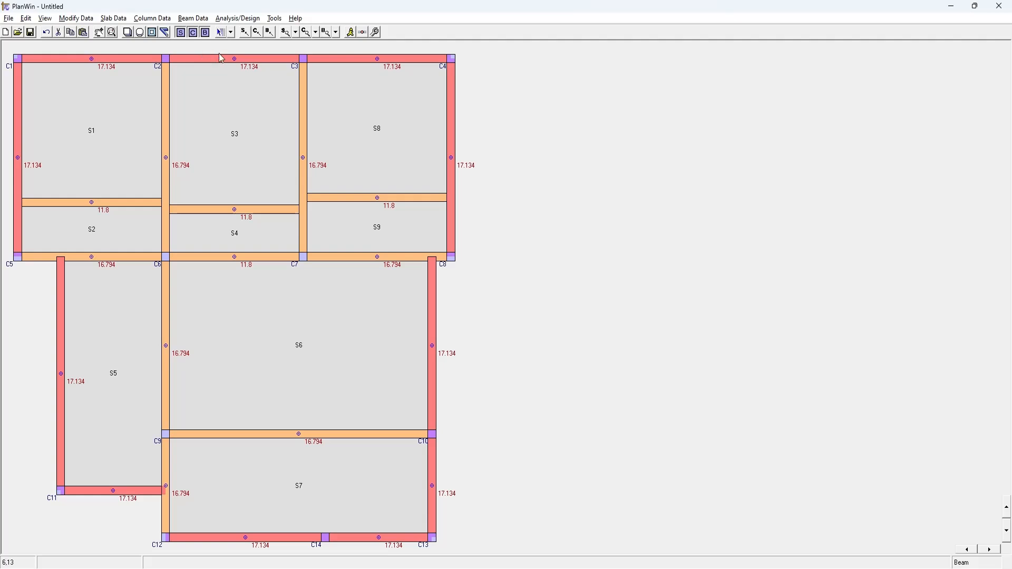
left_click(245, 32)
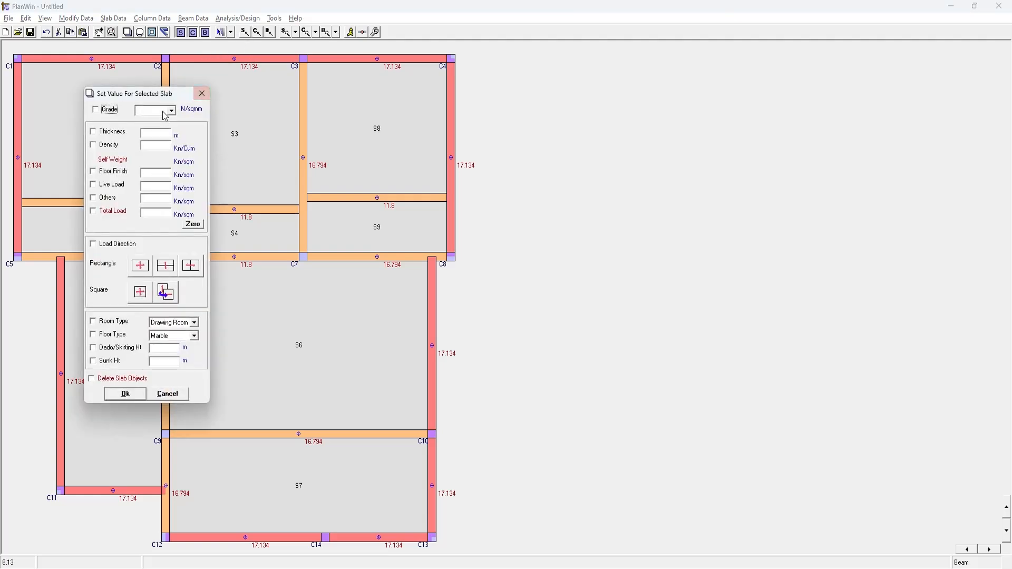
left_click_drag(177, 98, 611, 146)
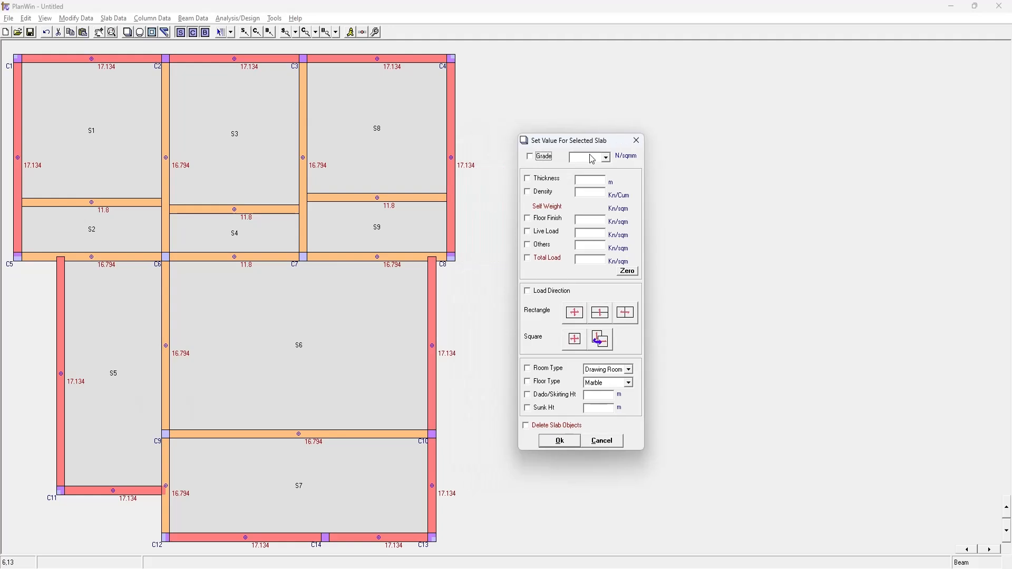
left_click(636, 140)
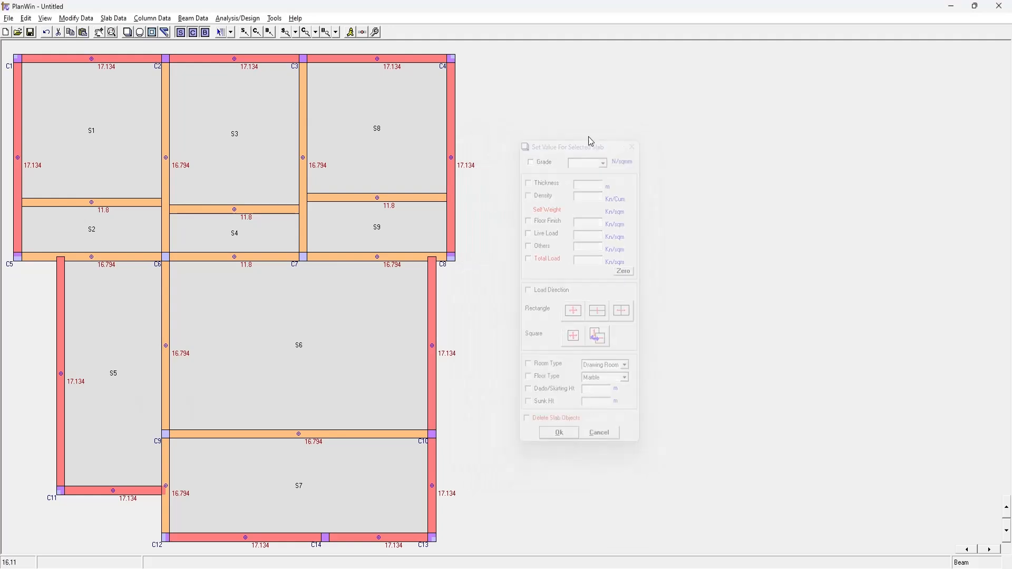
Step: Clear the beam selection and select all slabs of the floor
left_click(204, 20)
left_click(213, 102)
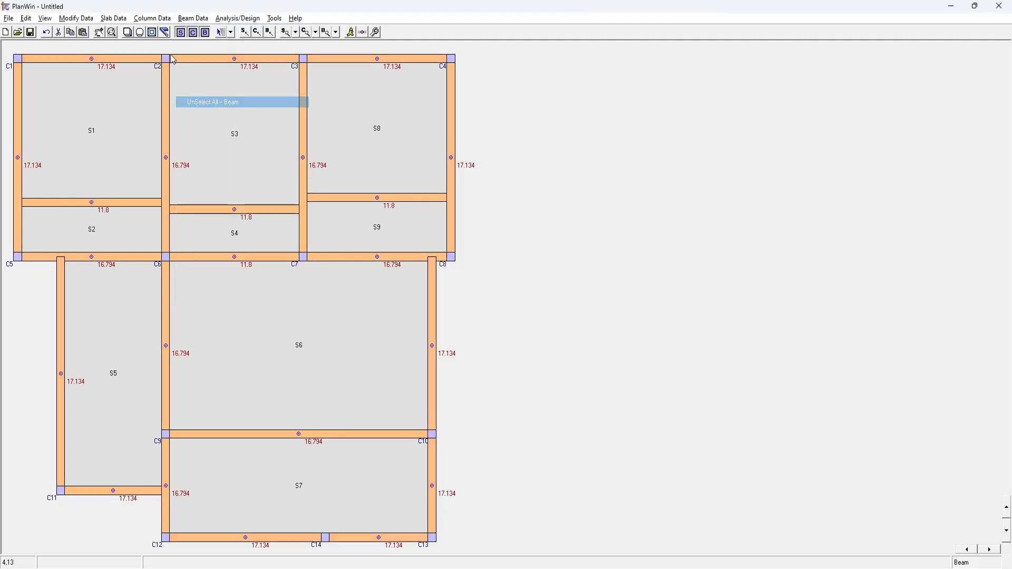
left_click(128, 19)
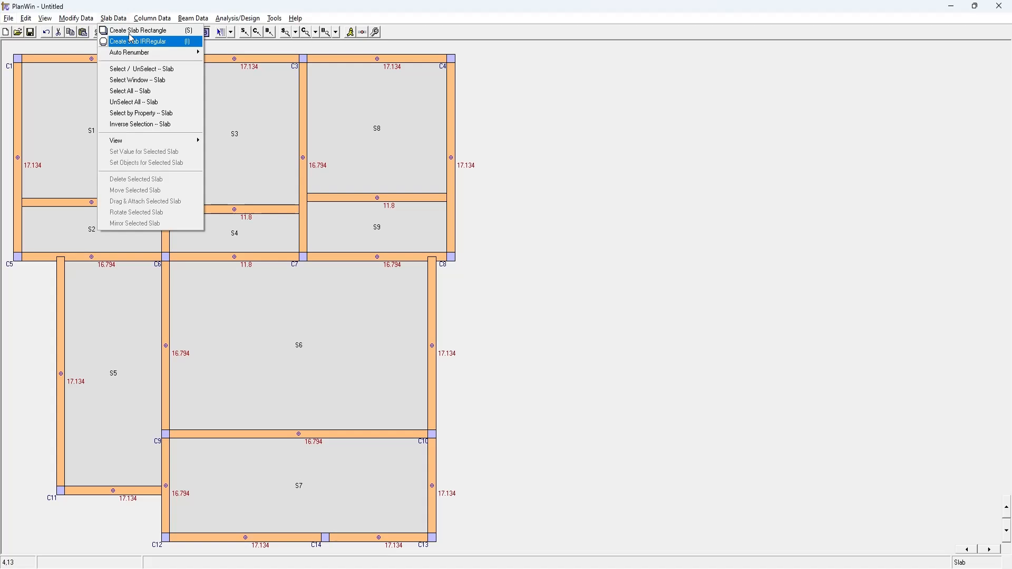
left_click(139, 91)
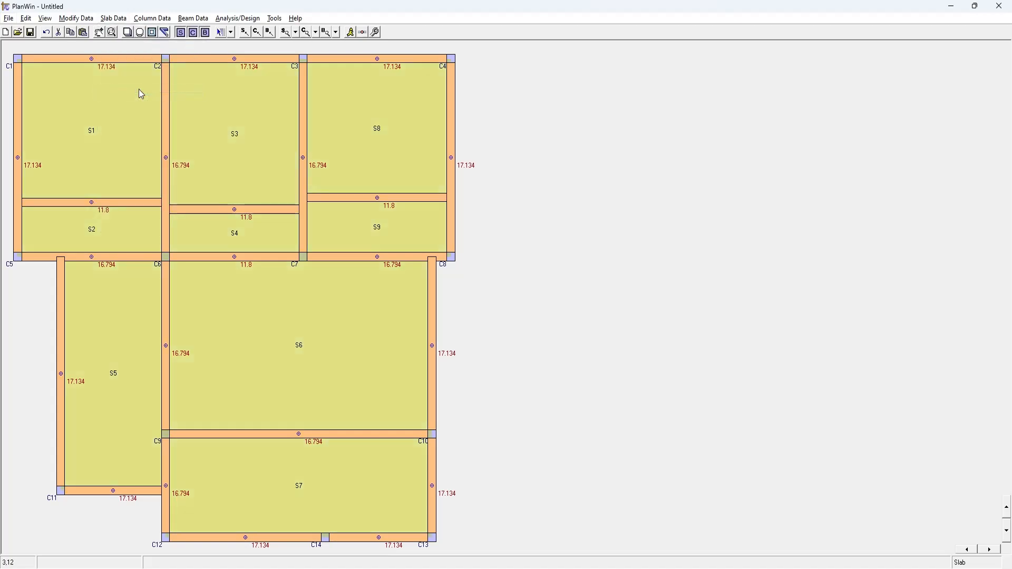
Step: Give the selected slabs grade 25, 0.125 m thickness, 1.5 floor finish, 2 live load and two-way load direction, and view their total load
left_click(244, 32)
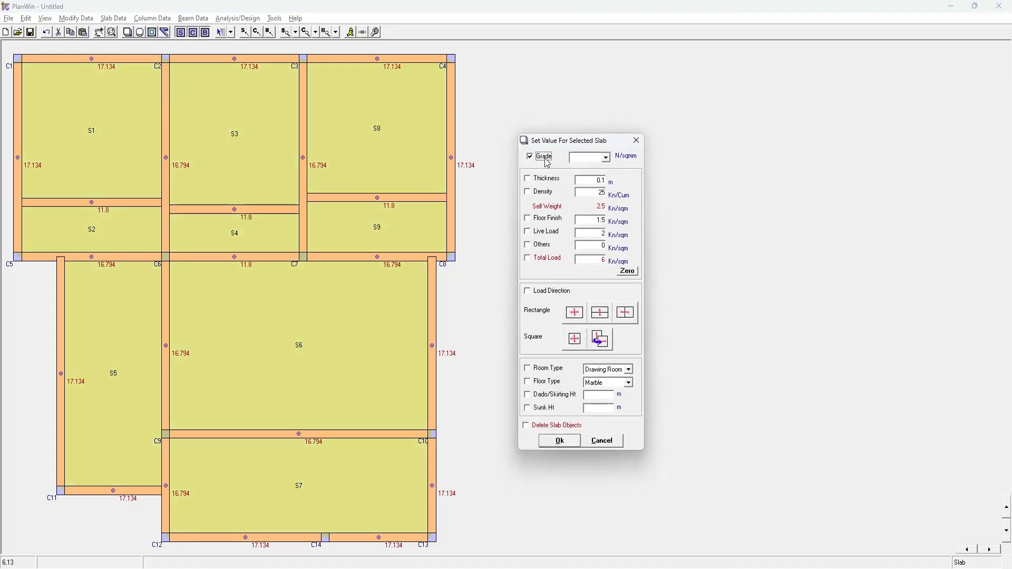
left_click(596, 157)
left_click(582, 179)
left_click(529, 181)
type("0.125")
left_click(532, 223)
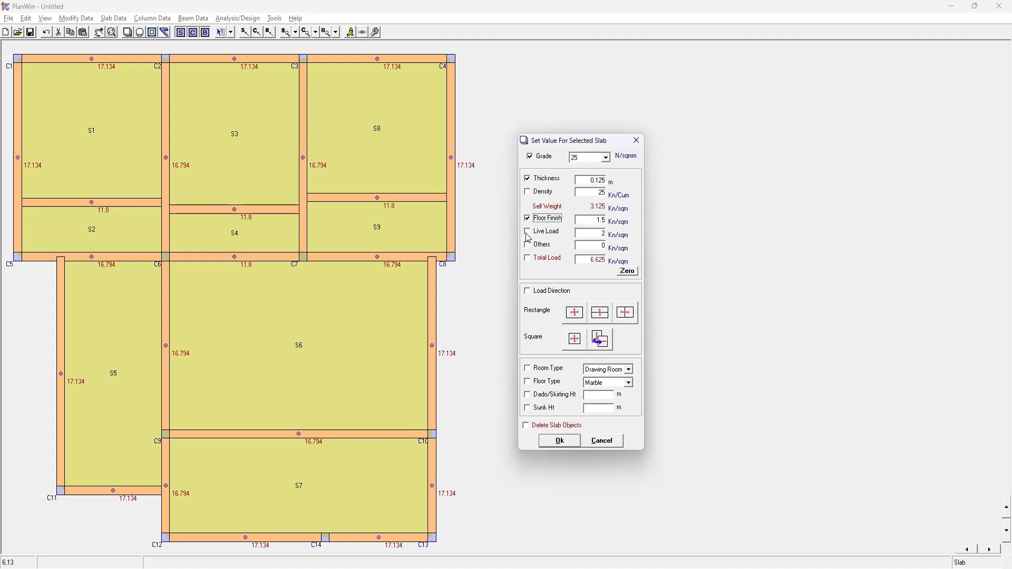
left_click(534, 231)
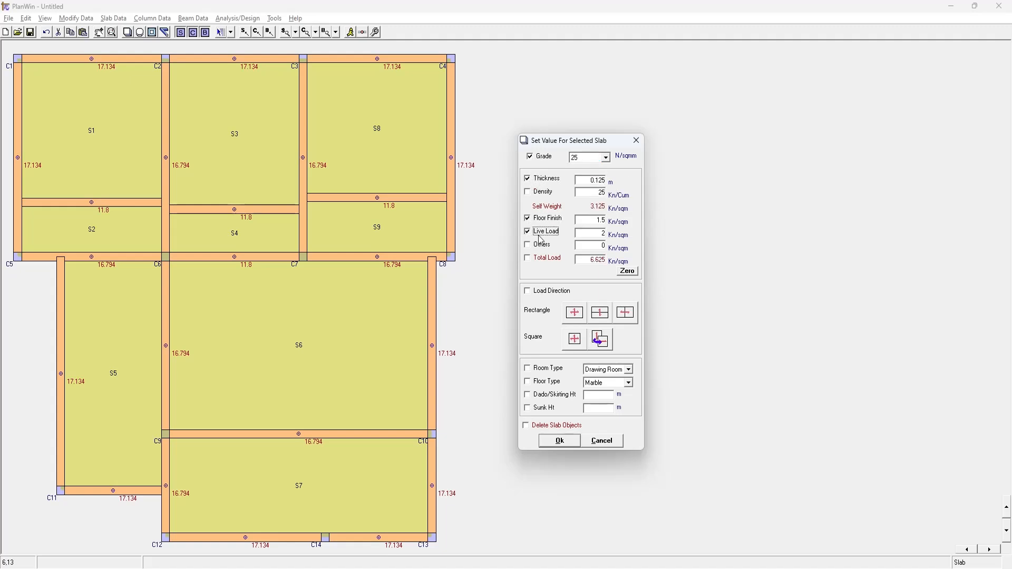
left_click(574, 315)
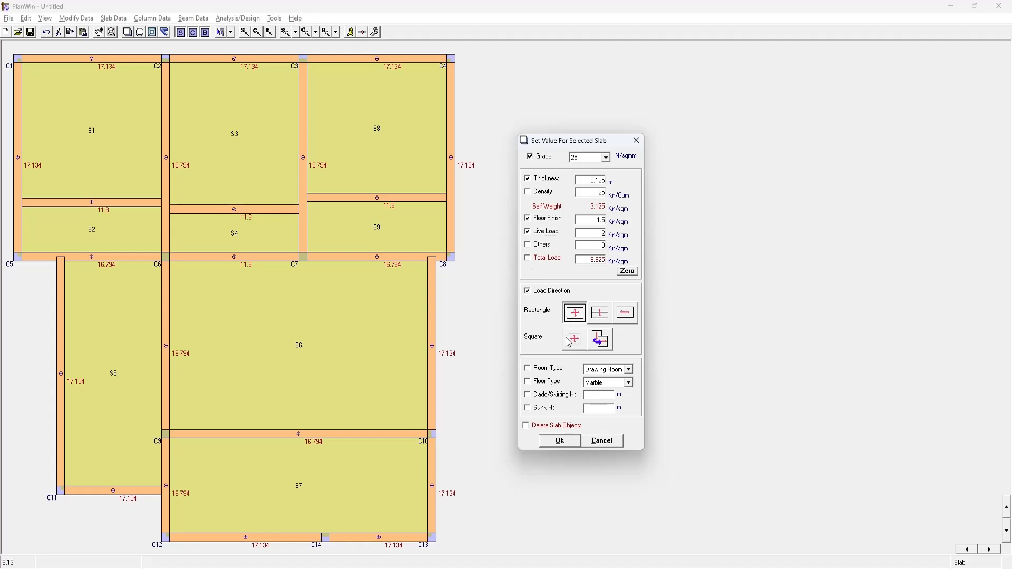
left_click(572, 442)
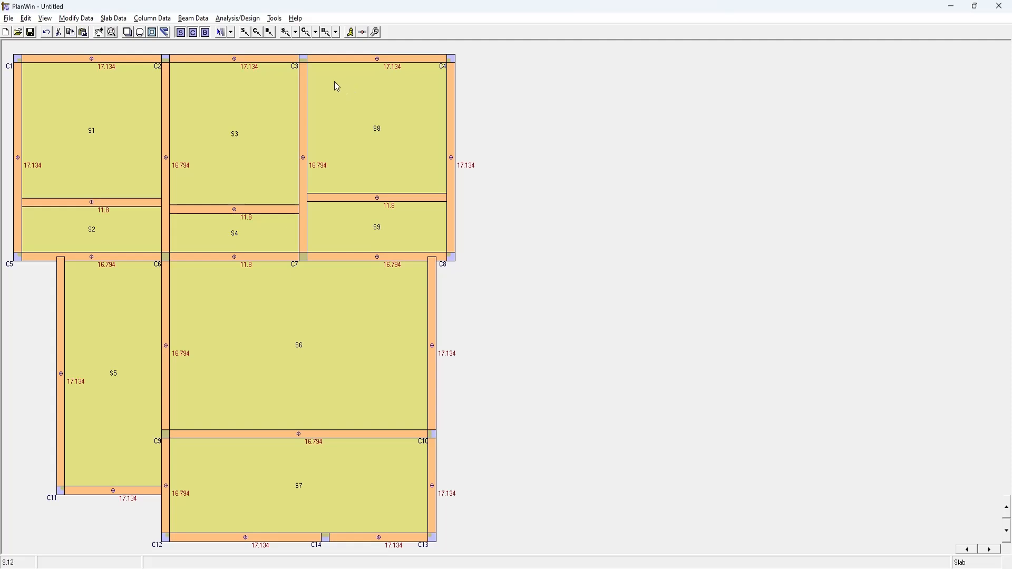
left_click(295, 33)
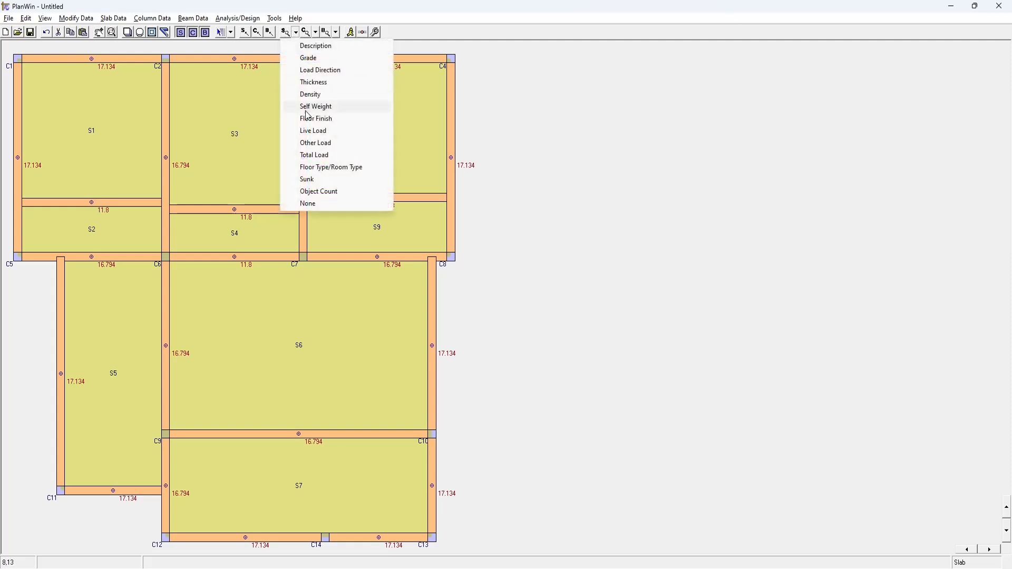
left_click(351, 156)
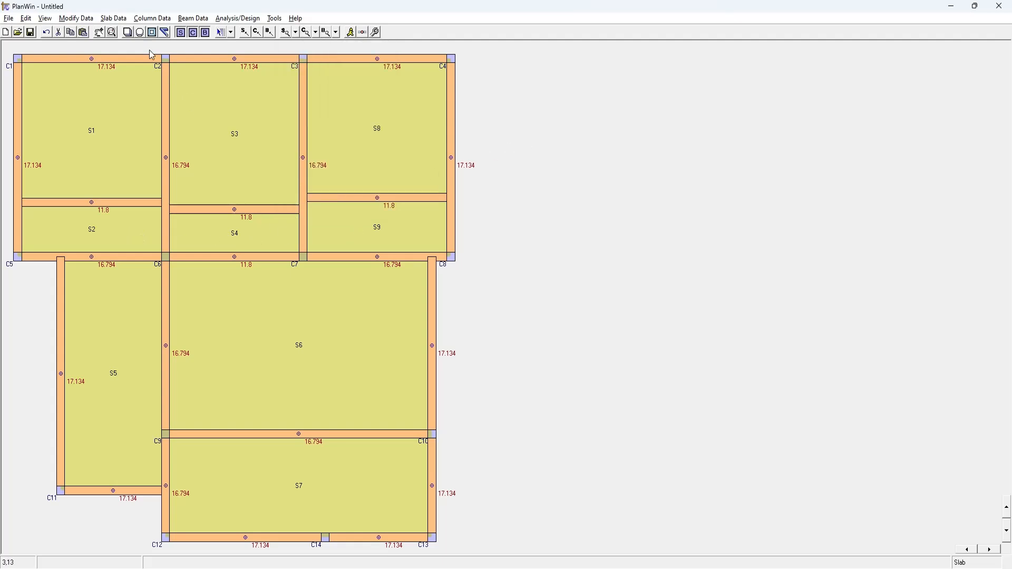
Step: Clear the slab selection and select only the narrow slabs S2, S4 and S9
left_click(113, 19)
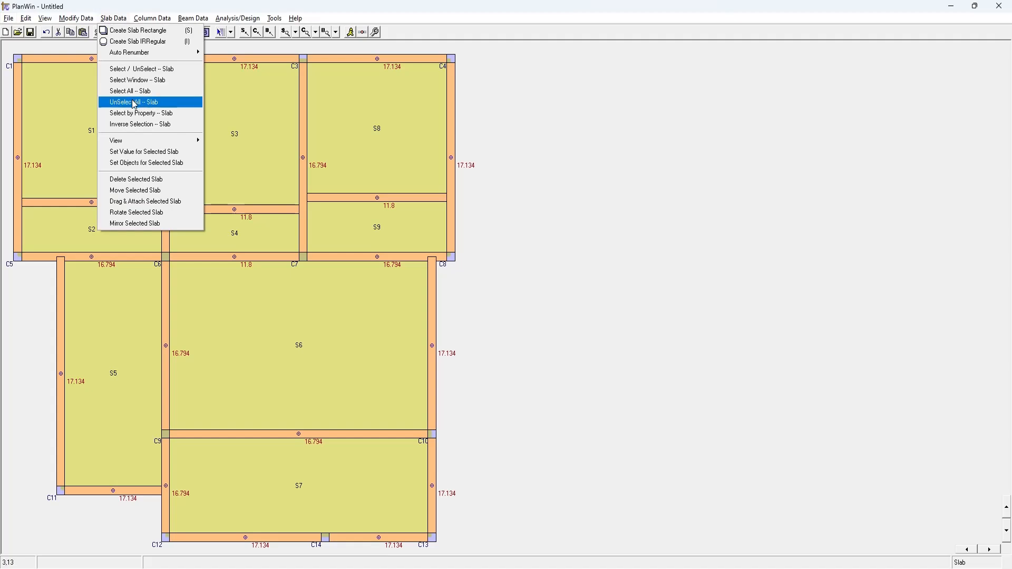
left_click(132, 101)
left_click(114, 19)
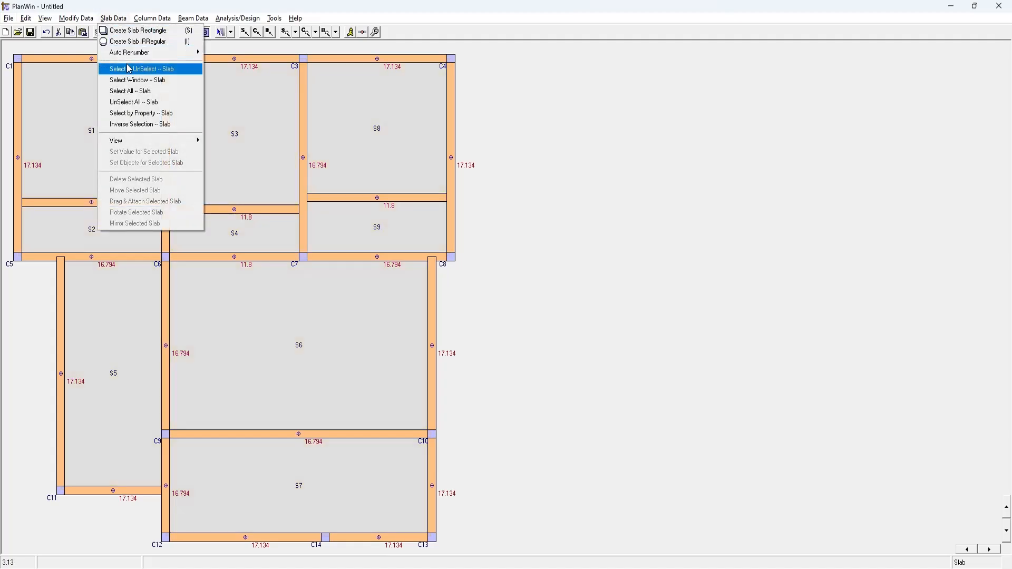
left_click(130, 68)
left_click(116, 220)
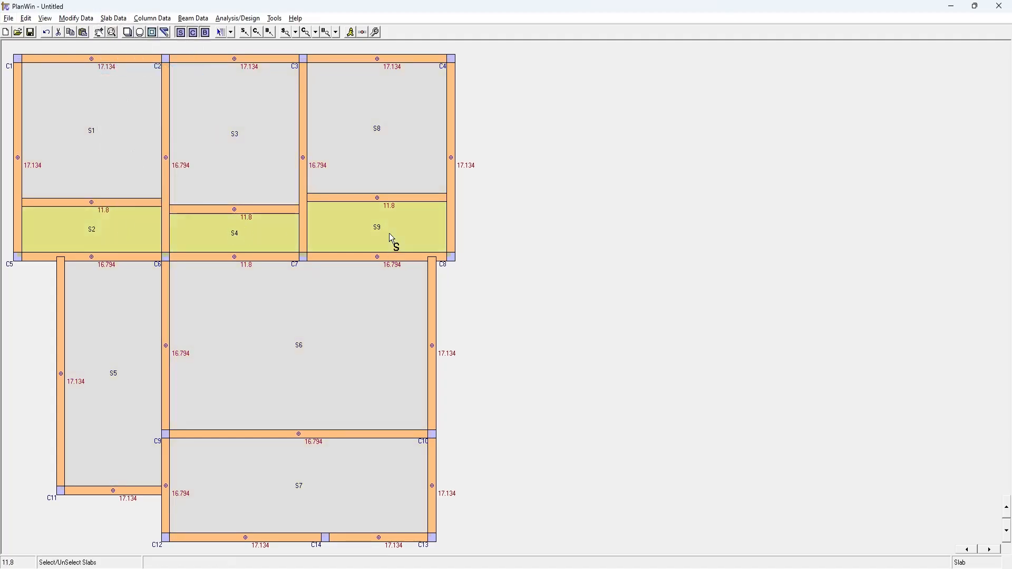
Step: Apply a 0.125 m thickness and the one-way vertical load direction to slabs S2, S4 and S9
left_click(248, 36)
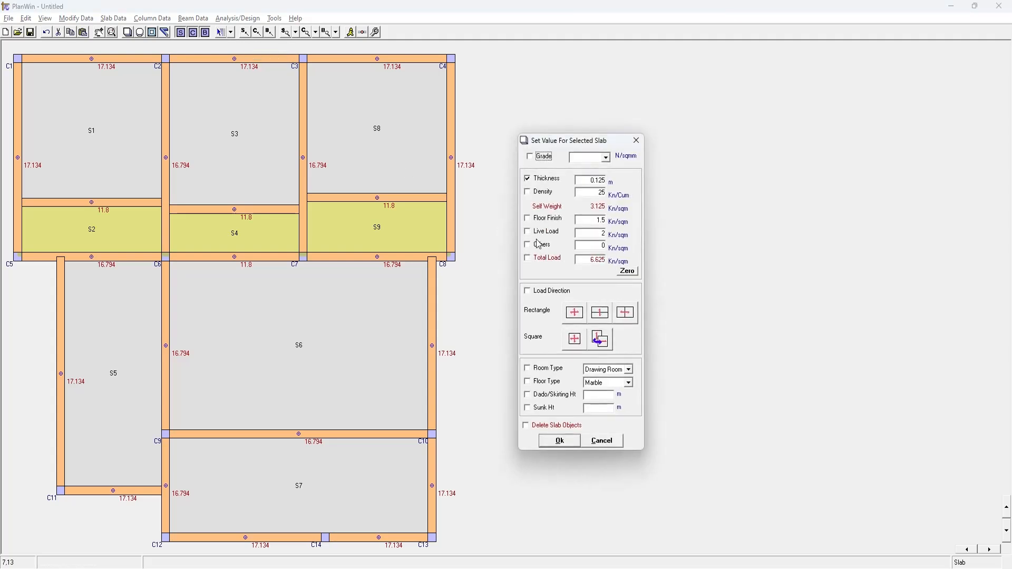
left_click(602, 316)
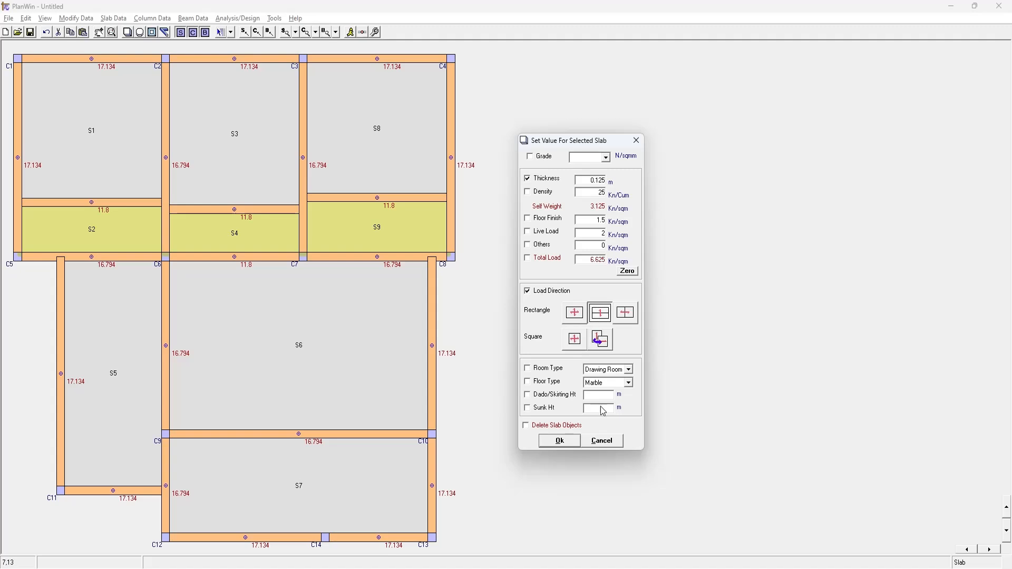
left_click(560, 442)
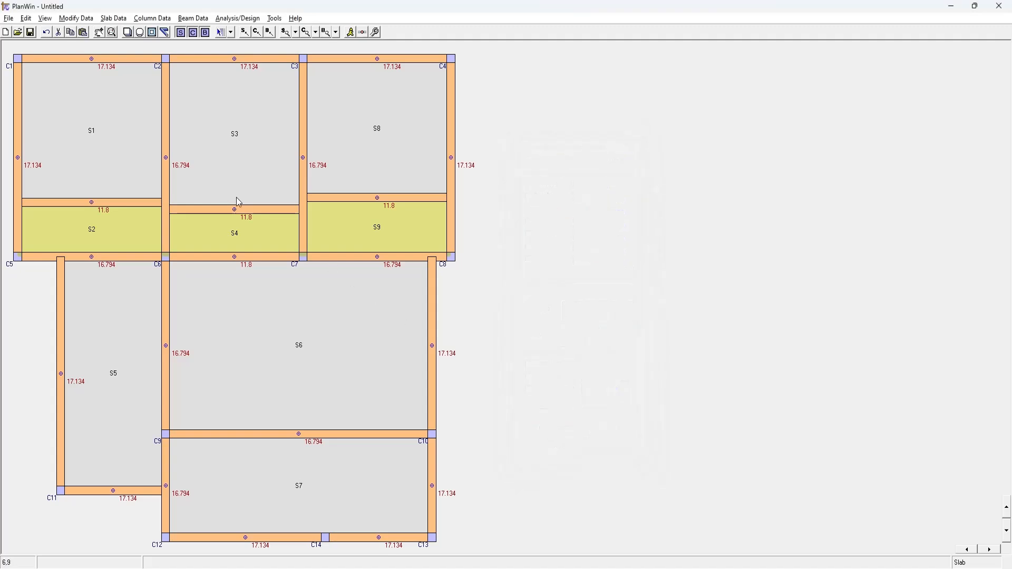
Step: Display the load direction of every slab on the plan
left_click(296, 33)
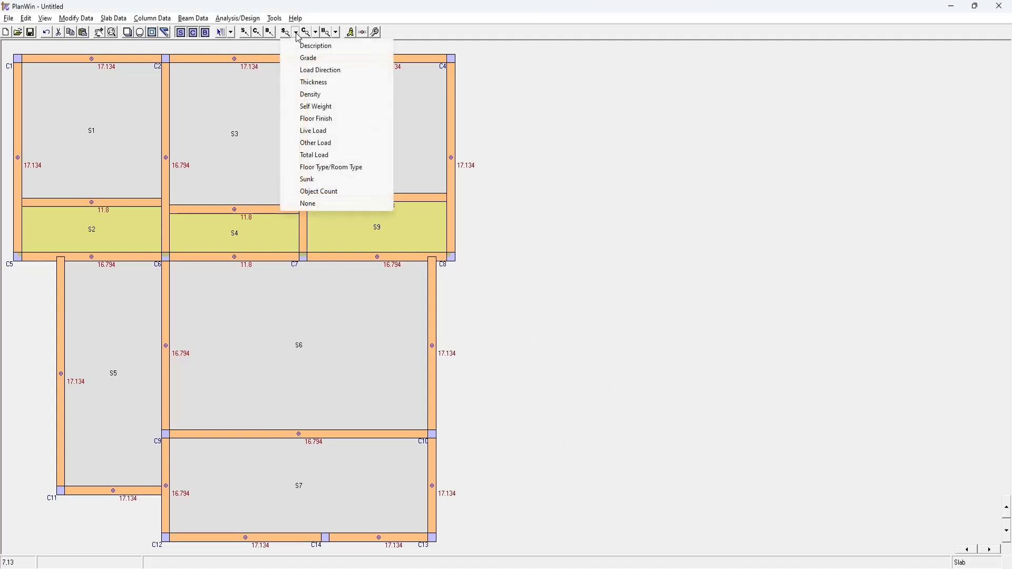
left_click(314, 47)
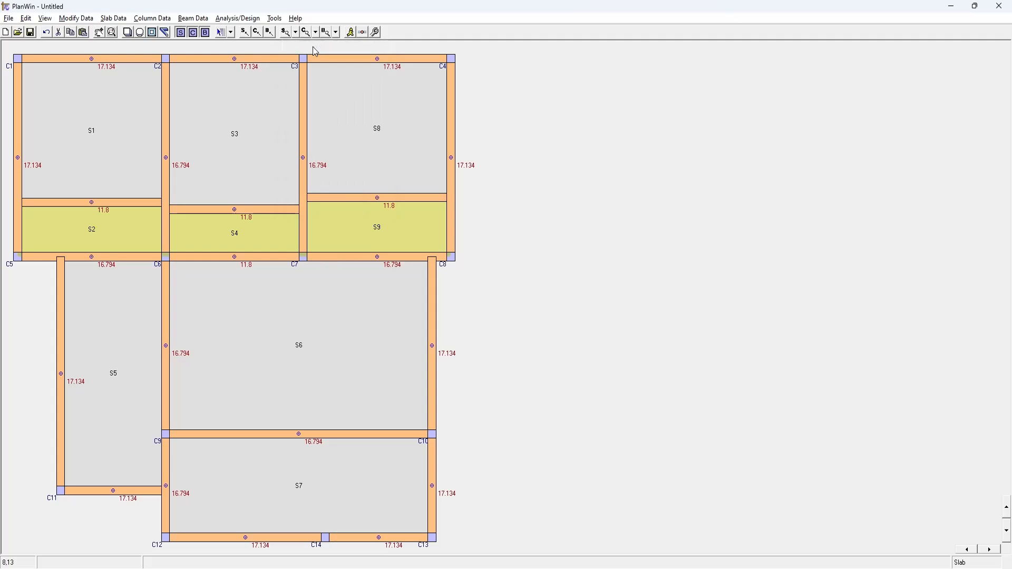
left_click(296, 32)
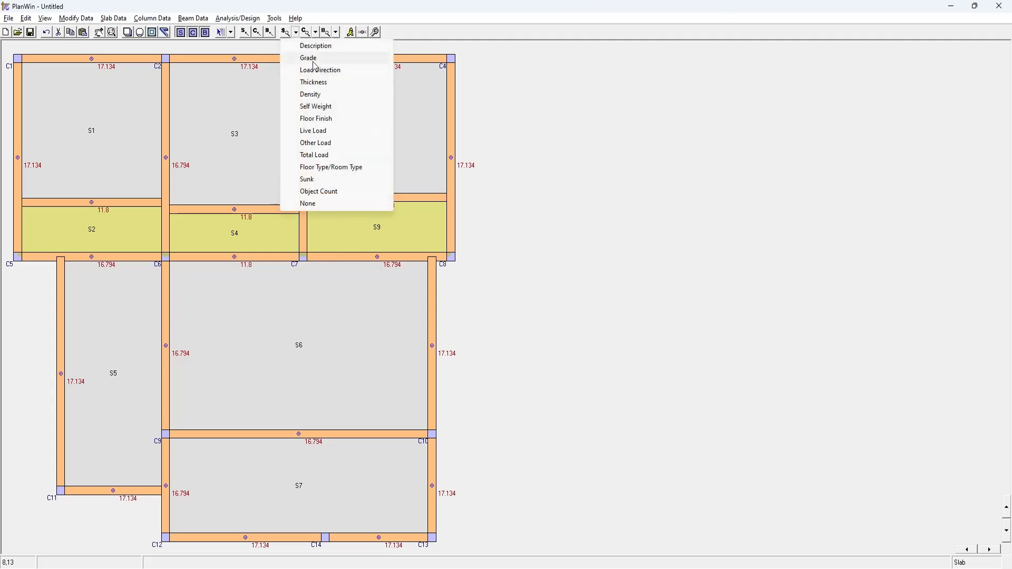
left_click(334, 72)
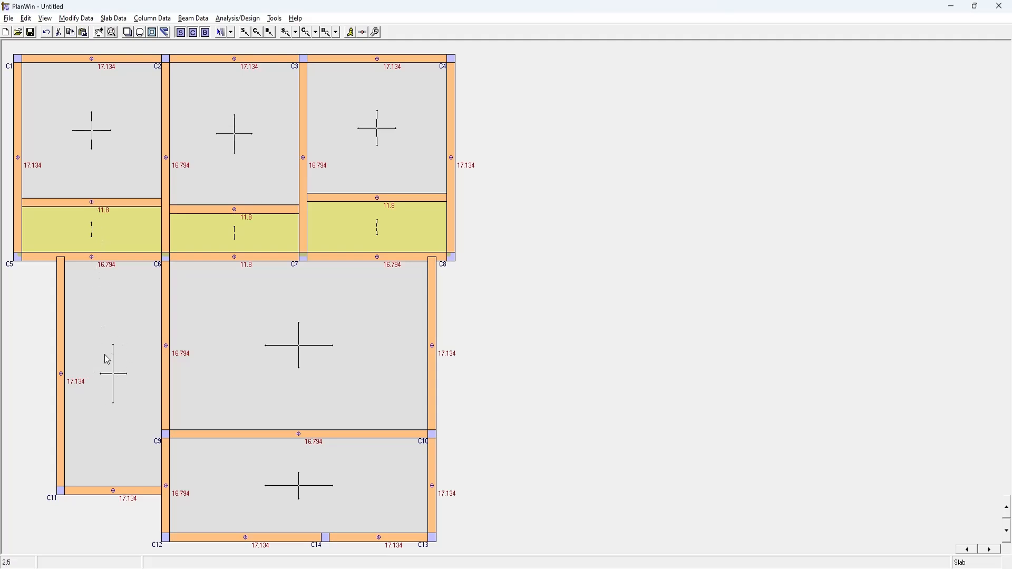
Step: Select only the tall slab between C6 and C11 and apply 0.125 m thickness with the one-way horizontal load direction
left_click(126, 21)
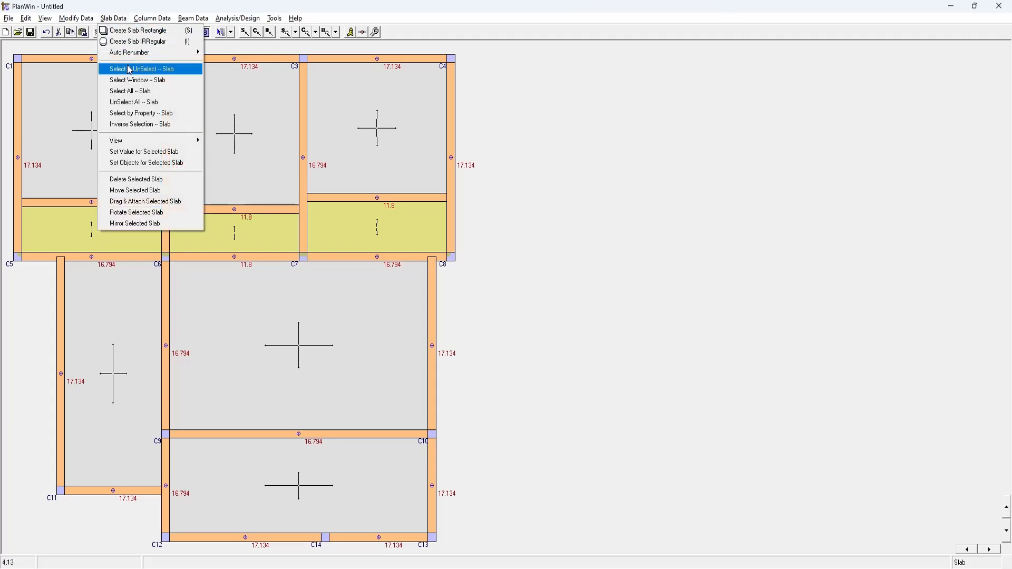
left_click(132, 101)
left_click(122, 19)
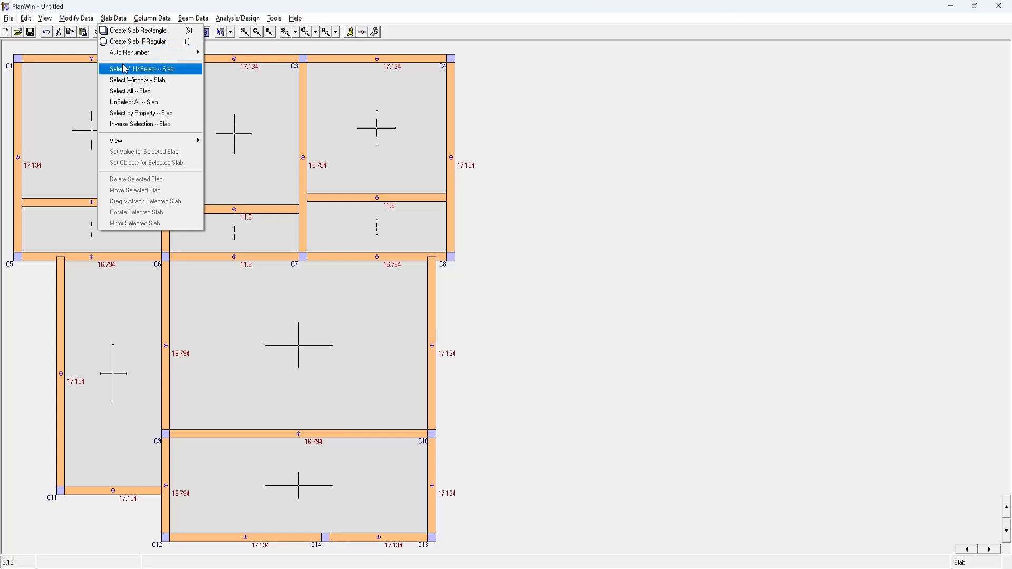
left_click(137, 66)
left_click(116, 305)
left_click(245, 32)
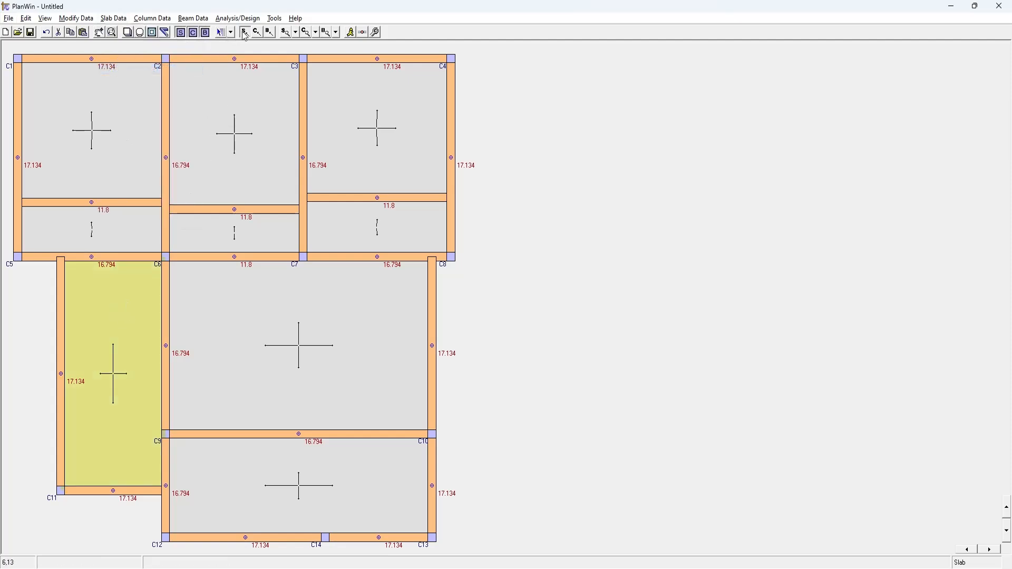
left_click(606, 315)
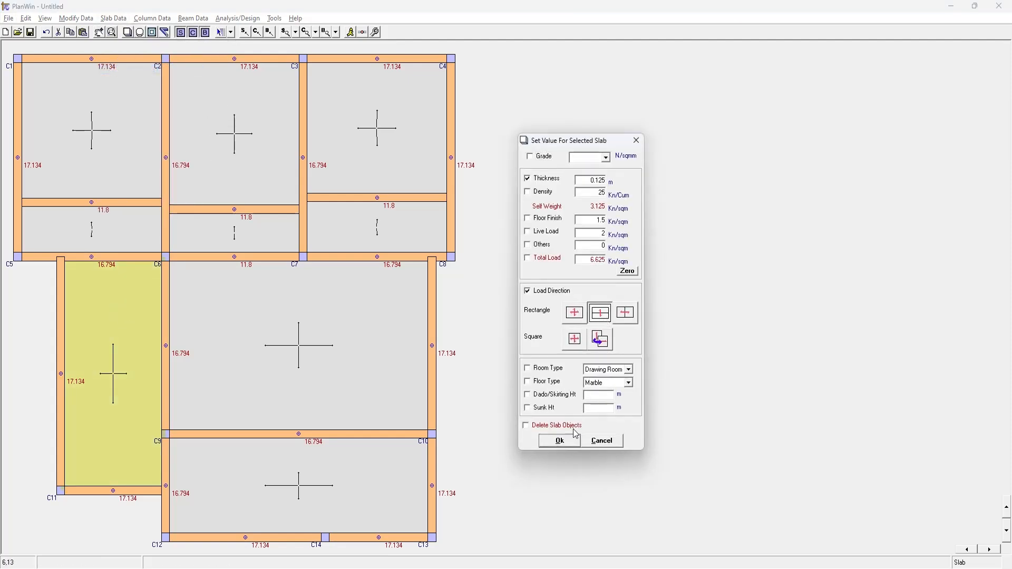
left_click(559, 442)
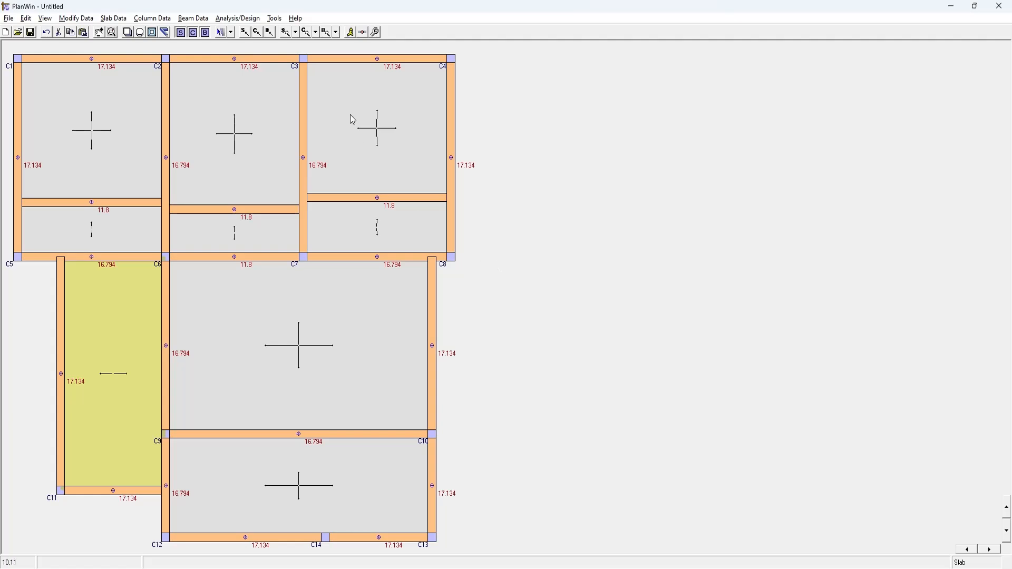
Step: Run the analysis without continuity for the floor and review the analysis summary
left_click(350, 33)
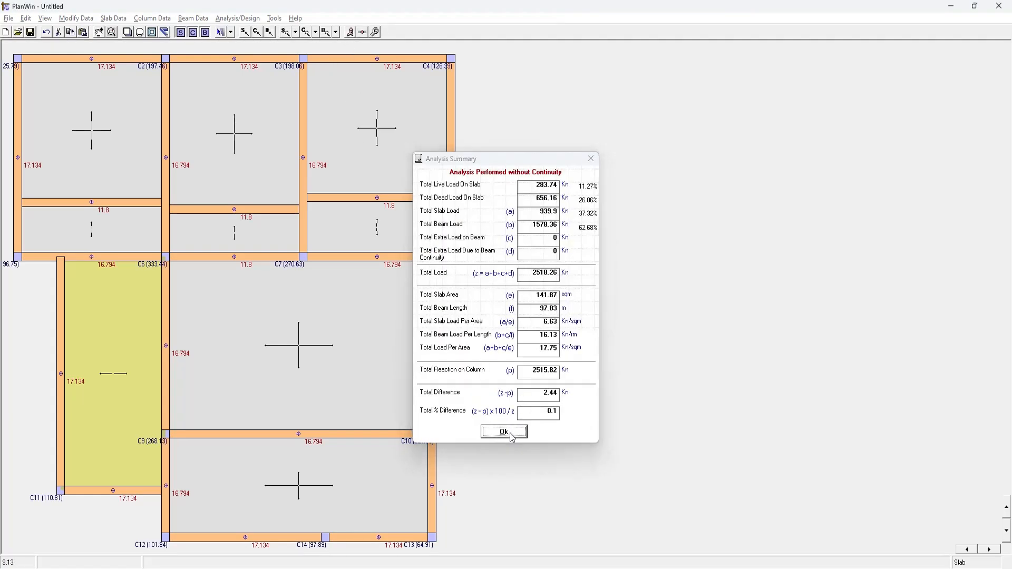
left_click(505, 432)
left_click(351, 33)
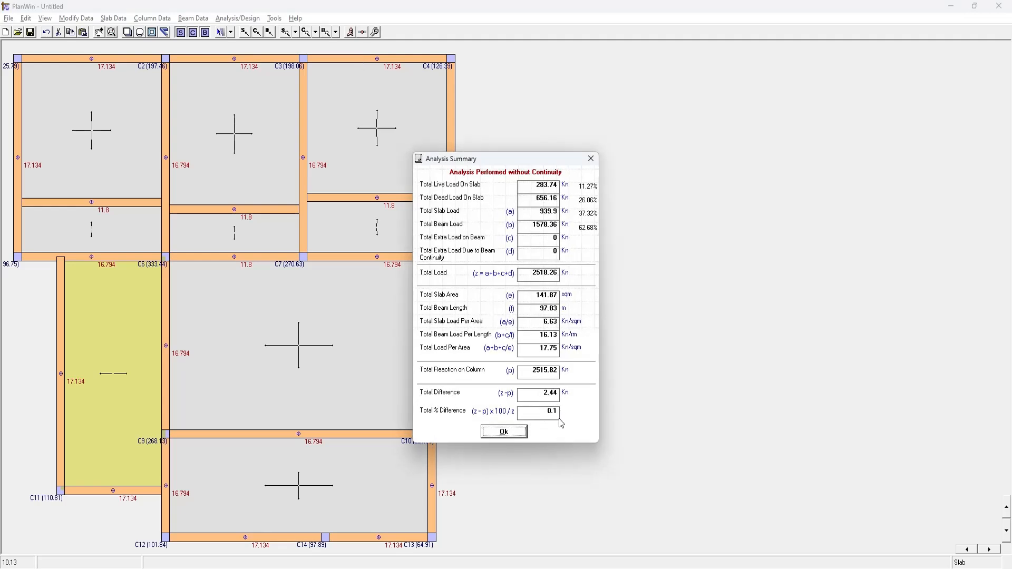
left_click(503, 432)
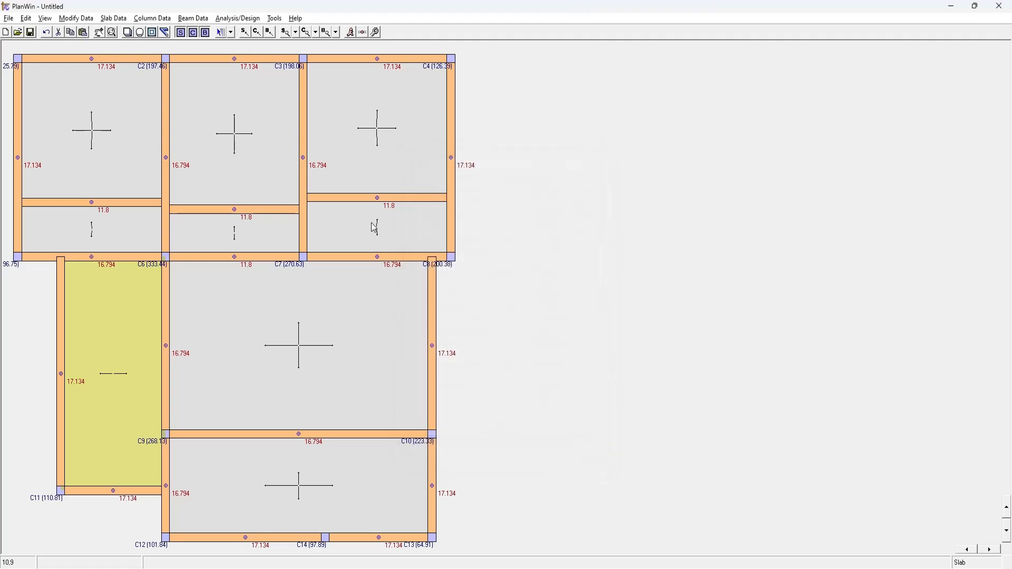
left_click(236, 18)
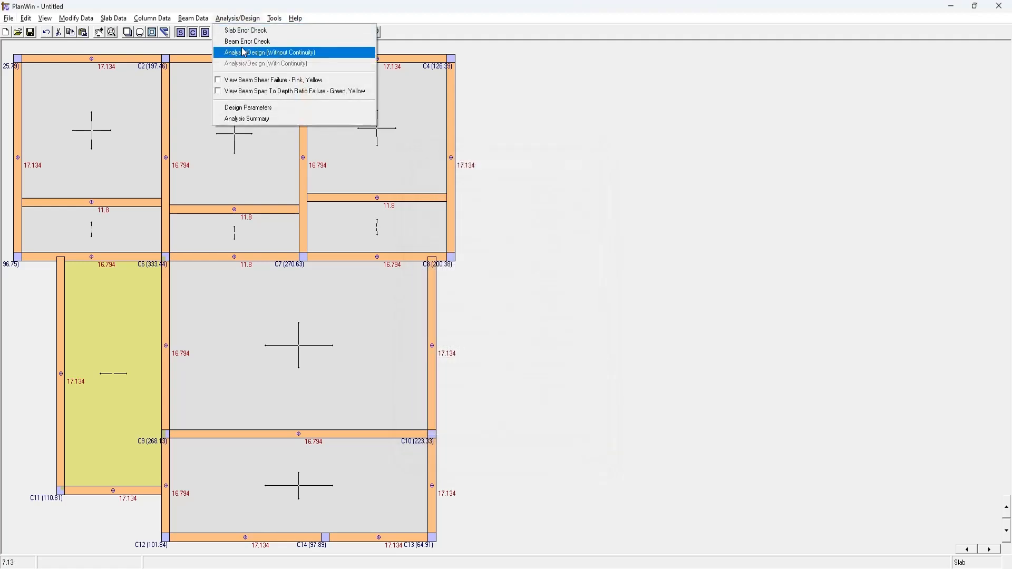
left_click(244, 53)
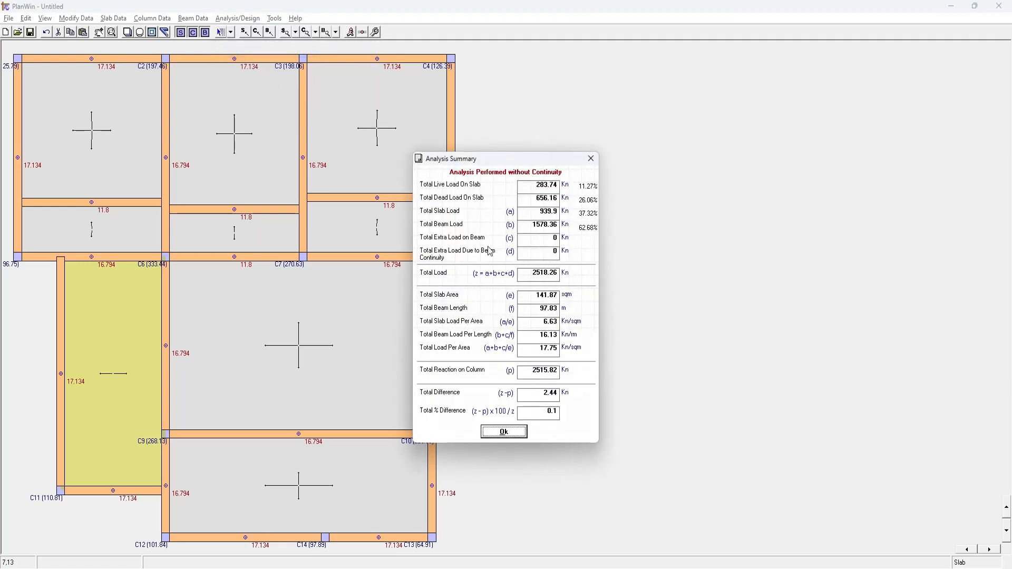
left_click(504, 431)
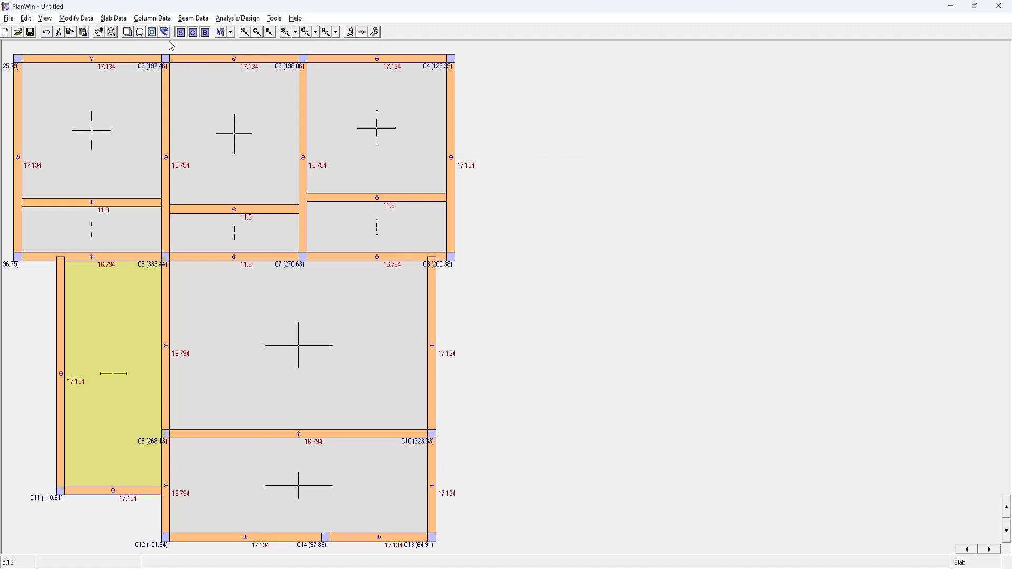
Step: Clear the slab selection and run the slab error check
left_click(113, 18)
left_click(129, 102)
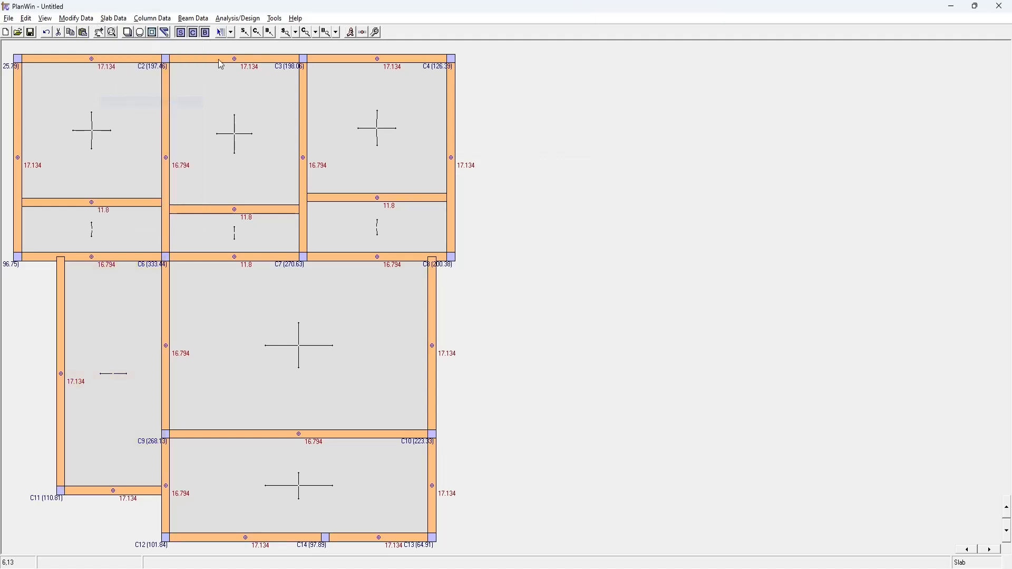
left_click(238, 19)
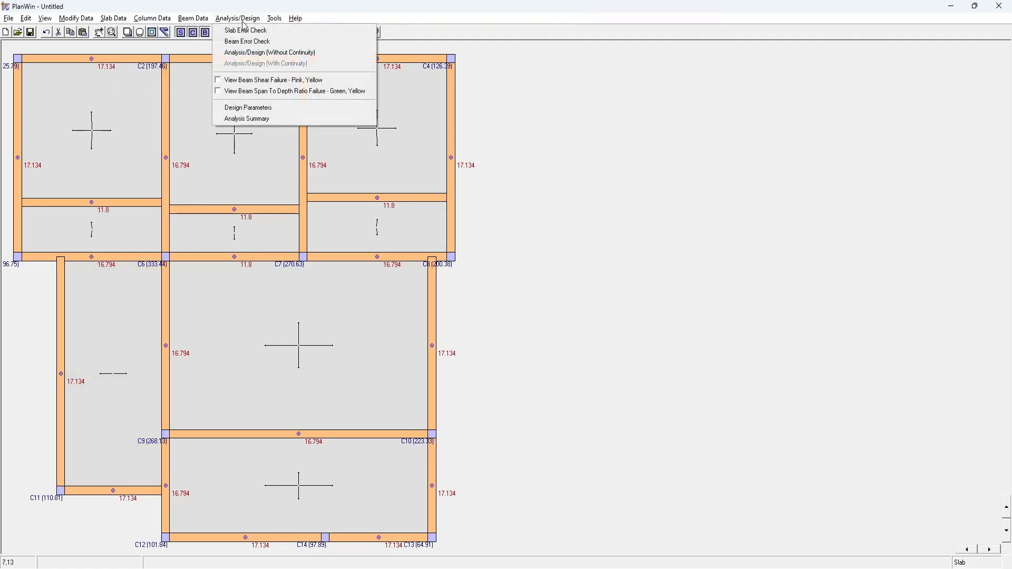
left_click(246, 31)
left_click(245, 19)
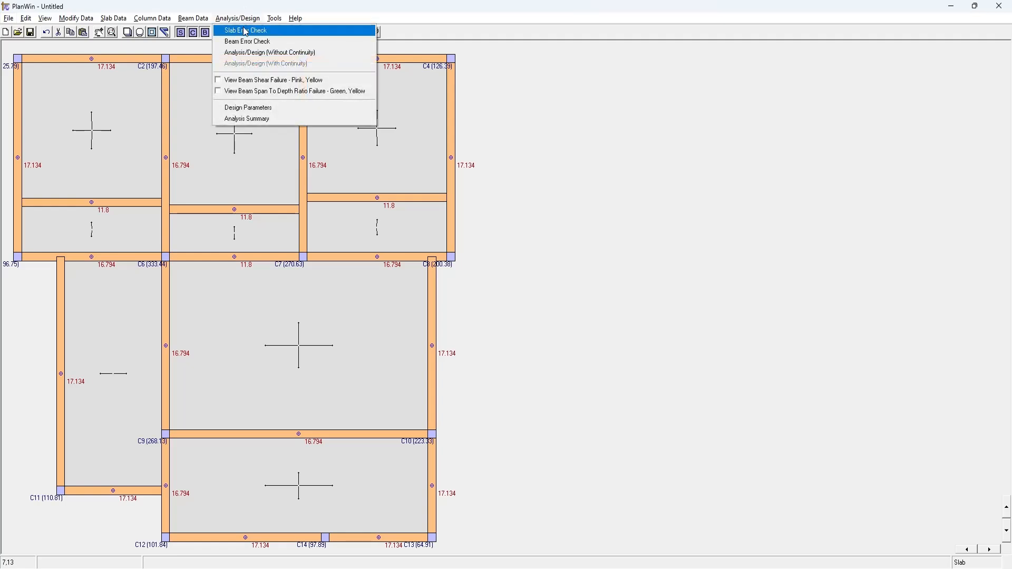
left_click(245, 32)
Step: Auto-mark the continuous beams in the Continuous Beam module and calculate their bending moments
left_click(238, 18)
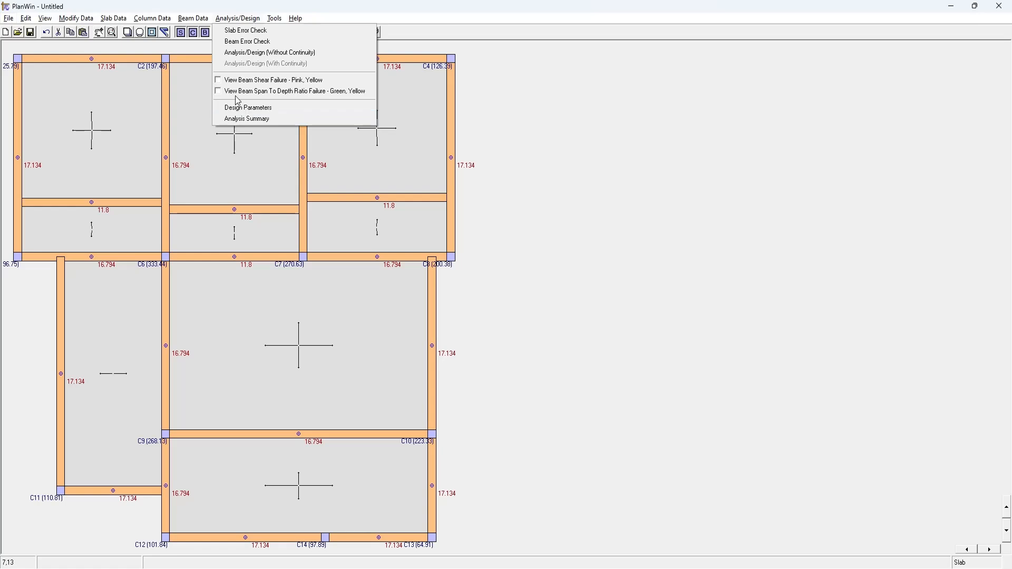
mouse_move(194, 20)
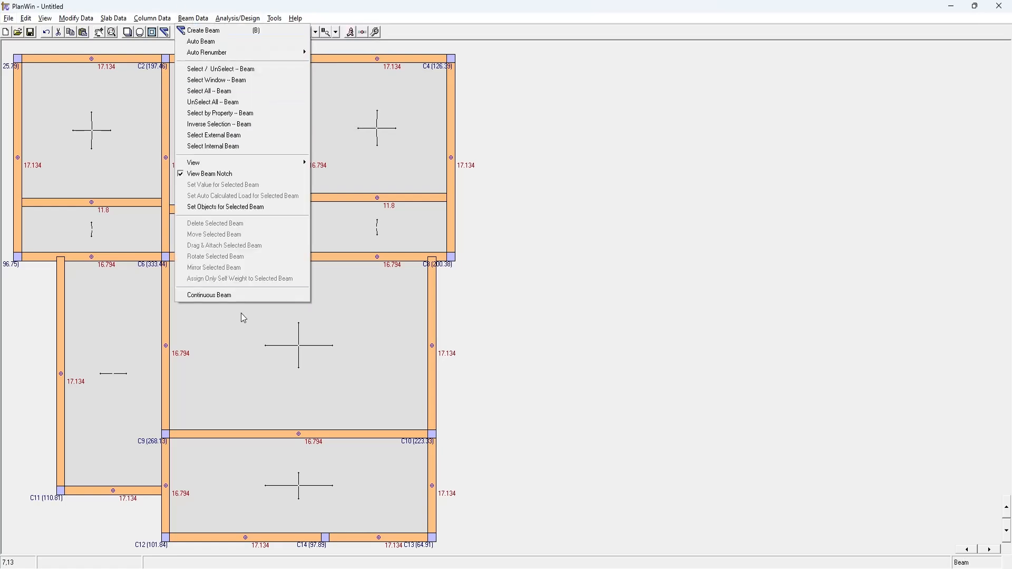
left_click(239, 294)
left_click(30, 18)
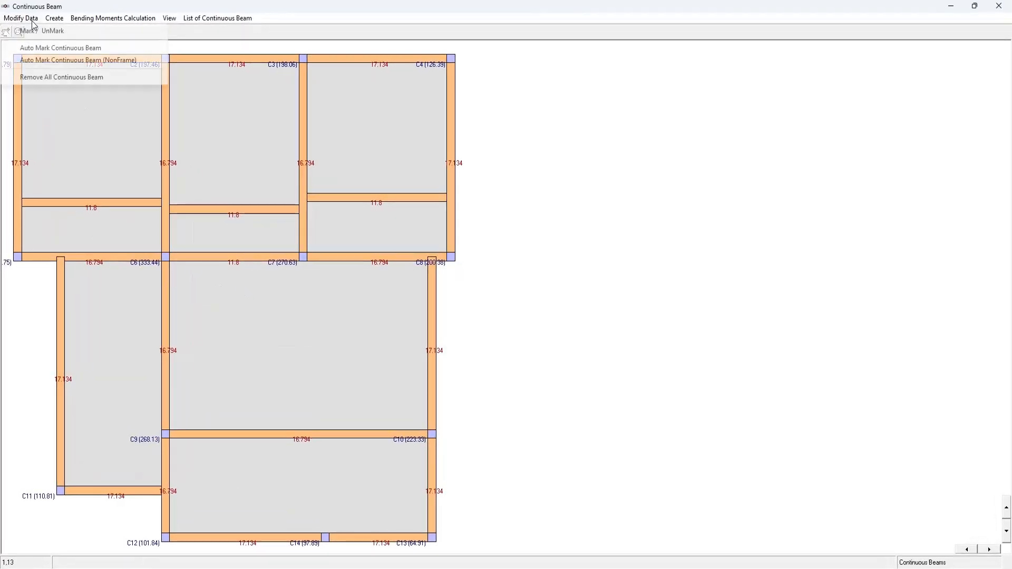
left_click(71, 48)
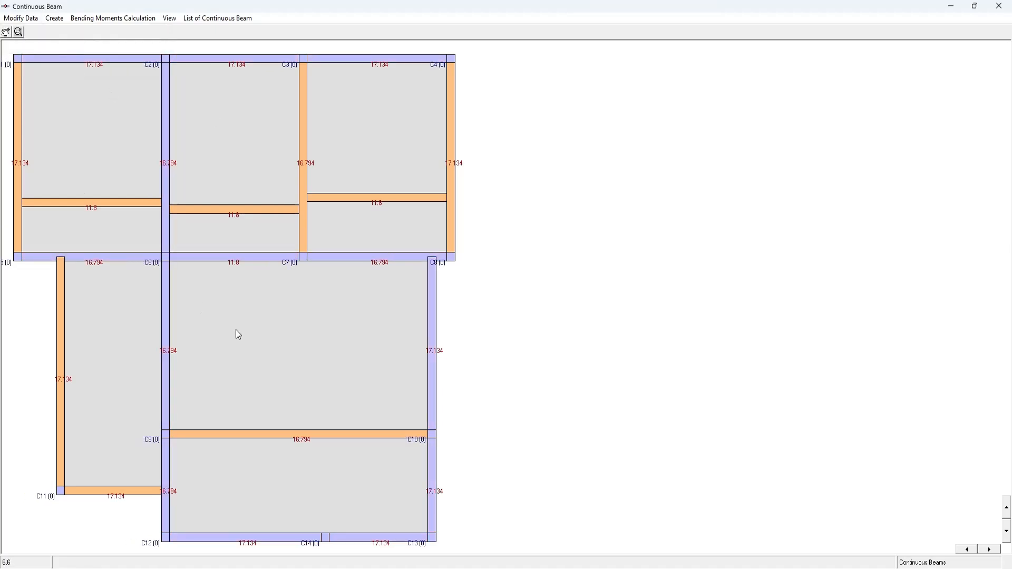
left_click(117, 19)
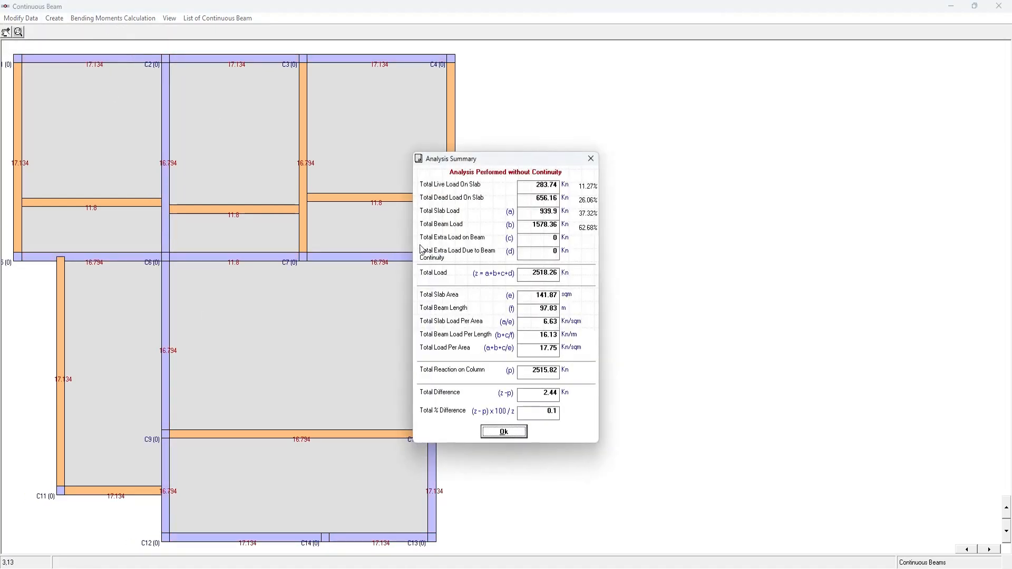
left_click(503, 432)
Step: Examine the bending moment and shear force diagrams of the continuous beam running from C1 to C4
left_click(232, 59)
right_click(232, 60)
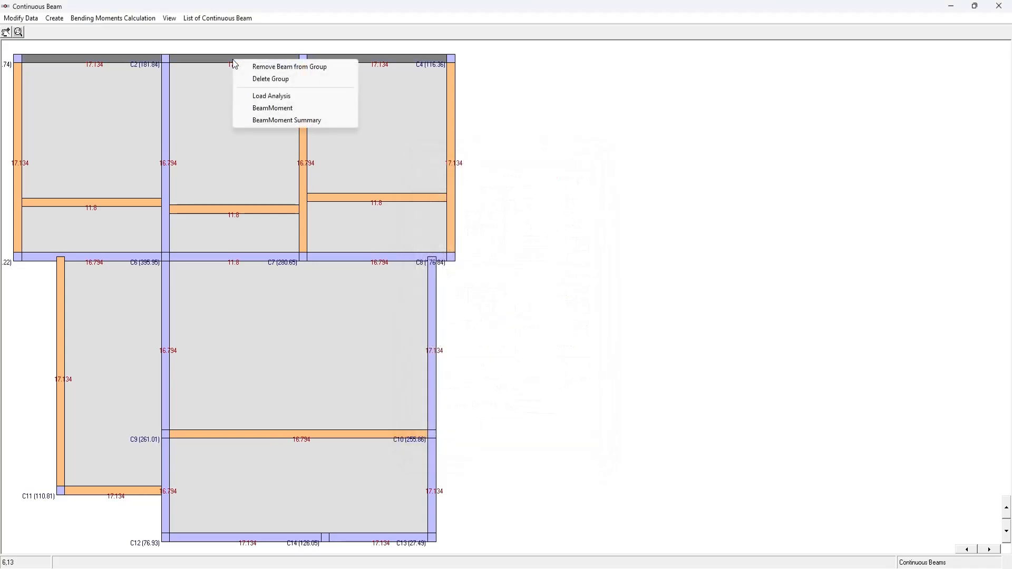
left_click(270, 108)
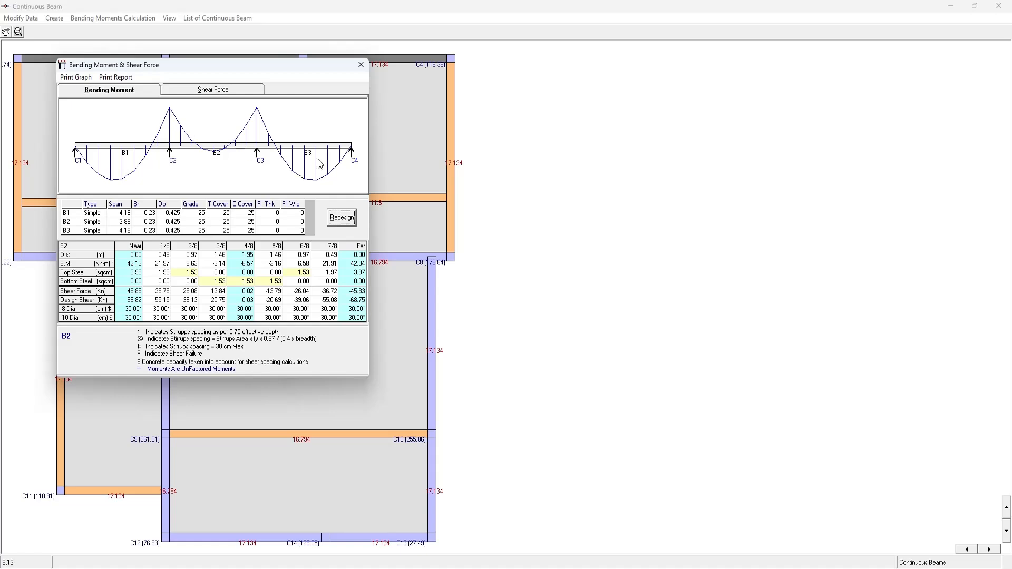
left_click(239, 90)
left_click(145, 91)
left_click(360, 65)
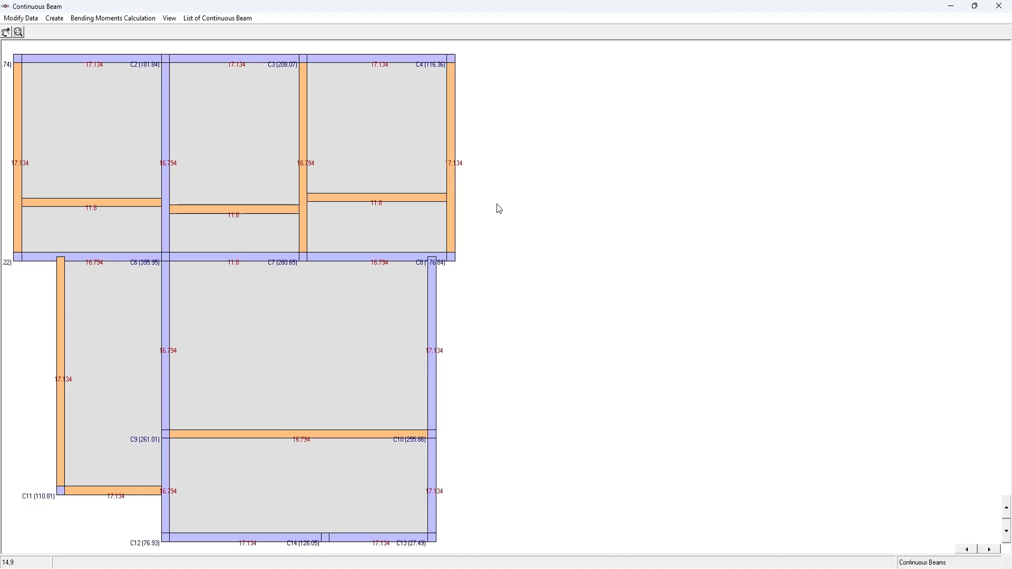
Step: Show only the load at each column on the continuous beam plan and return to the main floor plan
left_click(23, 18)
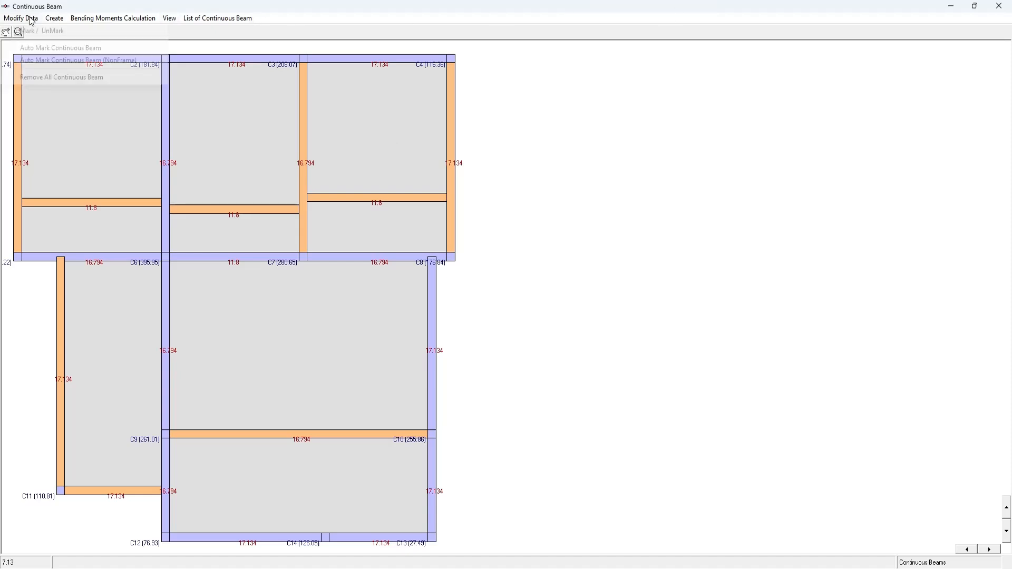
left_click(169, 18)
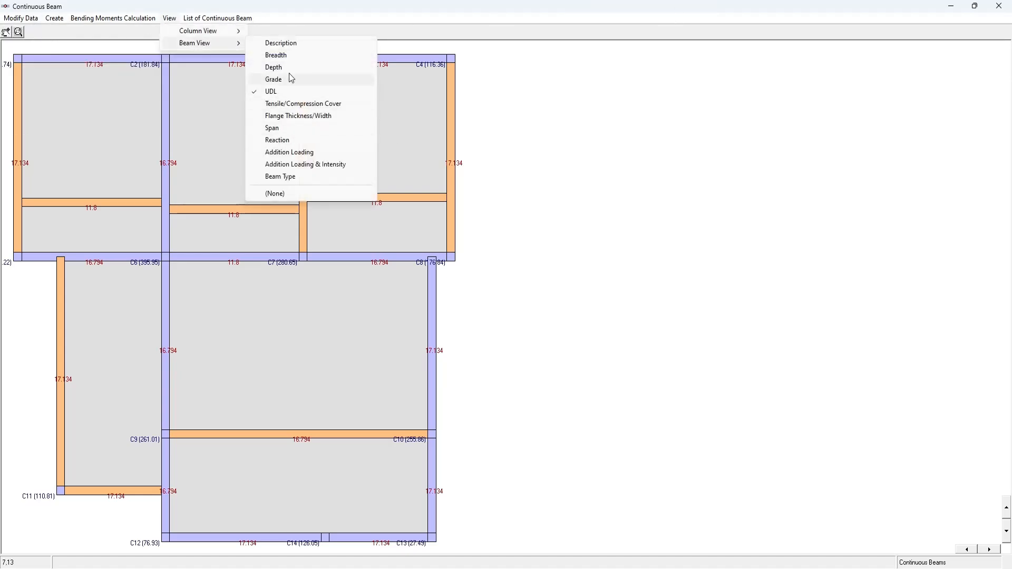
mouse_move(222, 31)
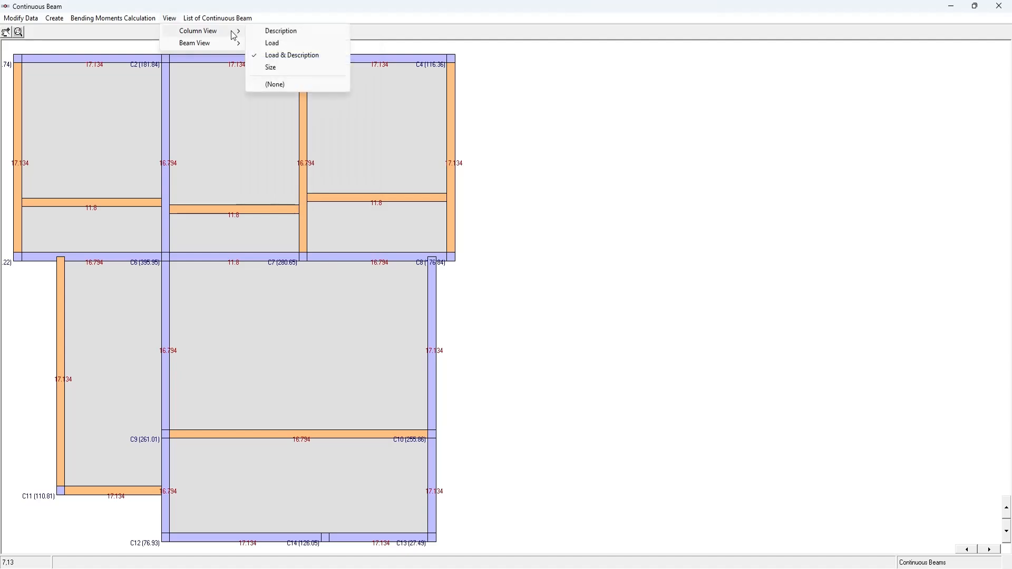
left_click(282, 41)
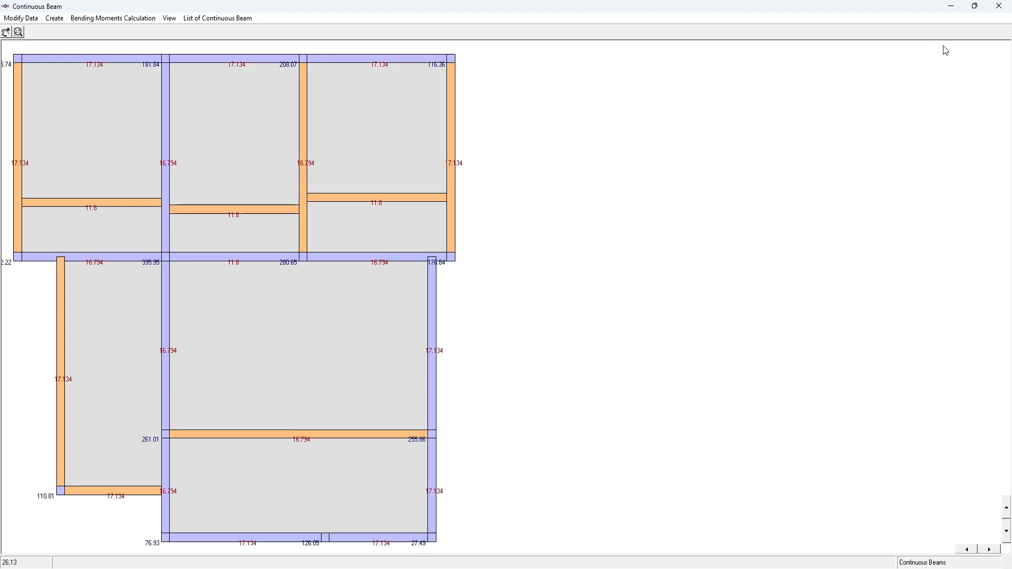
left_click(999, 5)
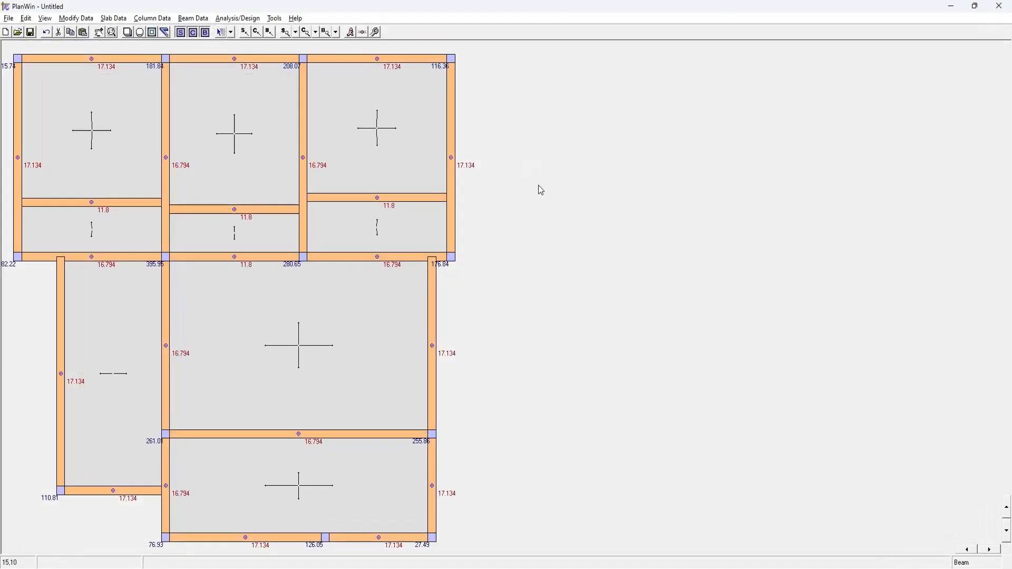
Step: Save the plan as GF SLAB in New folder on the Desktop
key("ctrl+s")
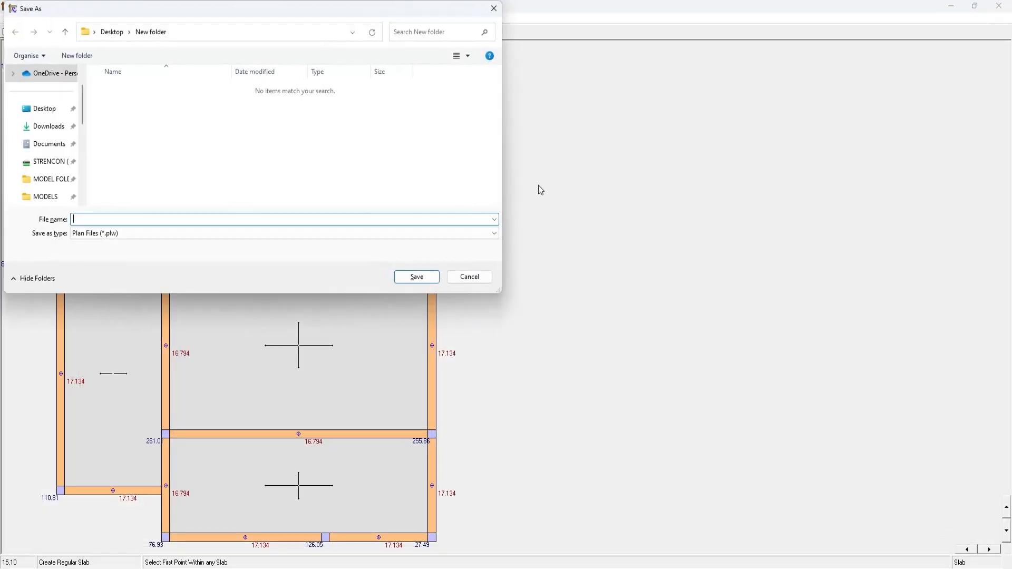
left_click(313, 234)
left_click(313, 233)
left_click(319, 219)
key("Return")
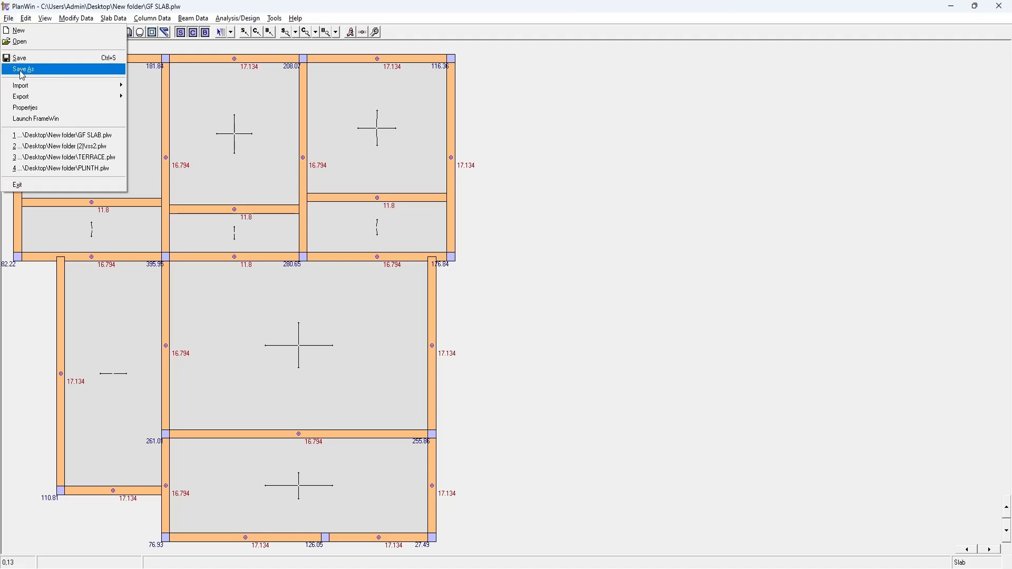
Step: Save a copy of the plan as TERRACE in the same folder
left_click(19, 69)
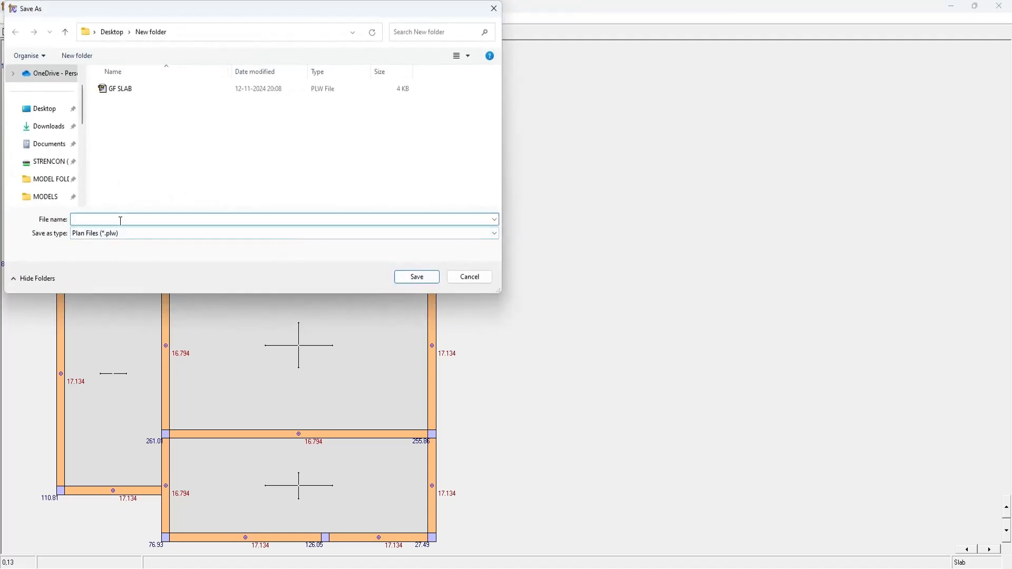
type("TERRACE")
left_click(416, 278)
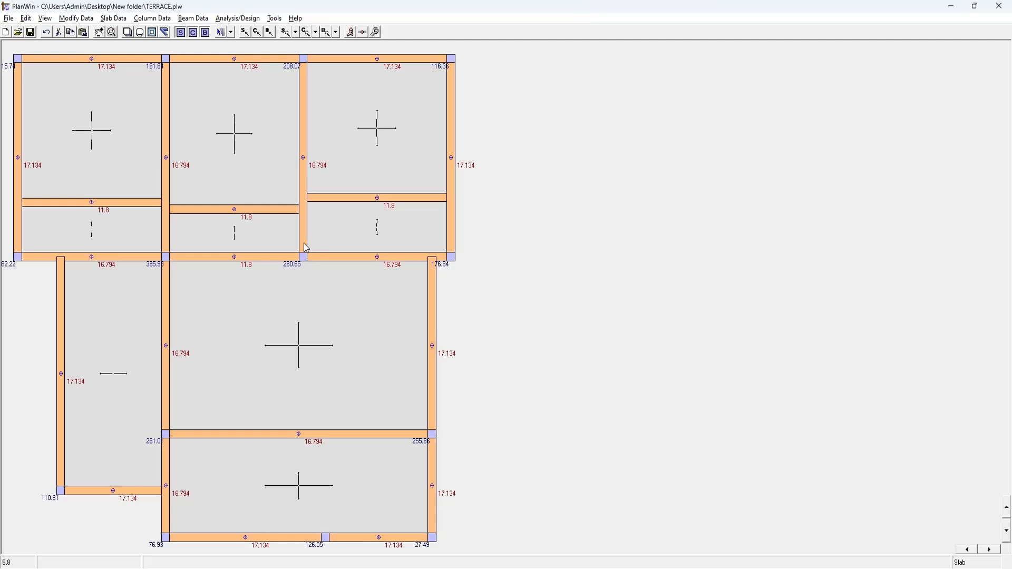
Step: Select all slabs and set their floor finish to 2.5 and live load to 1.5 Kn/sqm, keeping the 0.125 m thickness
left_click(114, 18)
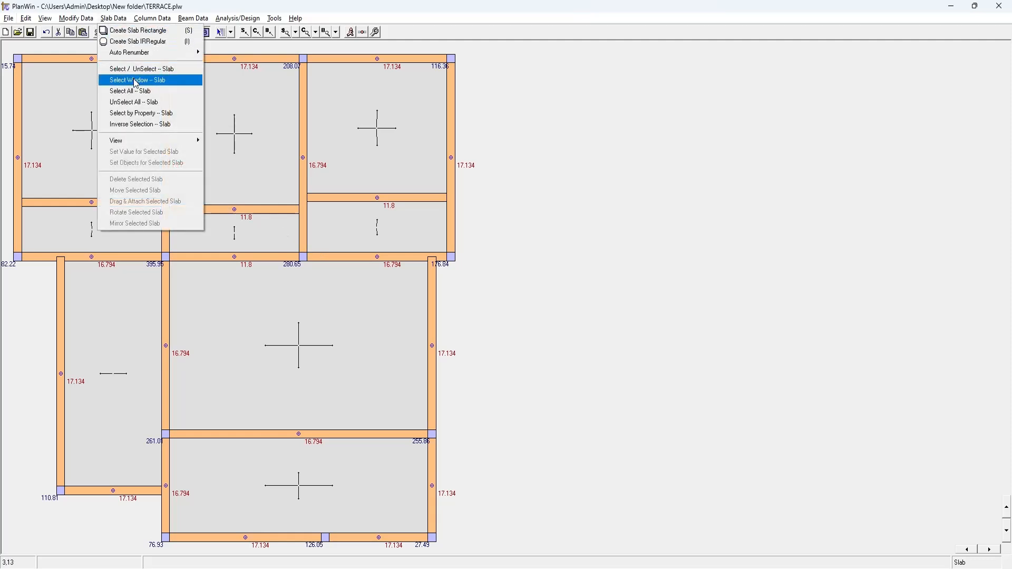
left_click(137, 93)
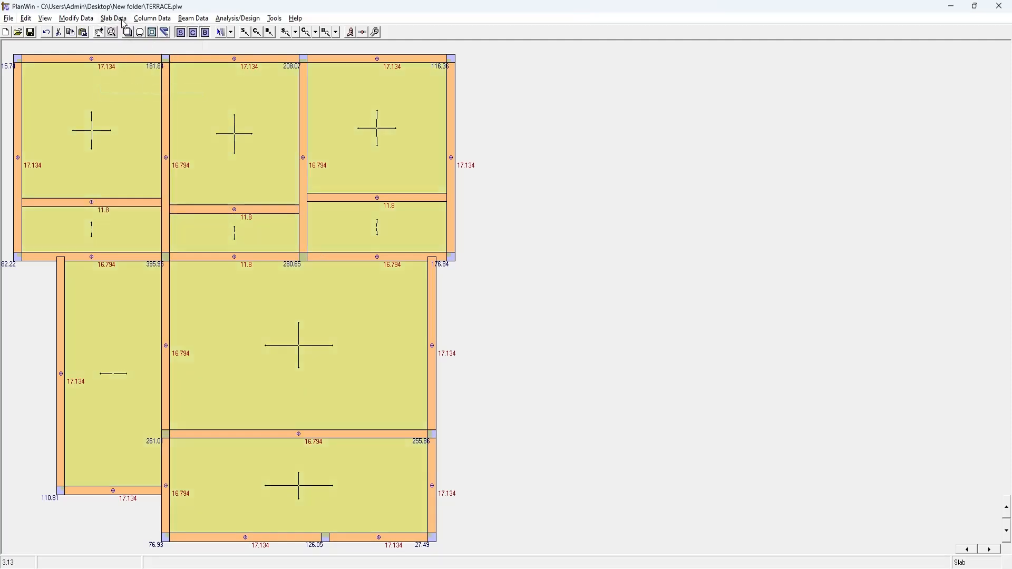
left_click(246, 32)
left_click(527, 218)
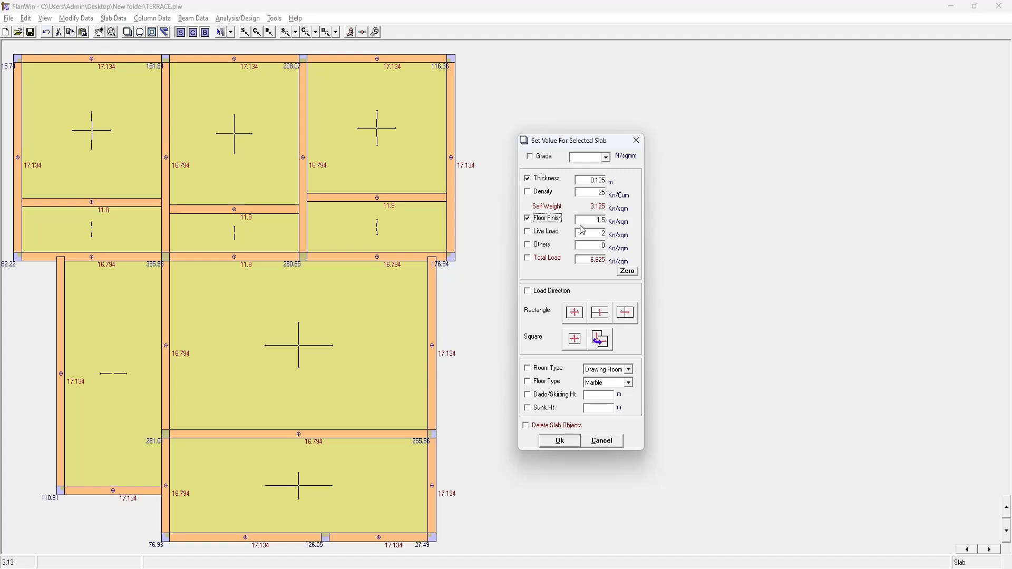
key("Tab")
type("2.5")
left_click(528, 231)
key("Tab")
type("1.5")
left_click(554, 444)
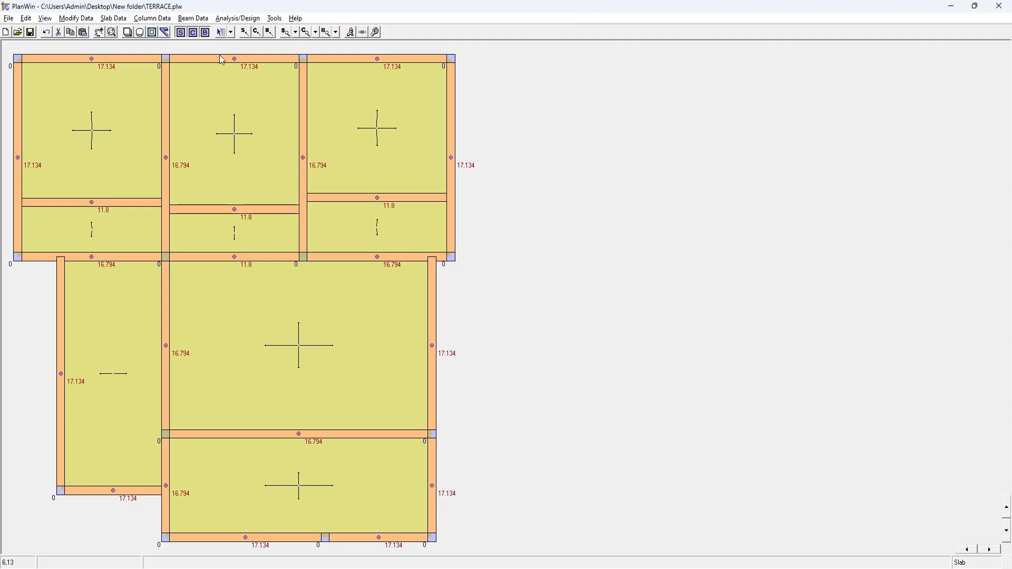
Step: Unselect all slabs, select the external beams and set their UDL with a free standing wall 1.0 m high and 0.23 m thick
left_click(113, 19)
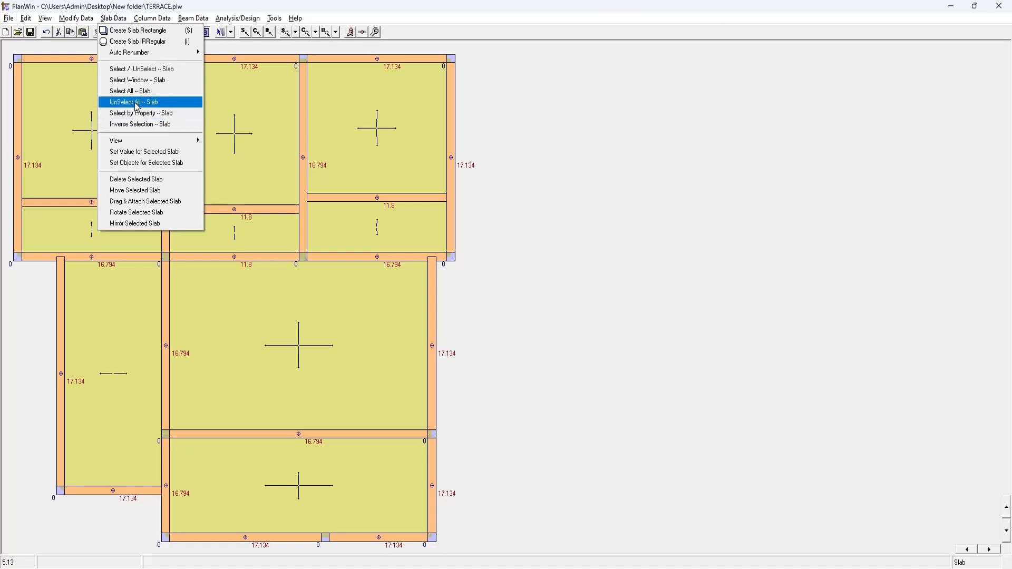
left_click(138, 100)
left_click(188, 20)
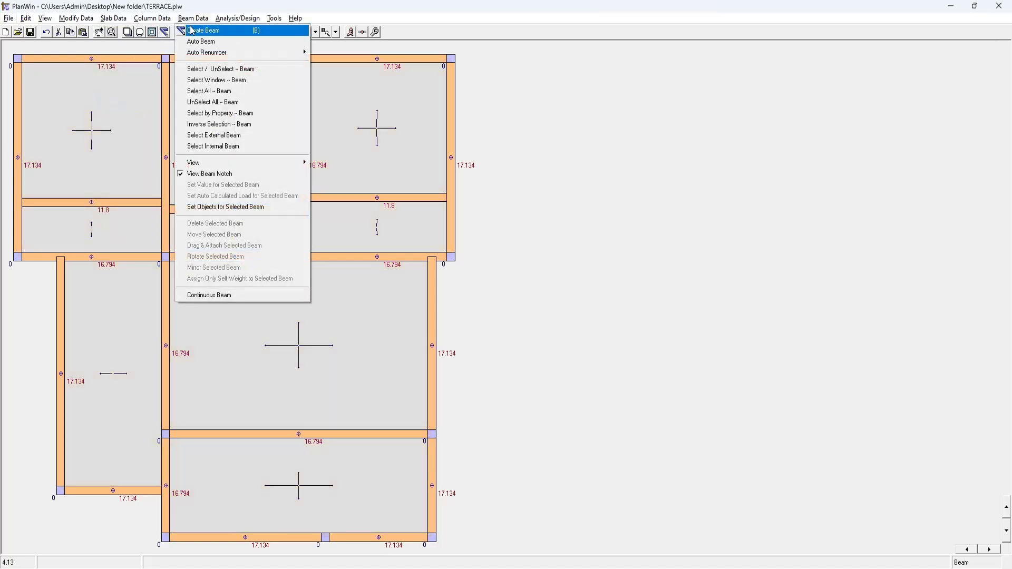
left_click(220, 135)
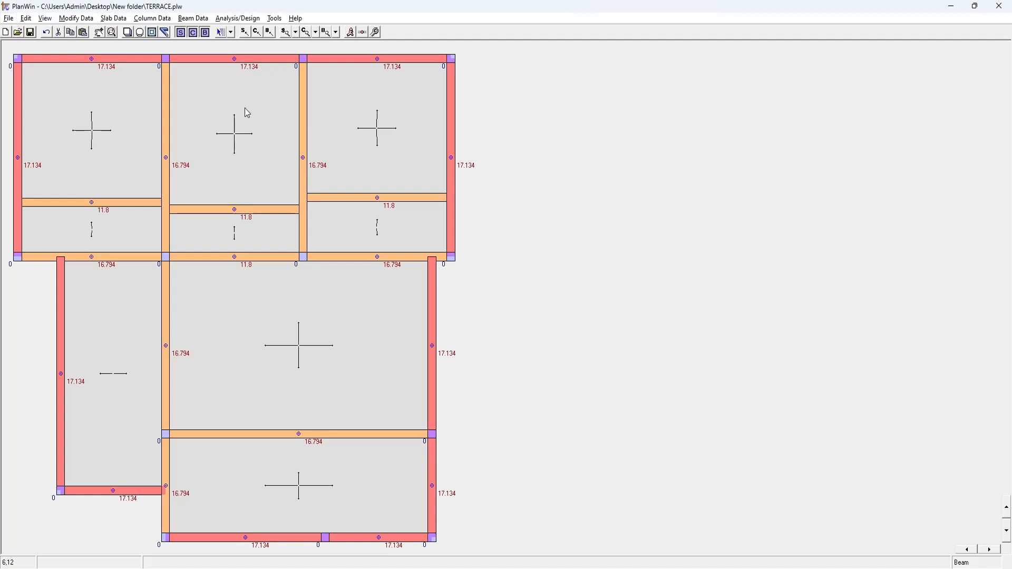
left_click(269, 33)
left_click(563, 175)
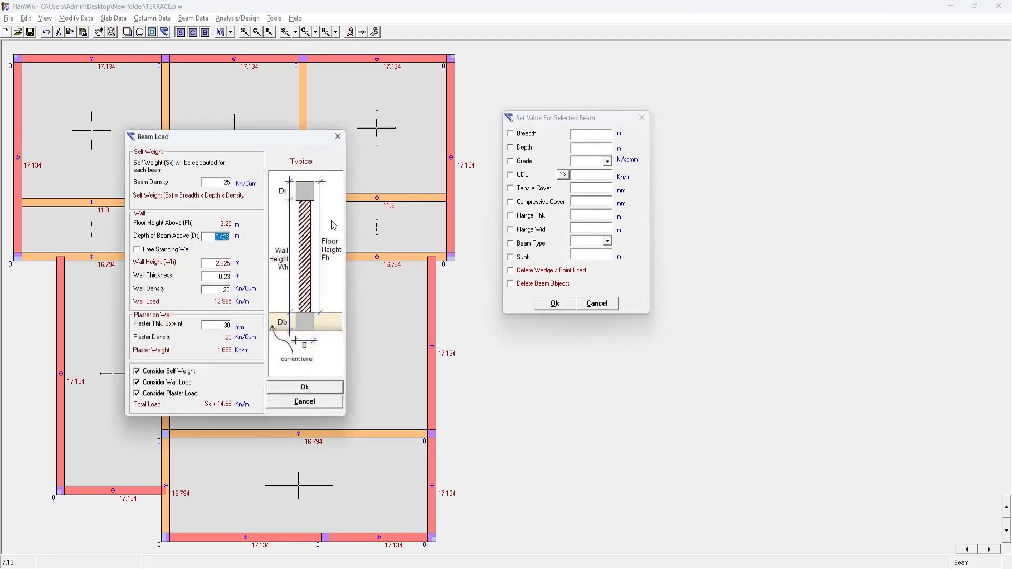
left_click(154, 253)
left_click(212, 265)
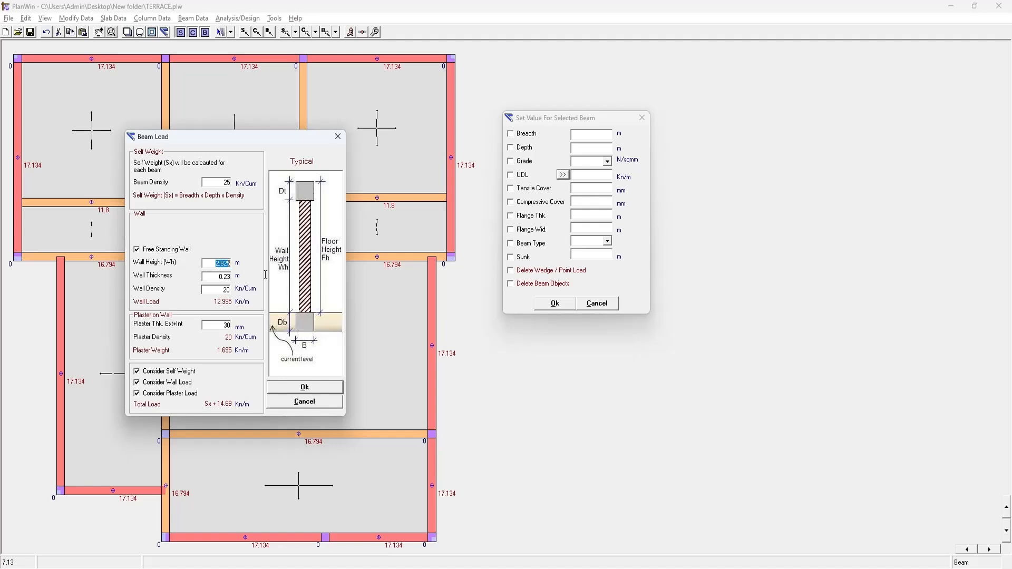
type("1.0")
left_click_drag(219, 323, 241, 328)
left_click(304, 388)
left_click(558, 303)
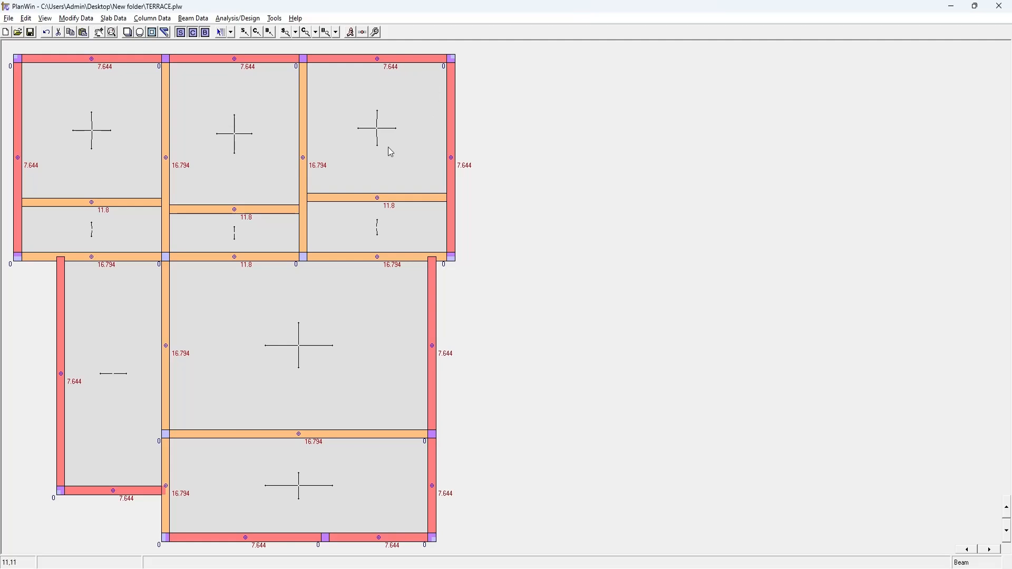
Step: Select only the internal beams and set their UDL to self weight alone, excluding the wall and plaster loads
left_click(192, 21)
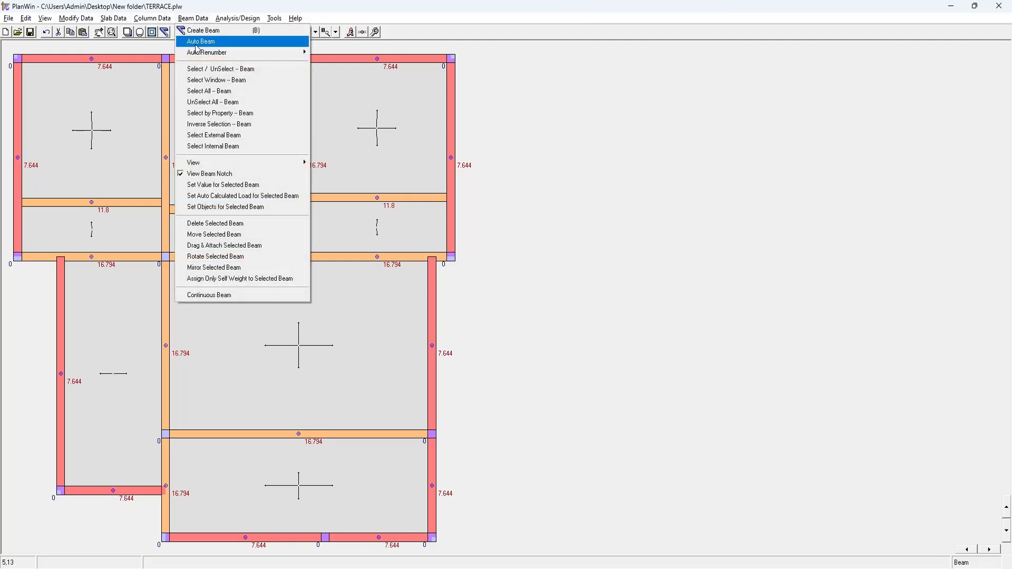
left_click(228, 103)
left_click(193, 18)
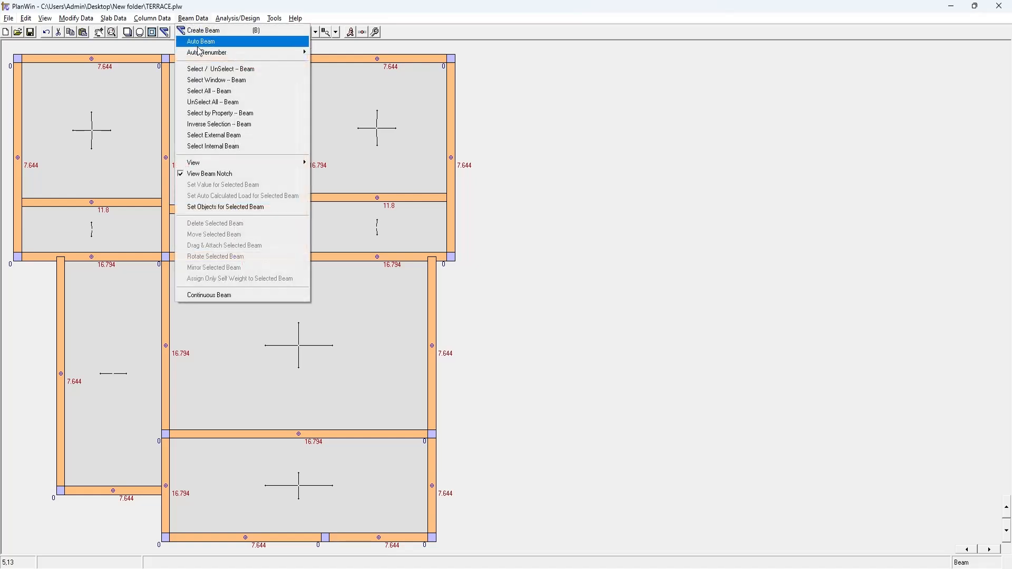
left_click(222, 147)
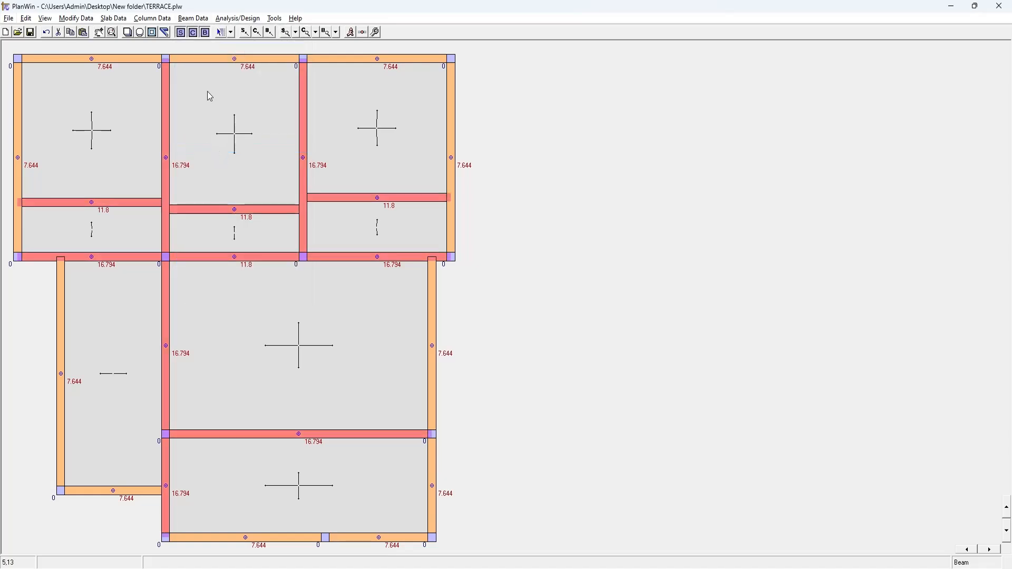
left_click(269, 32)
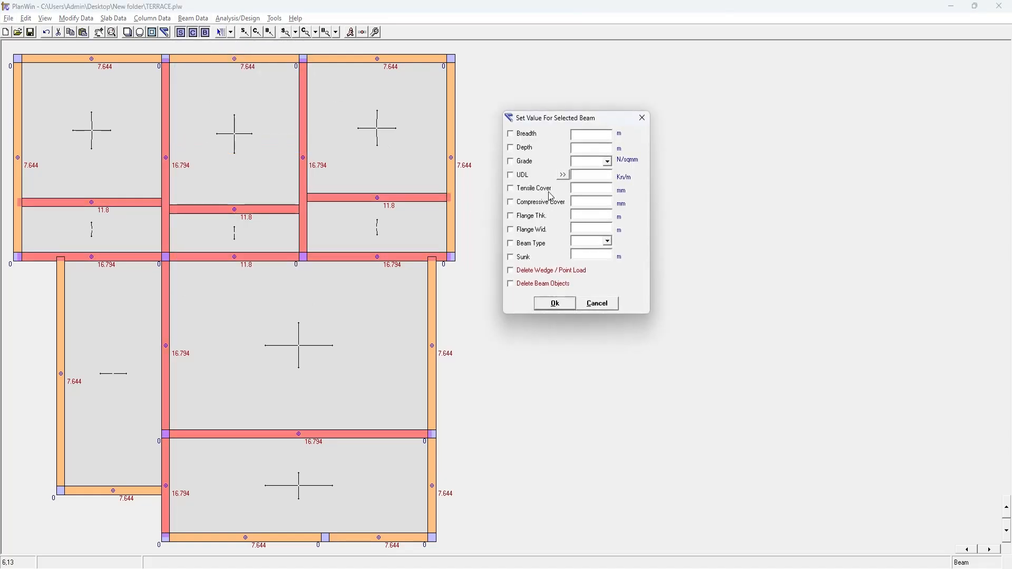
left_click(563, 175)
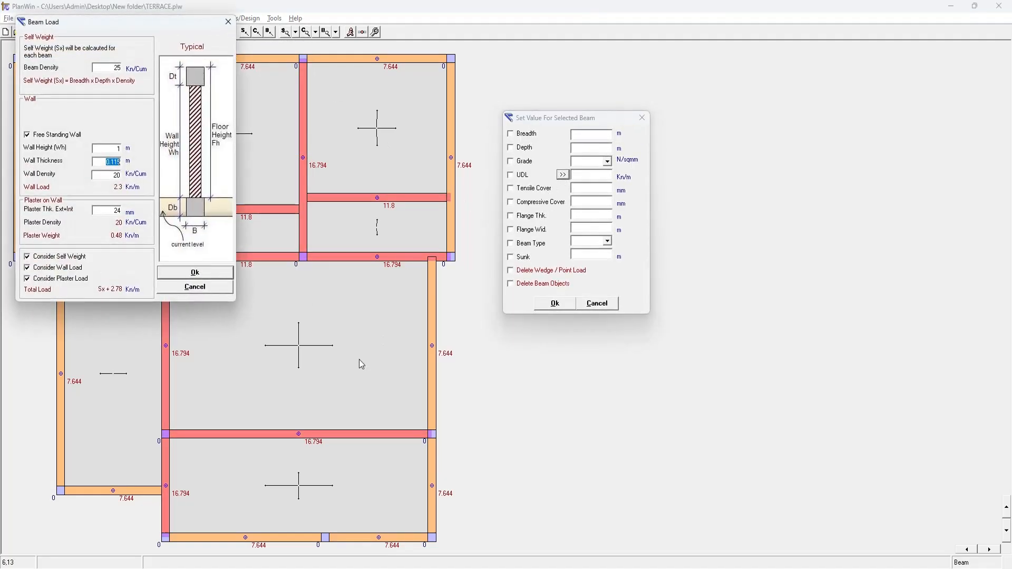
left_click(27, 267)
left_click(27, 279)
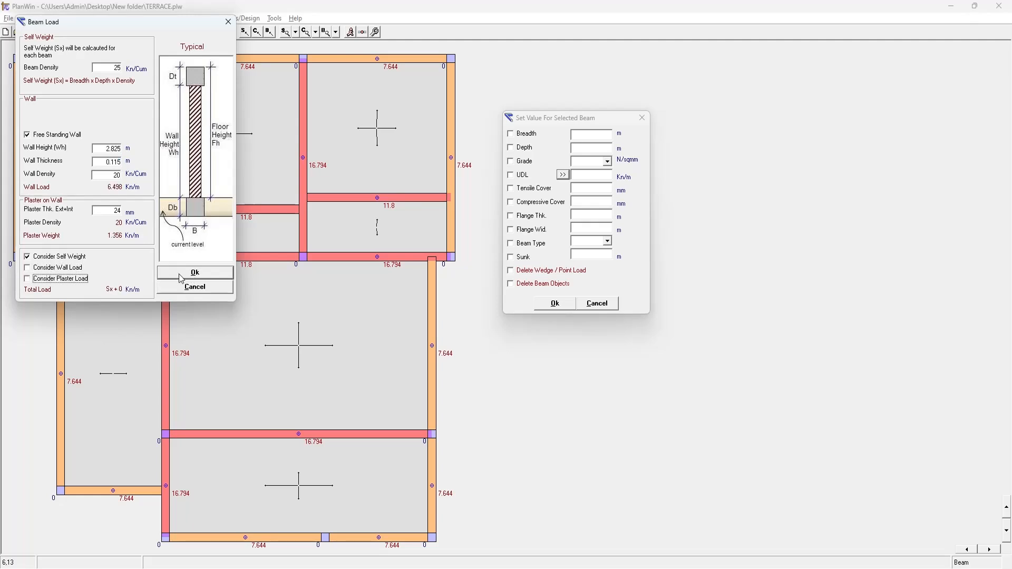
left_click(209, 273)
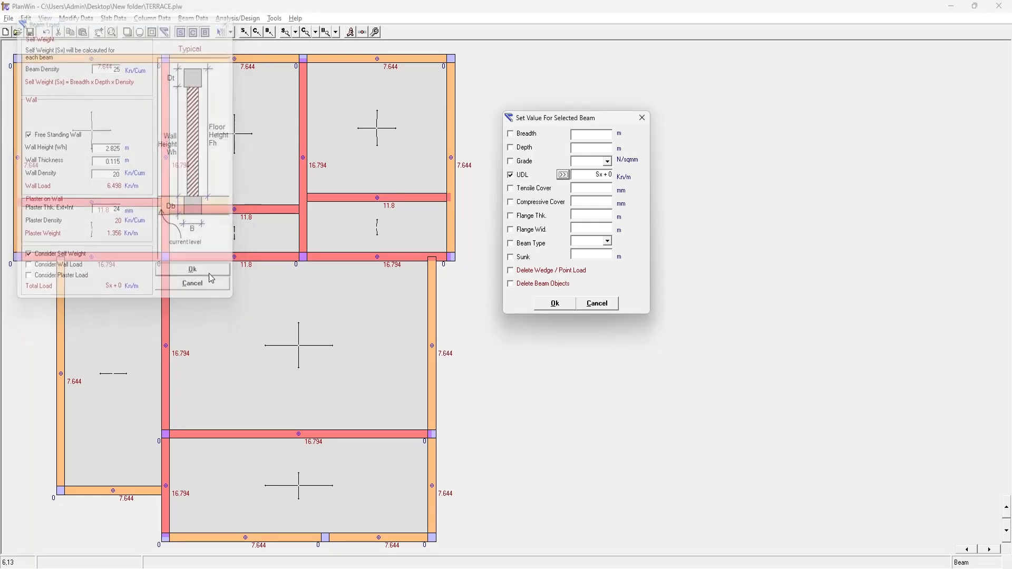
left_click(555, 304)
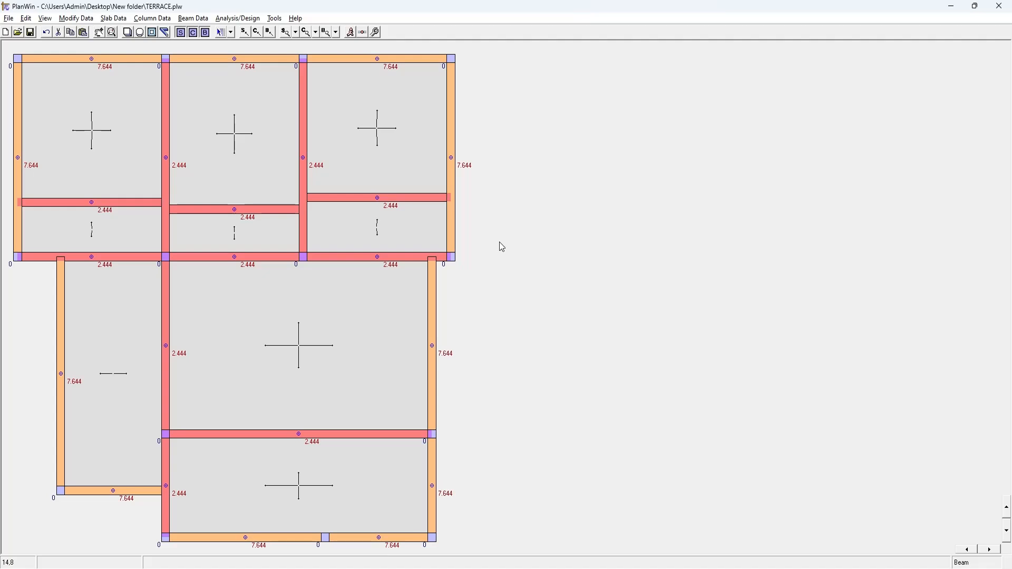
Step: Analyse the terrace plan's continuous beams, view the beam moment summary of the continuous beam from C12 to C2, and return to the floor plan
left_click(351, 33)
left_click(501, 424)
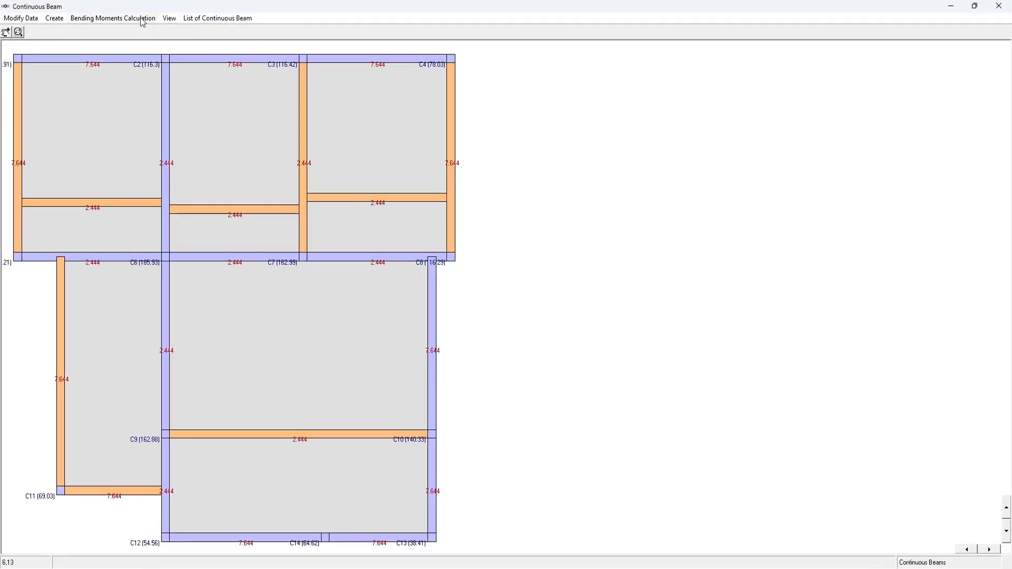
left_click(167, 166)
right_click(169, 167)
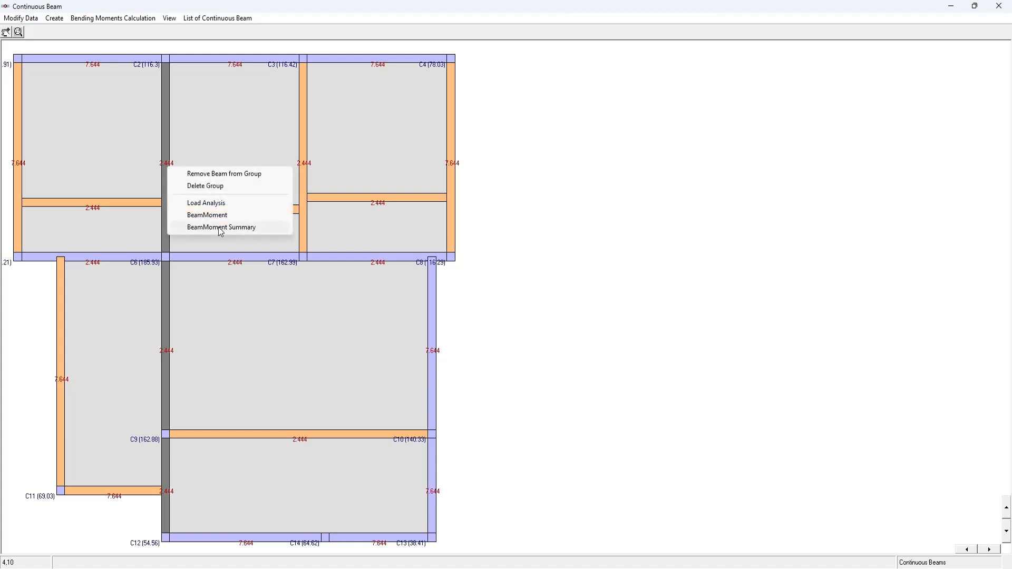
left_click(219, 226)
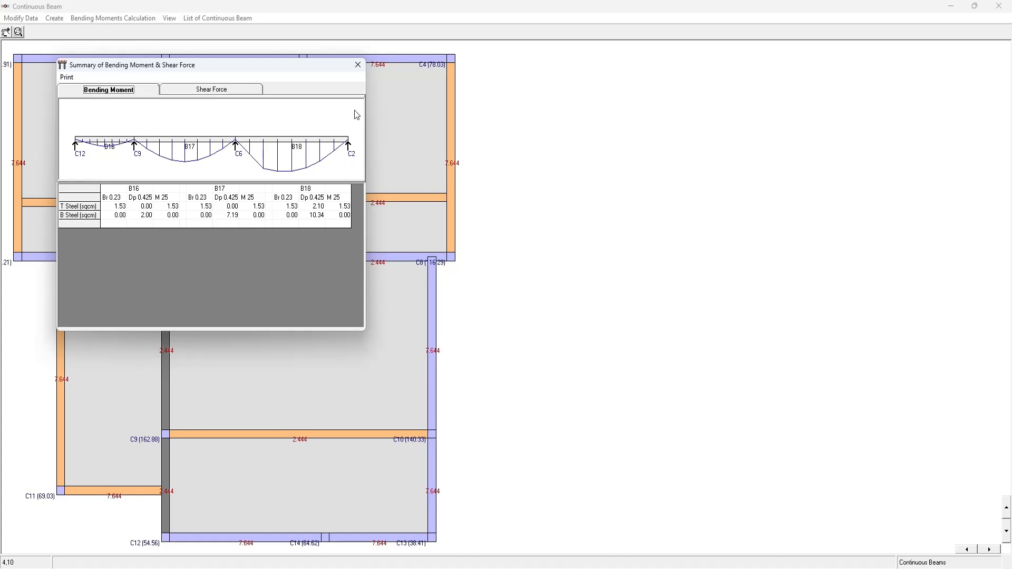
left_click(357, 64)
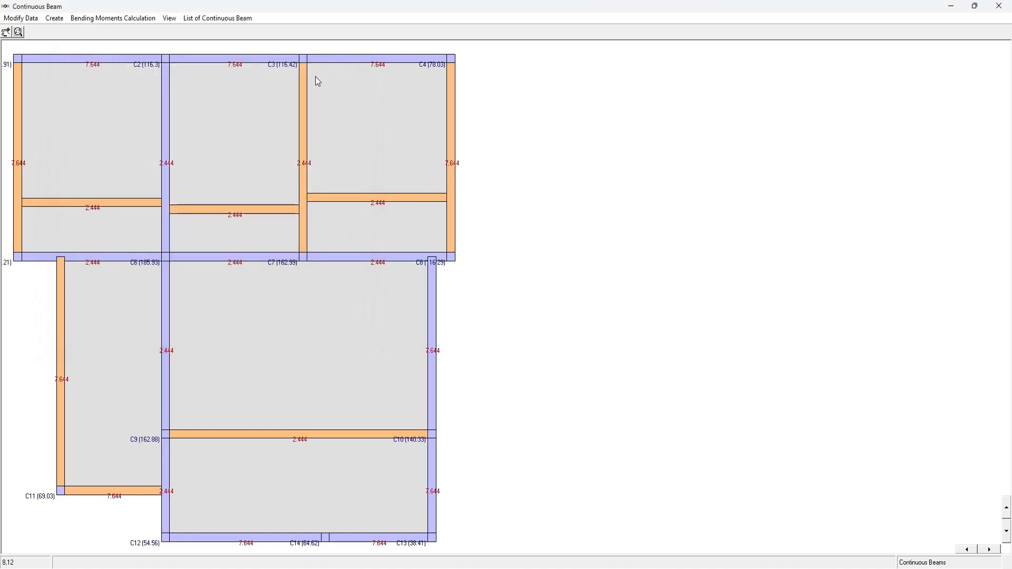
left_click(997, 7)
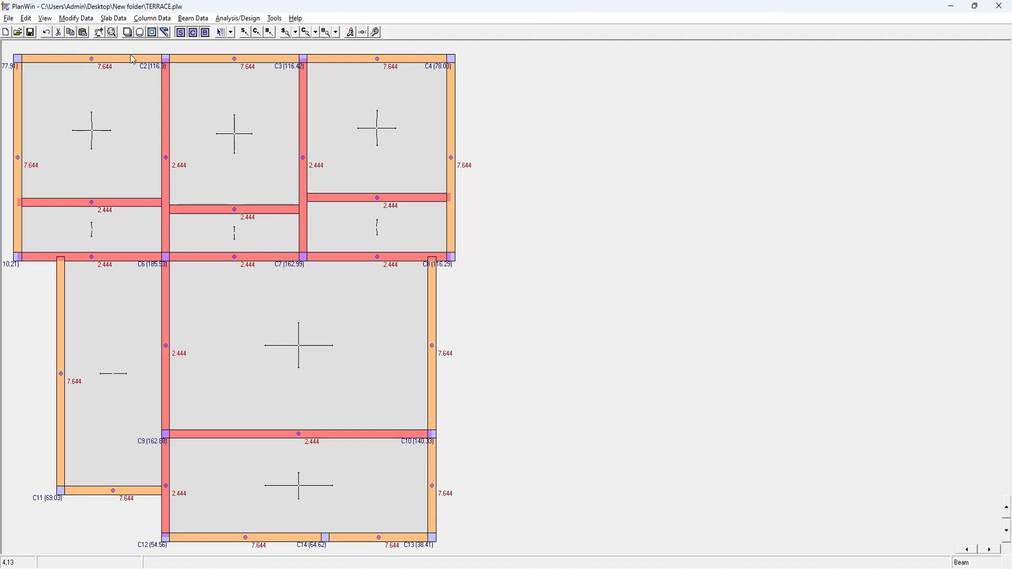
Step: Save the TERRACE plan and open the GF SLAB plan from New folder on the Desktop
left_click(29, 32)
left_click(8, 18)
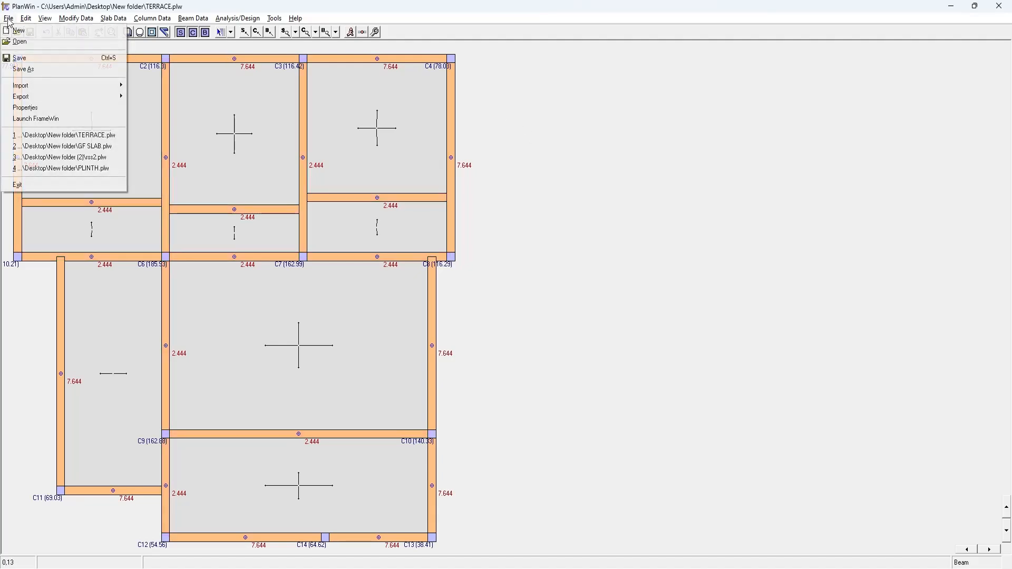
left_click(37, 42)
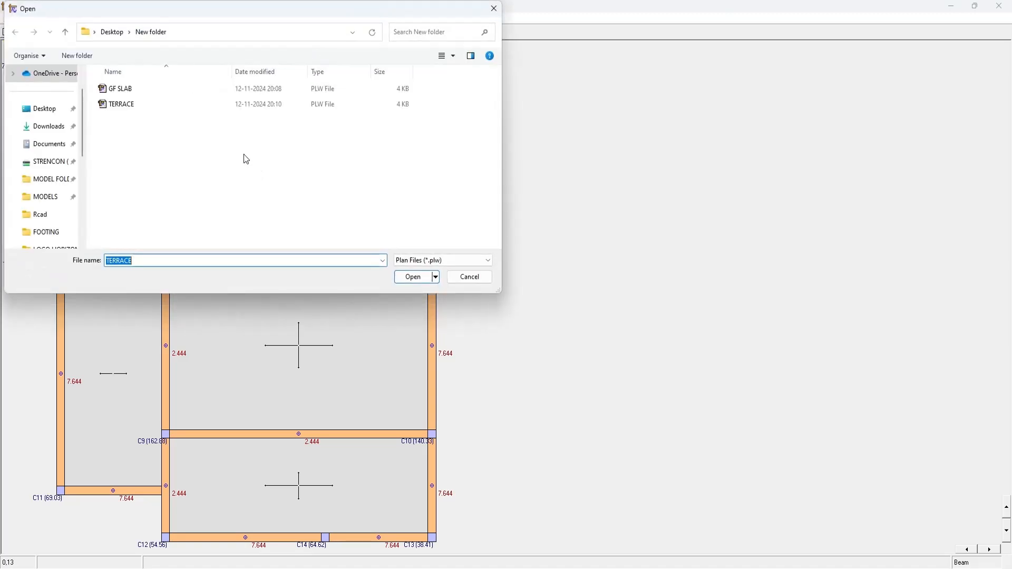
left_click(150, 91)
left_click(412, 278)
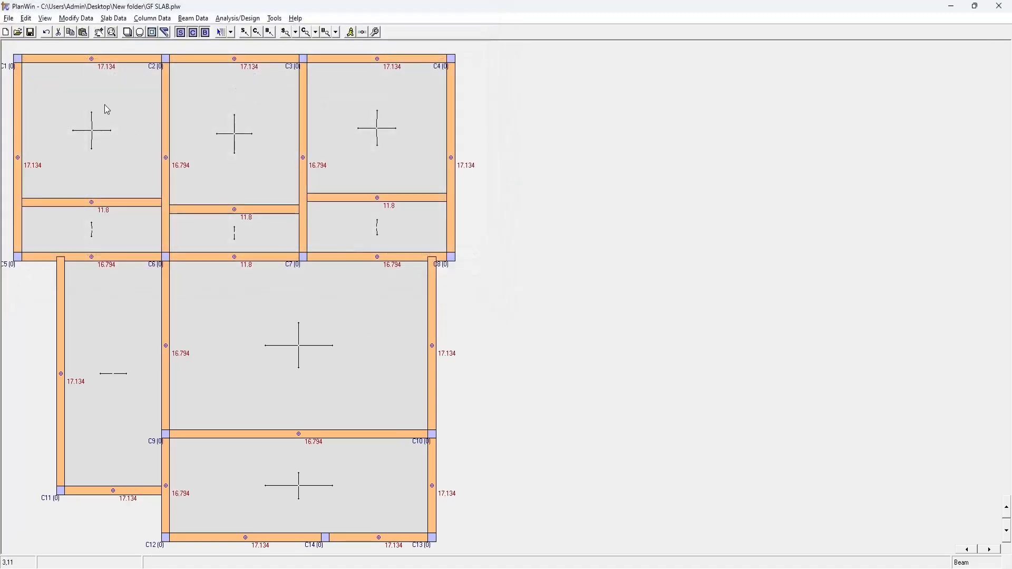
Step: Save a copy of the GF SLAB plan as PLINTH in New folder
left_click(11, 19)
left_click(30, 72)
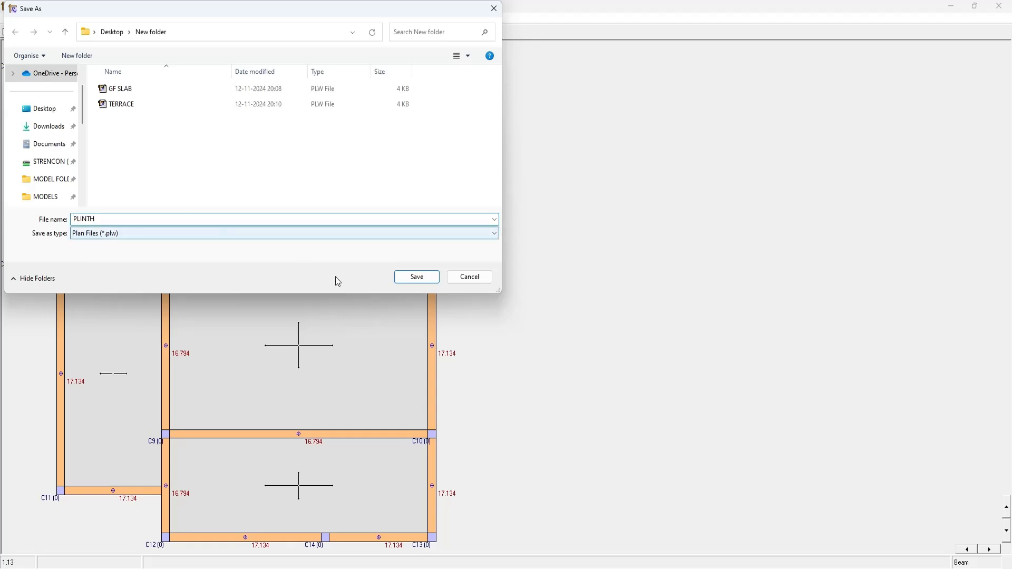
left_click(409, 276)
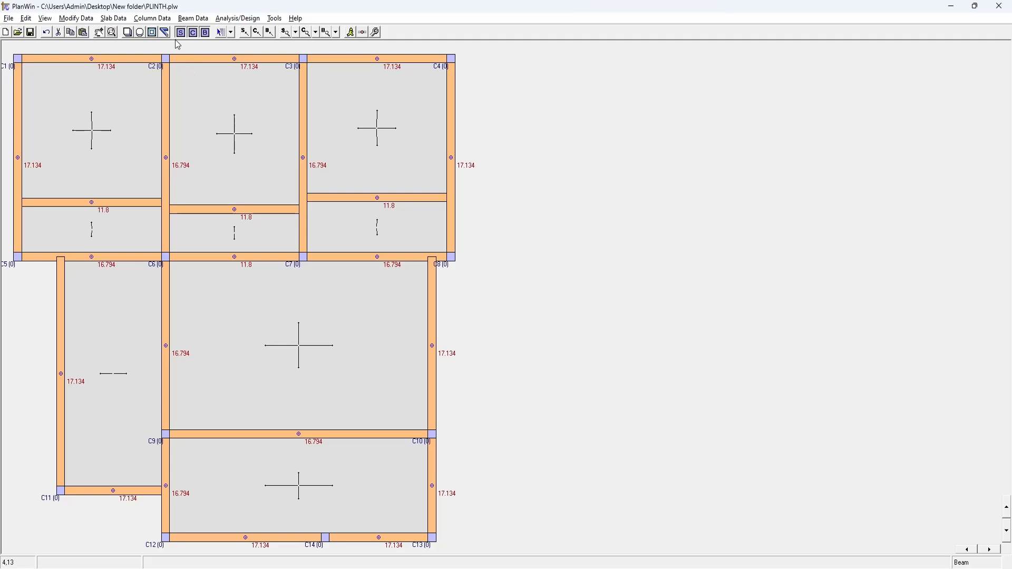
Step: Select all slabs in the PLINTH plan and delete them, leaving columns and beams out of the deletion
left_click(115, 19)
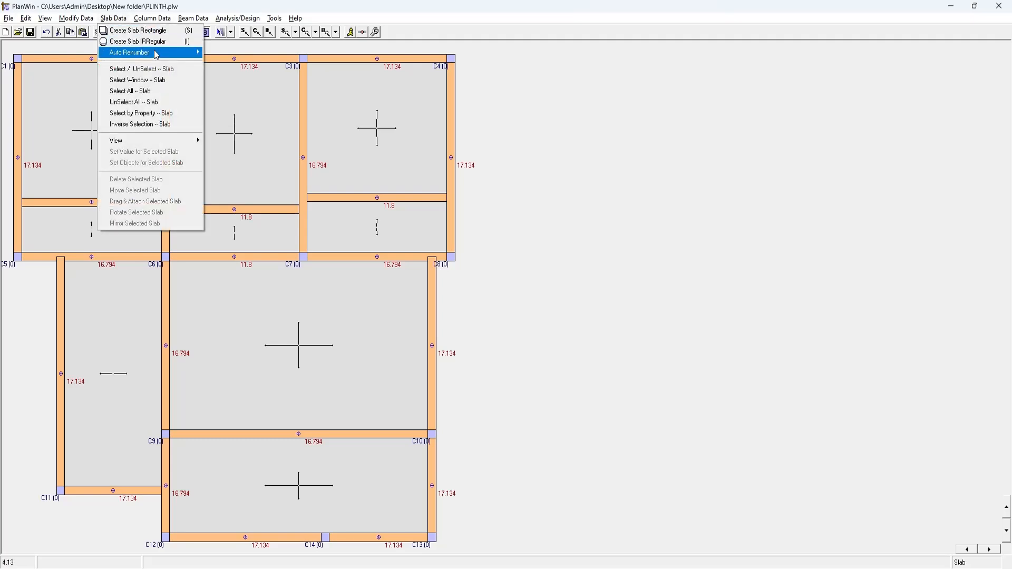
left_click(154, 91)
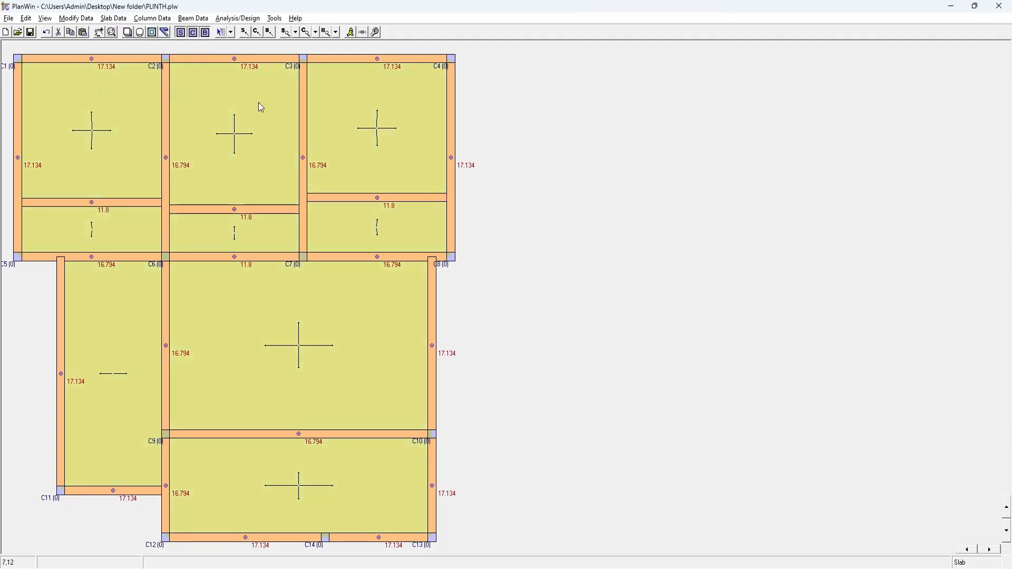
key("Delete")
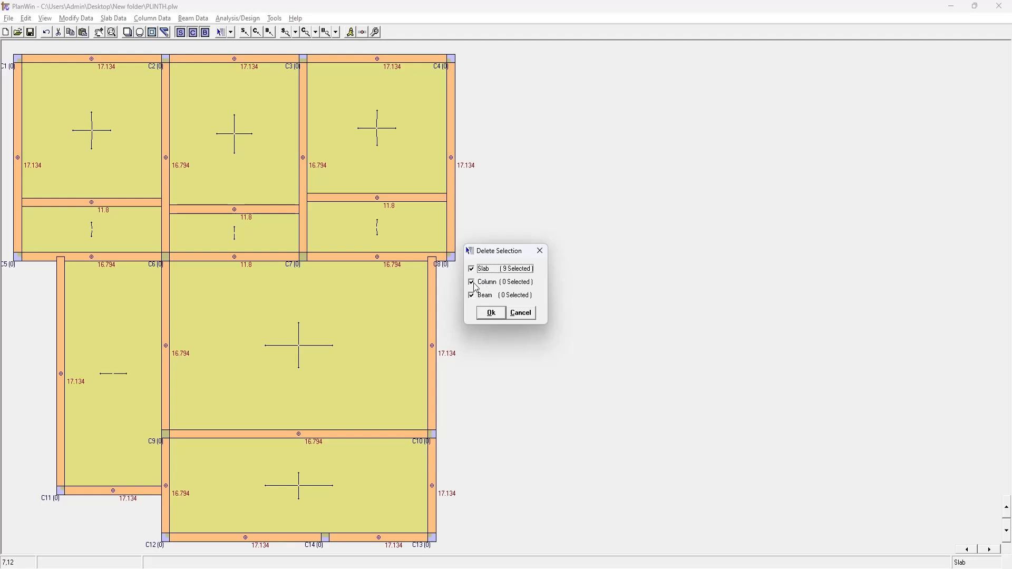
left_click(488, 283)
left_click(485, 295)
left_click(490, 315)
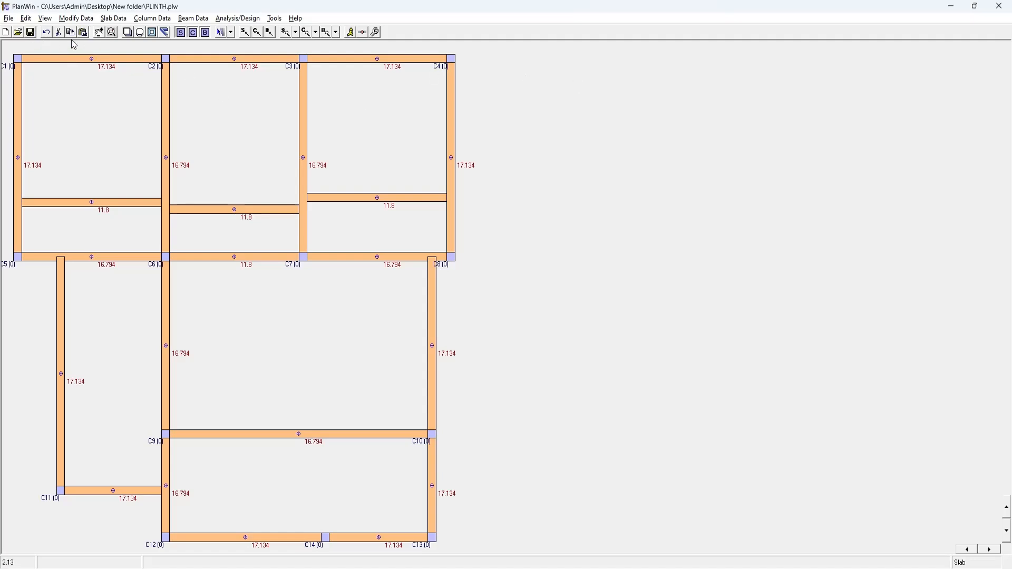
left_click(12, 19)
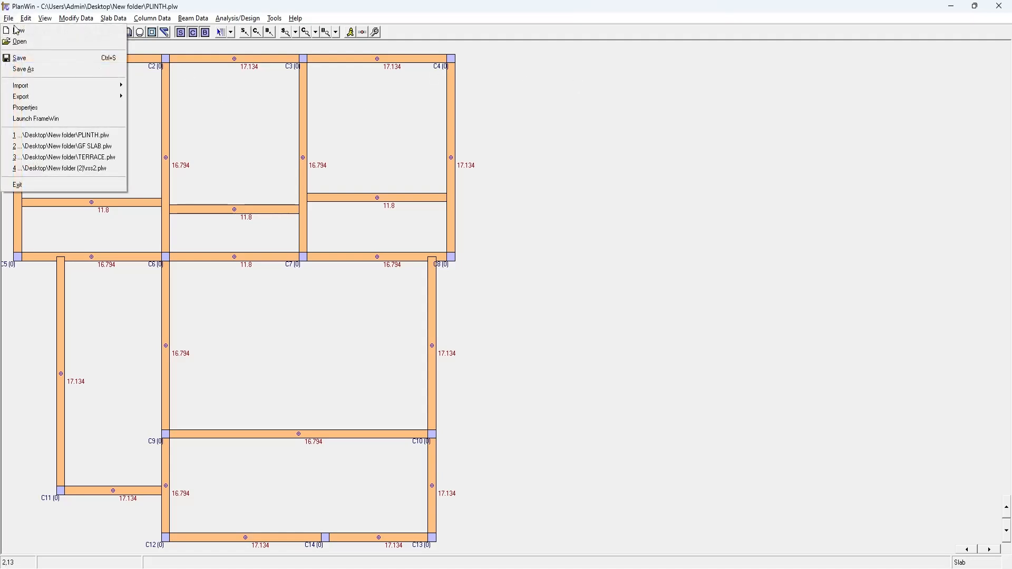
left_click(40, 123)
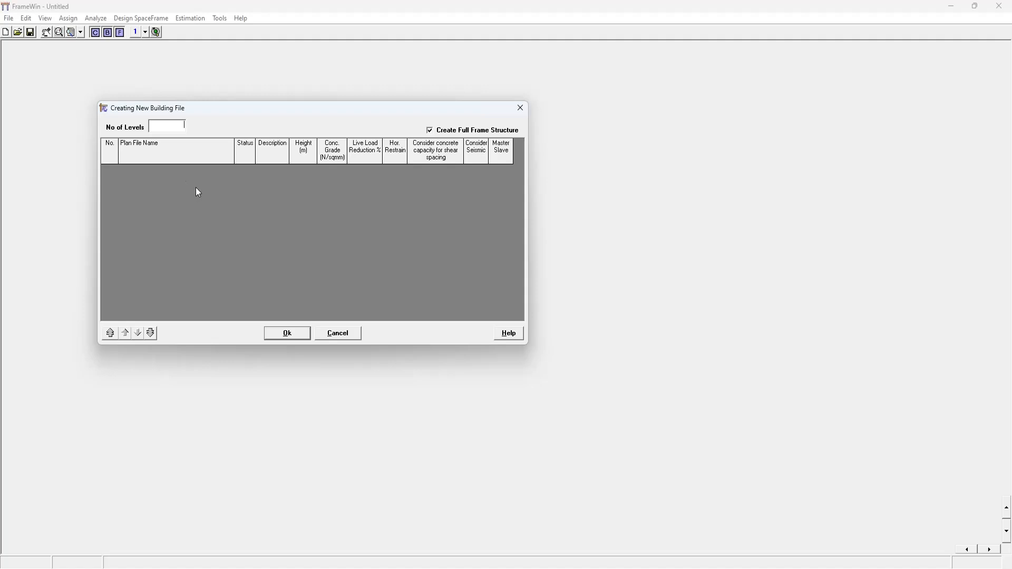
type("3")
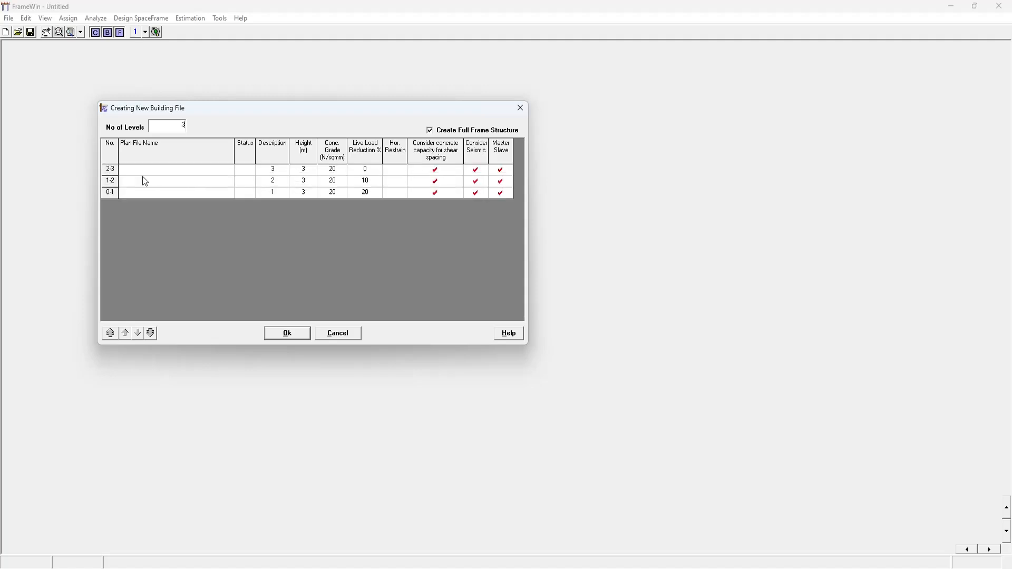
left_click(216, 193)
left_click(232, 195)
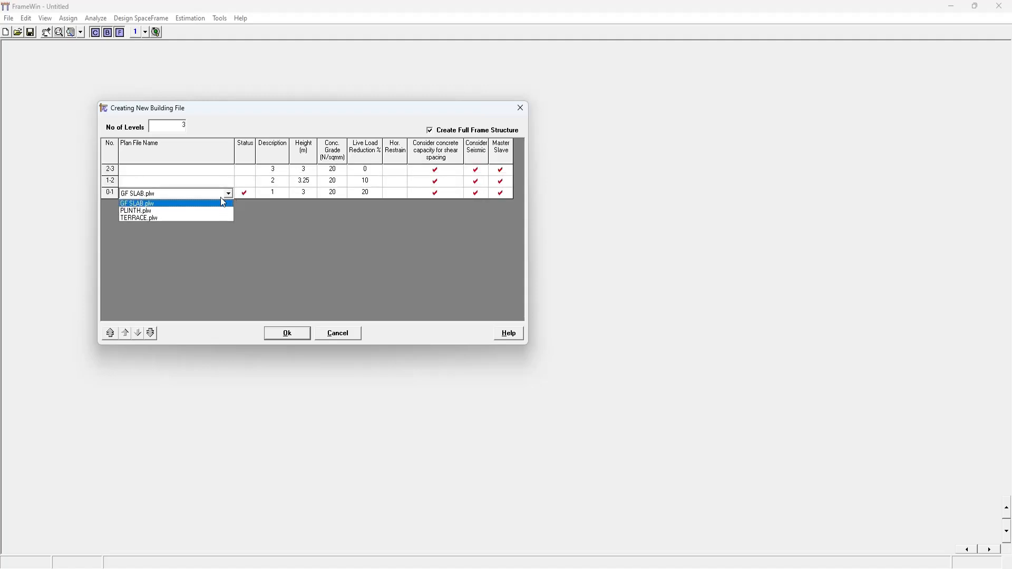
left_click(187, 212)
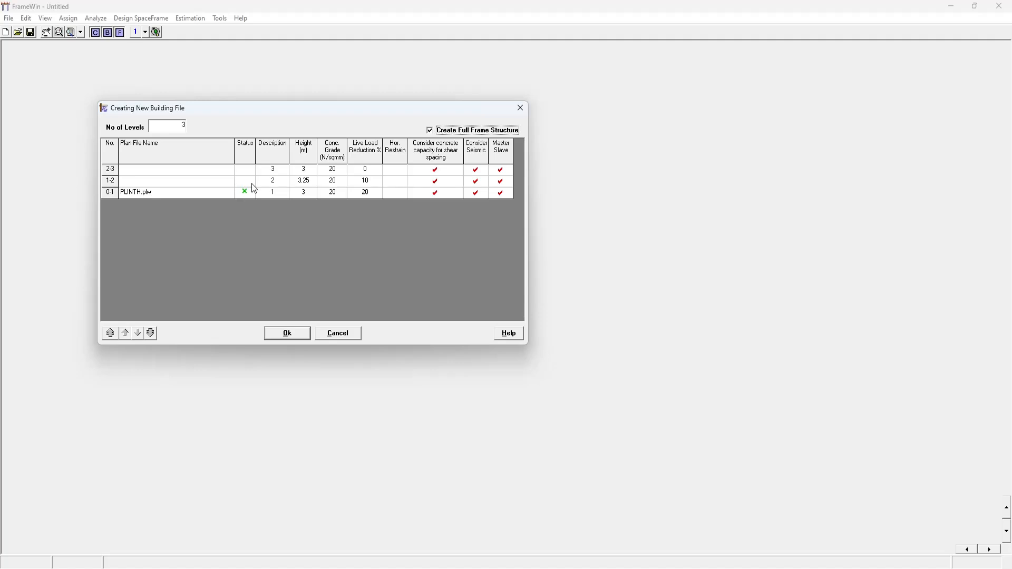
left_click(338, 334)
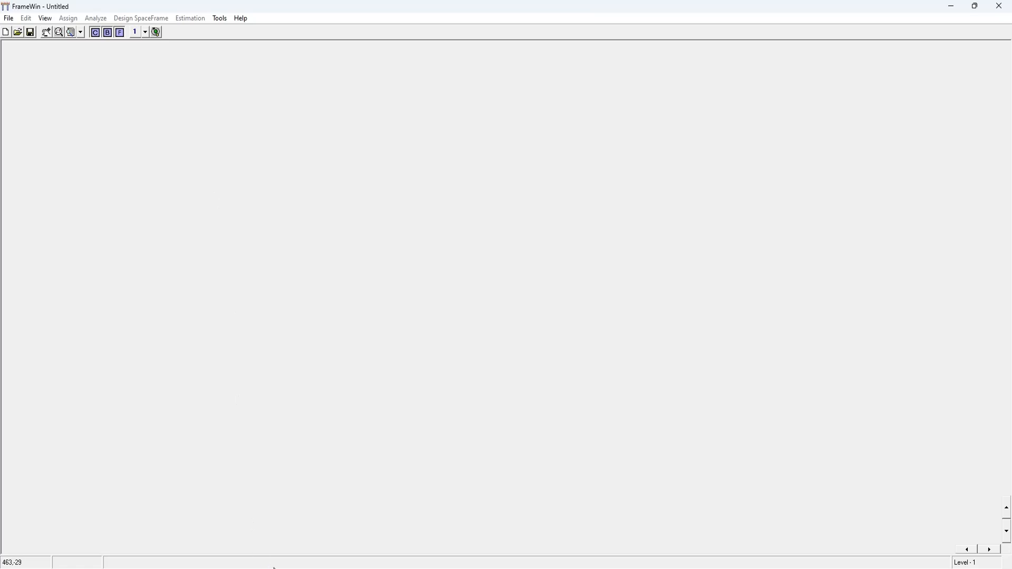
left_click(297, 567)
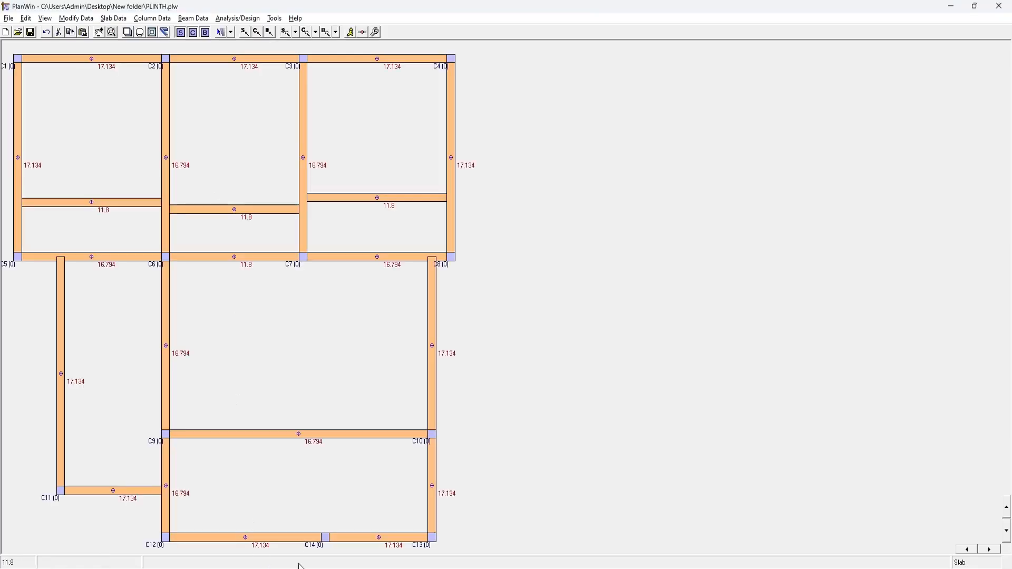
Step: Switch to FrameWin and start a new building file with New folder as the plan folder and 3 levels
left_click(350, 32)
left_click(504, 433)
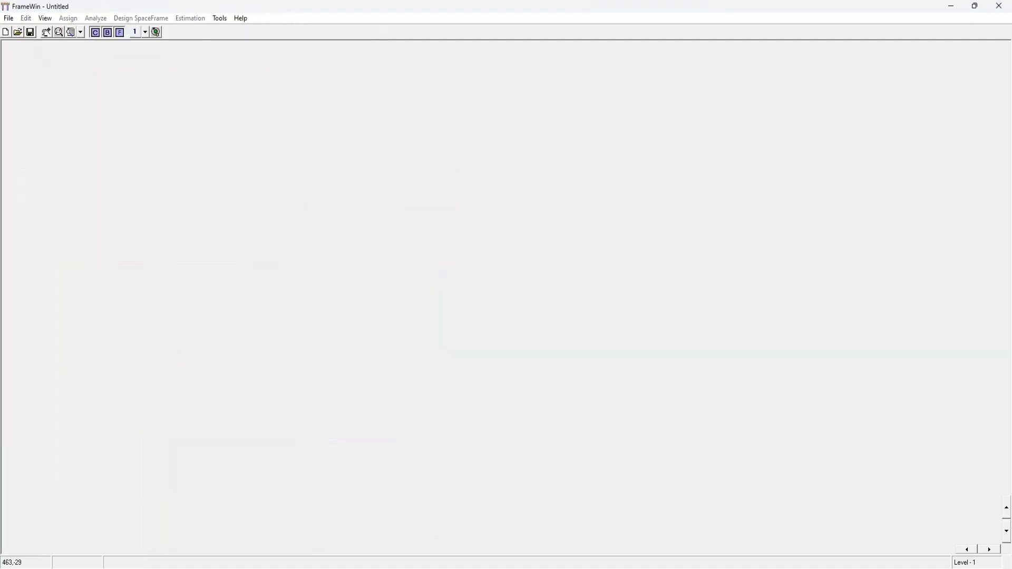
left_click(10, 18)
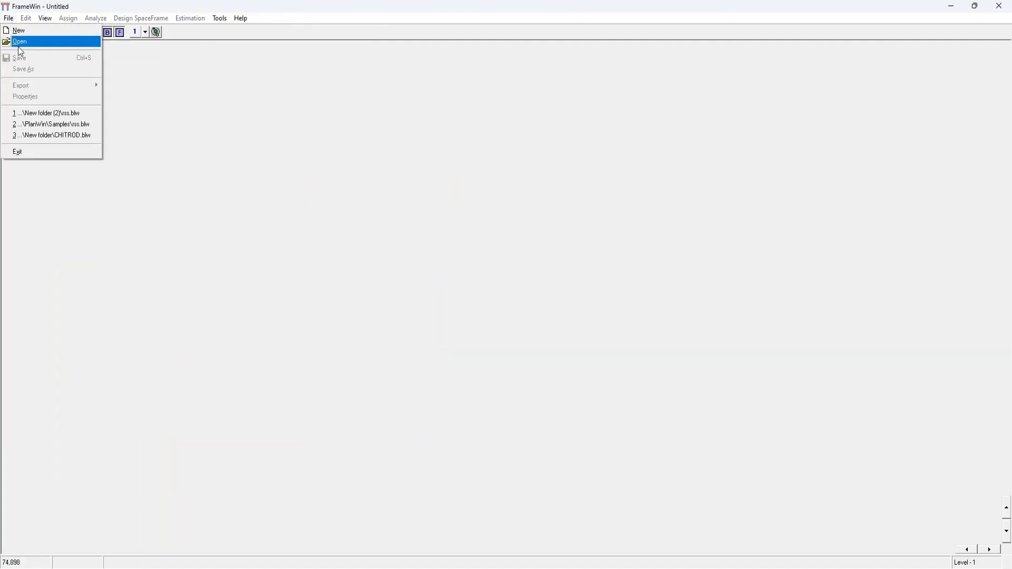
left_click(24, 32)
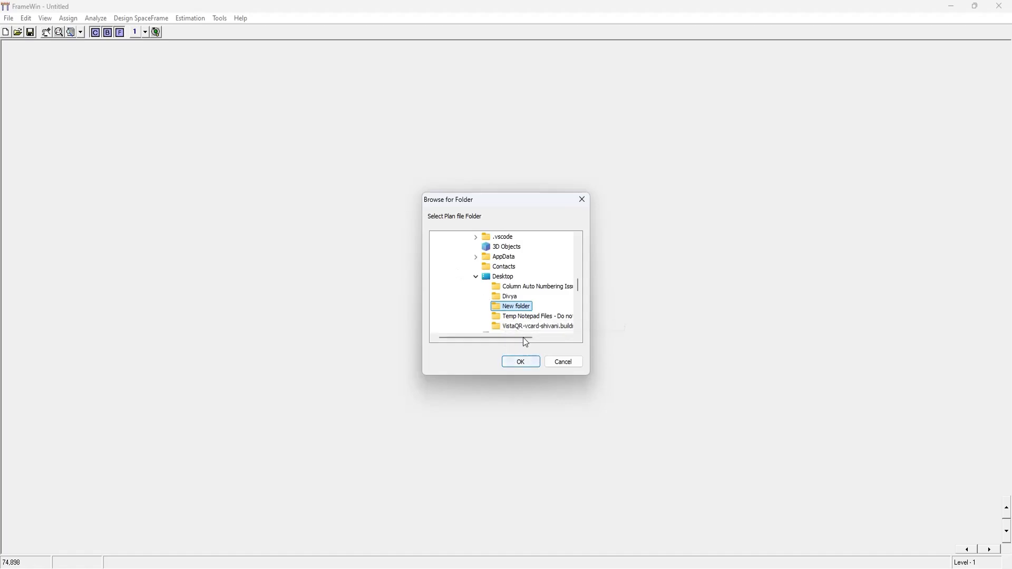
left_click(515, 360)
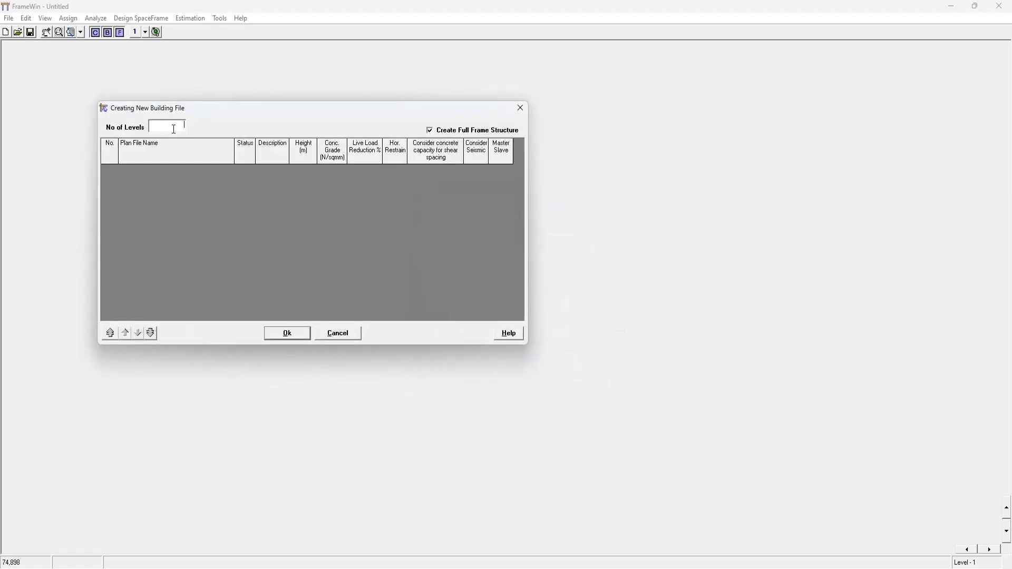
type("3")
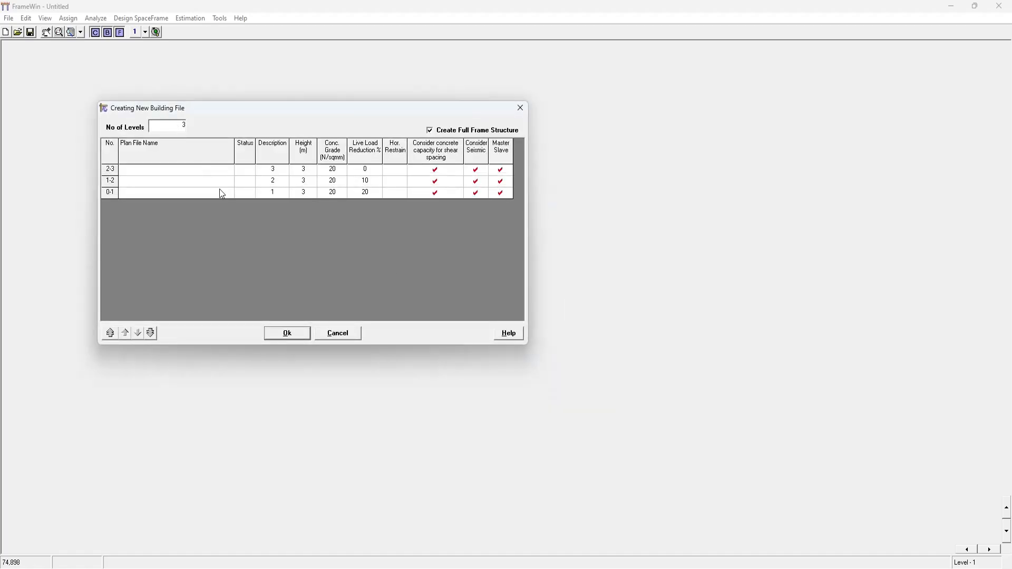
Step: Assign PLINTH.plw to level 0-1, GF SLAB.plw to level 1-2 and TERRACE.plw to level 2-3
left_click(221, 194)
left_click(226, 194)
left_click(195, 208)
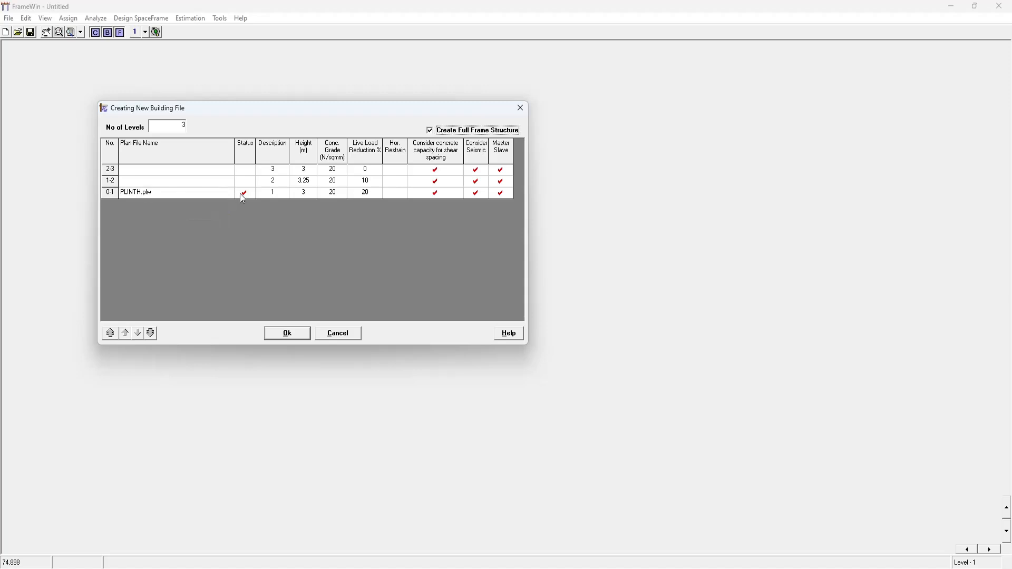
left_click(226, 183)
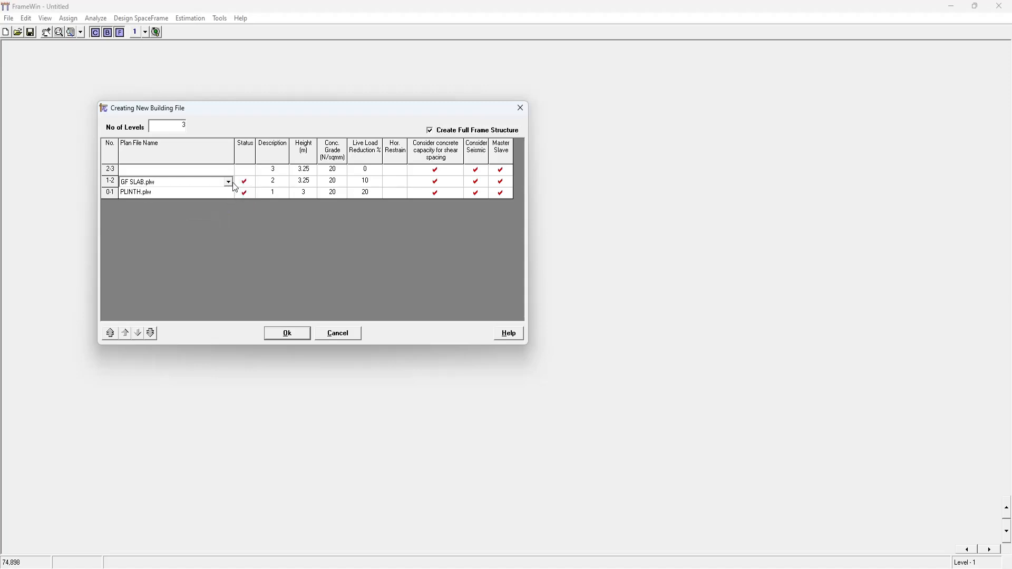
left_click(228, 182)
left_click(228, 182)
left_click(227, 169)
left_click(228, 170)
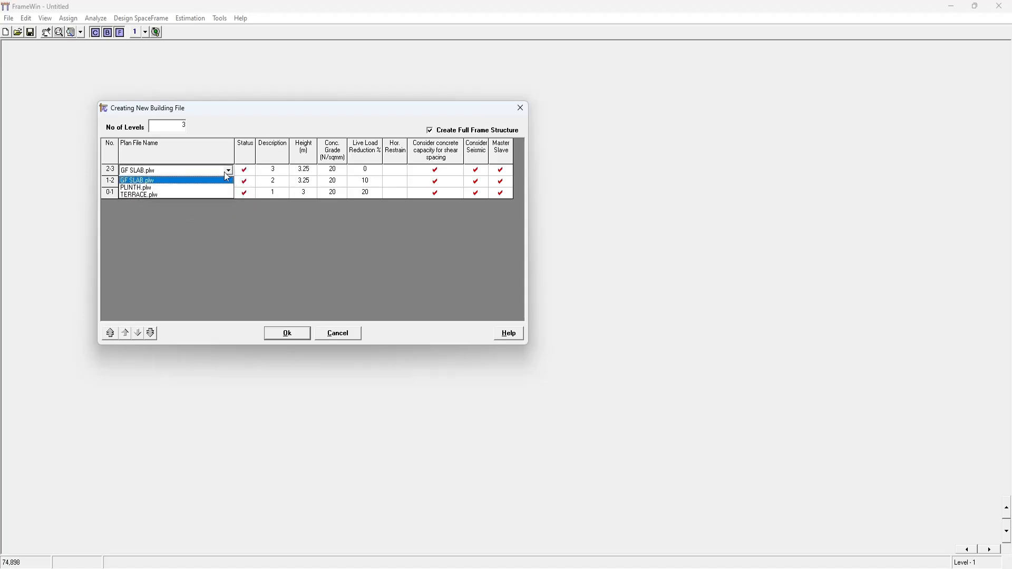
left_click(213, 196)
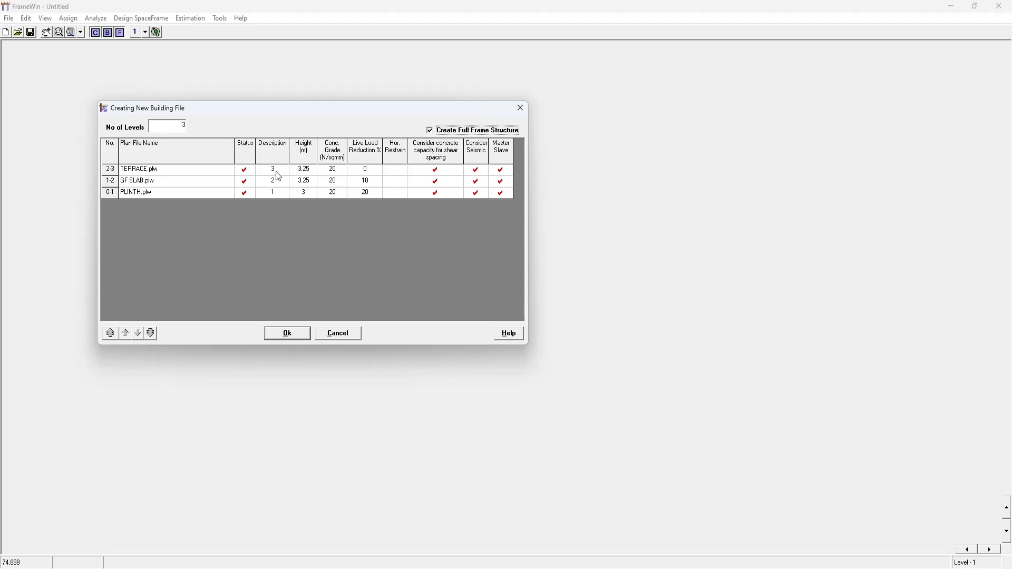
Step: Set level 0-1's height to 2 m and every level's concrete grade to 25 N/sqmm, and save the building as 3D in New folder
left_click(312, 194)
type("2")
left_click(312, 182)
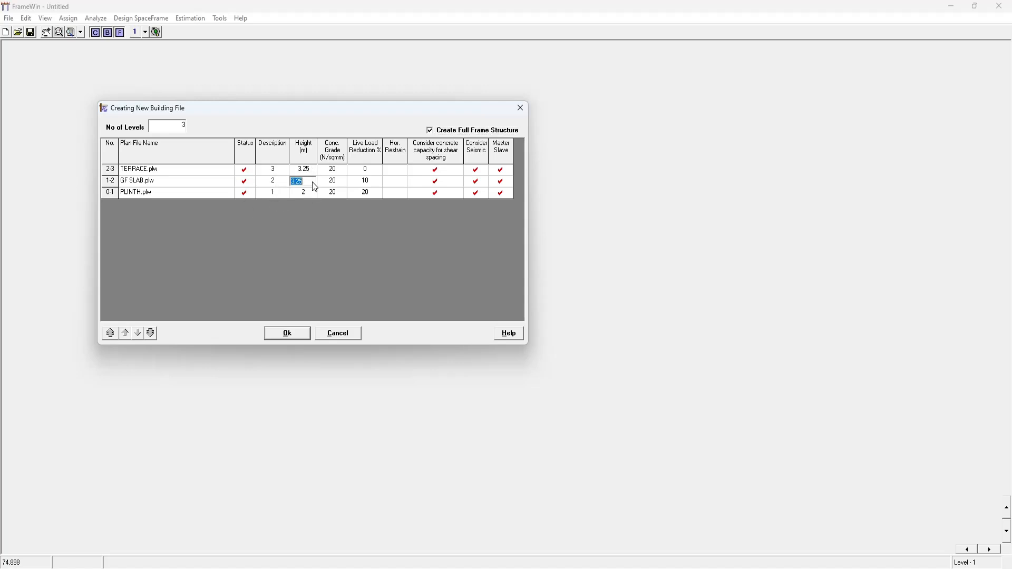
left_click(341, 170)
left_click(151, 333)
left_click(300, 335)
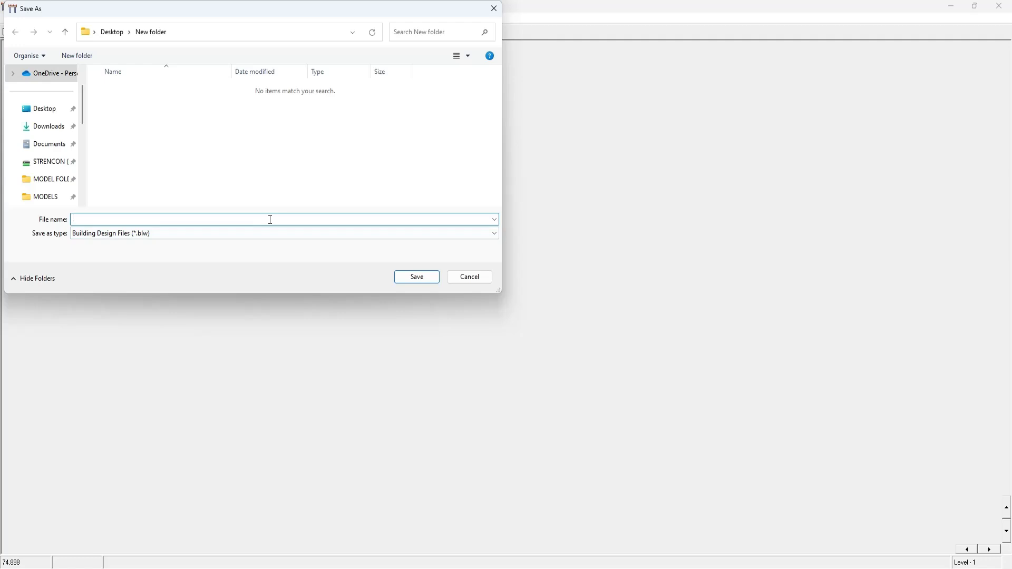
left_click(421, 281)
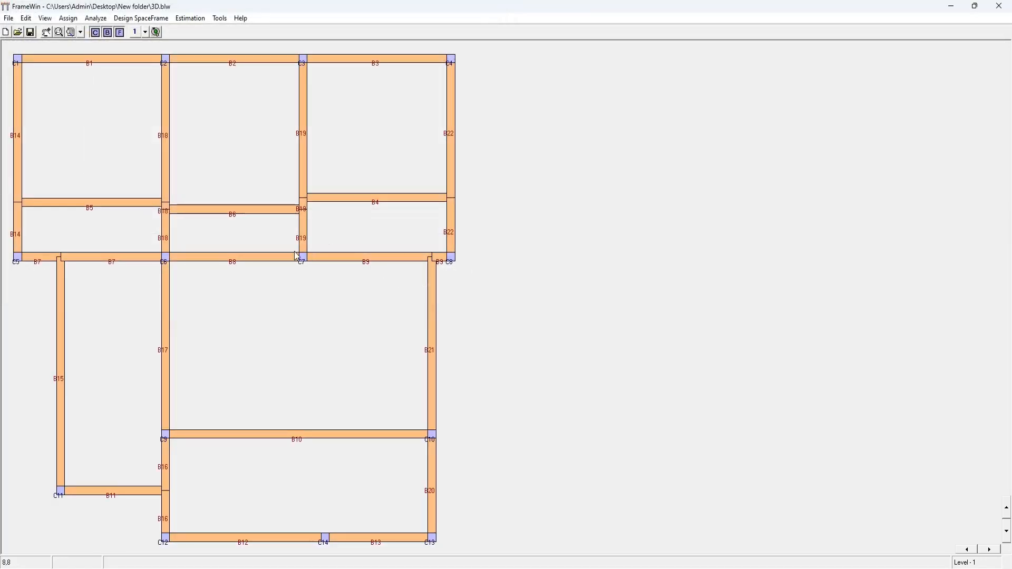
Step: Examine the building's frame in a rotated 3D view and return to the floor plan
left_click(46, 21)
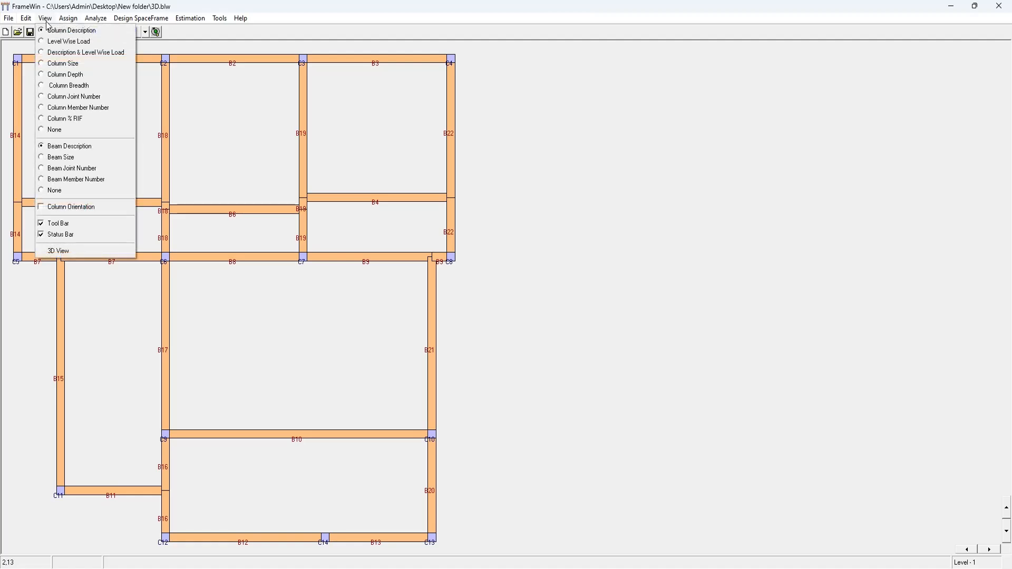
left_click(63, 251)
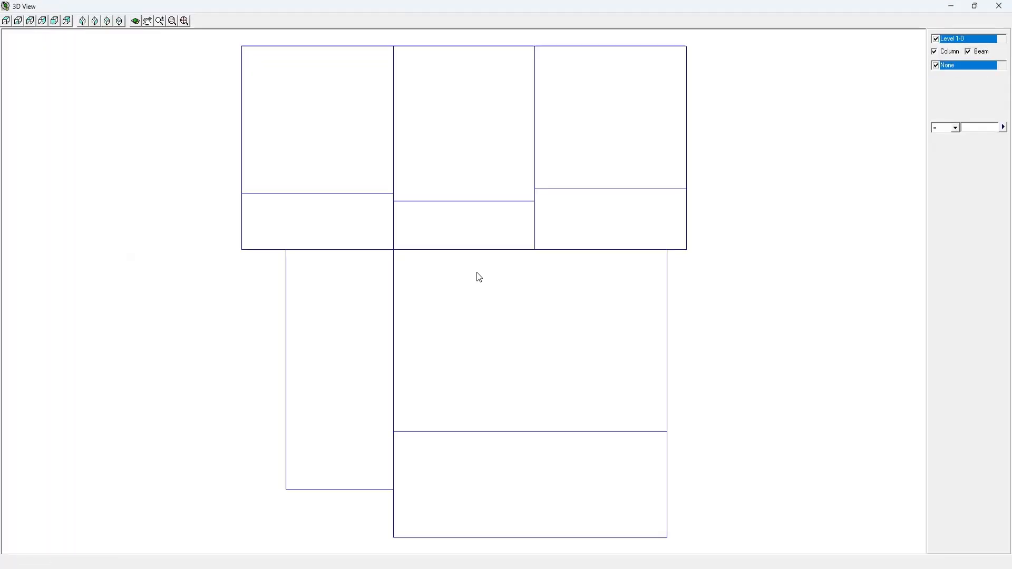
left_click(135, 21)
left_click_drag(444, 372, 300, 251)
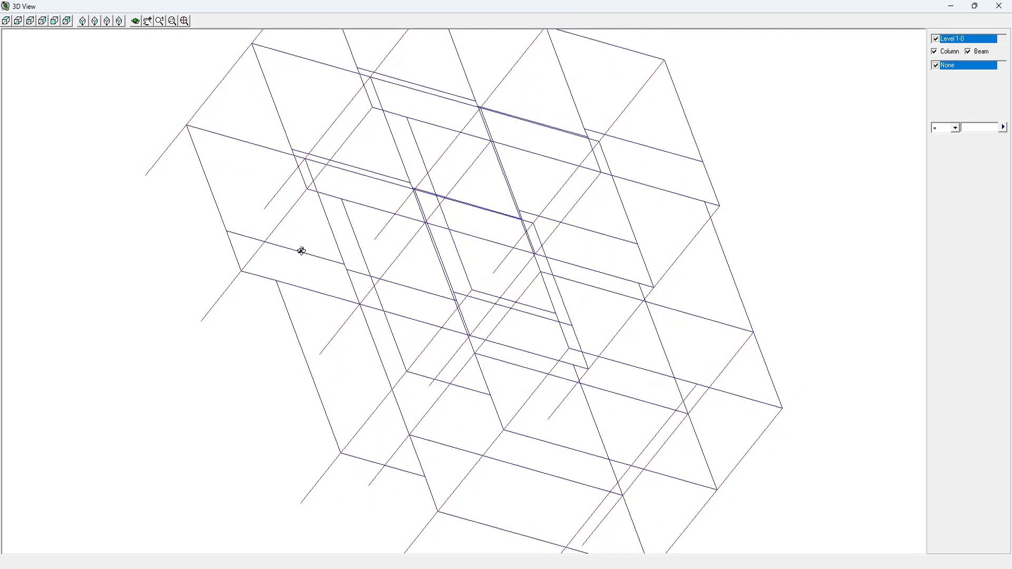
left_click(998, 6)
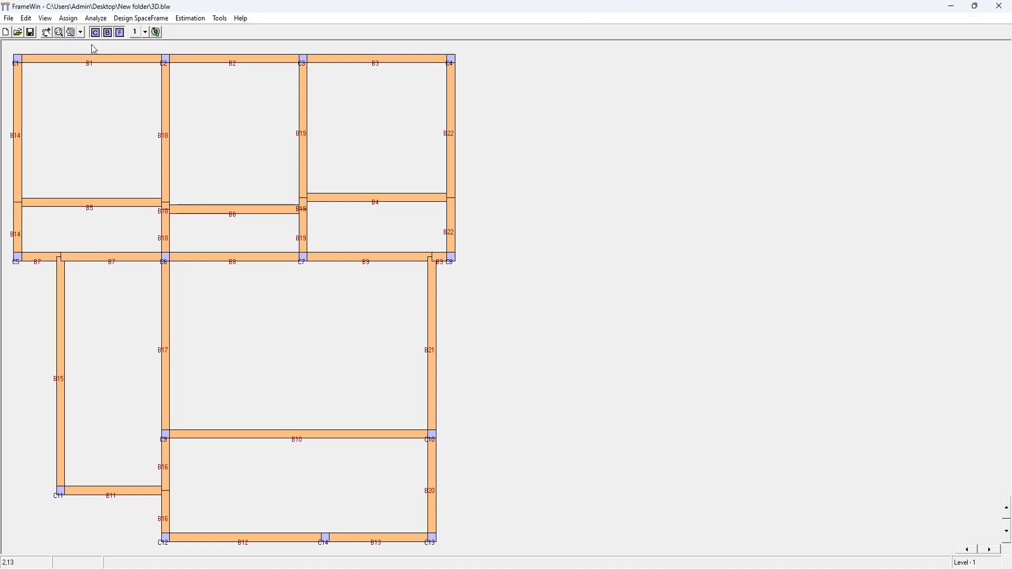
Step: Set up column autosizing with 25% extra load, Maintain Size Y on all three levels and 16 mm RIF diameter
left_click(68, 17)
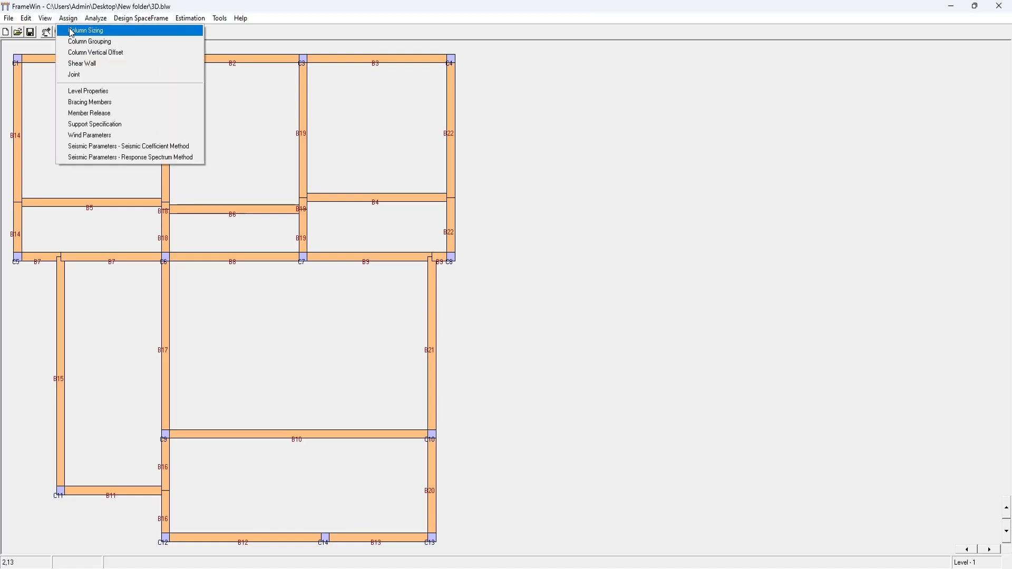
left_click(72, 32)
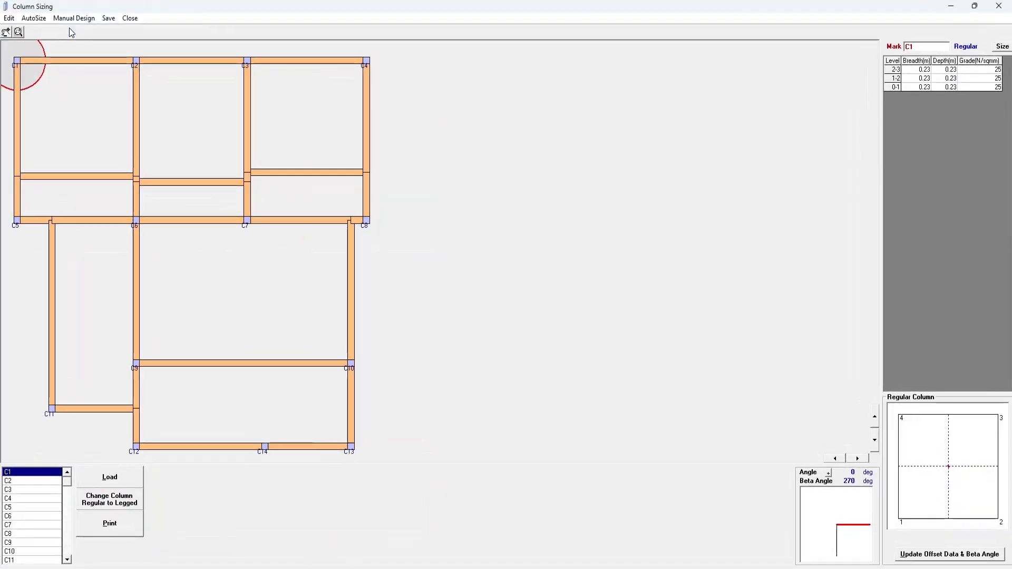
left_click(37, 18)
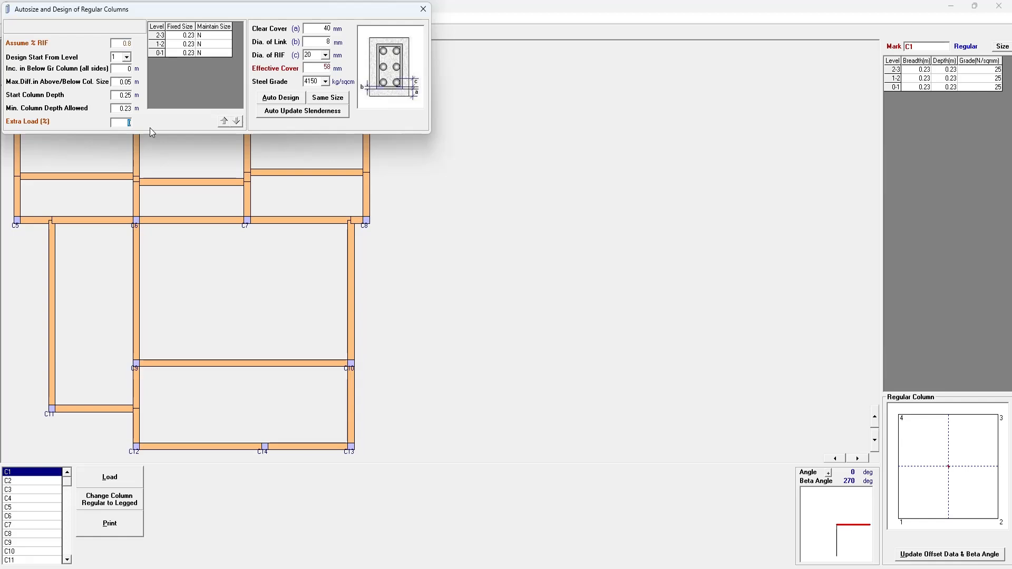
type("Y")
left_click(215, 45)
type("Y")
left_click(217, 37)
left_click(326, 56)
left_click(319, 73)
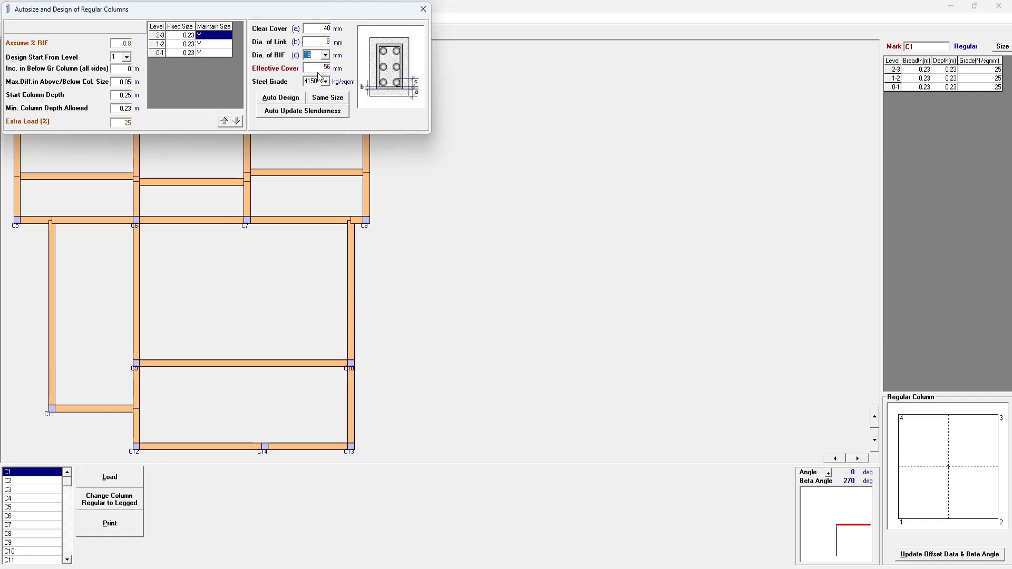
Step: Choose the column steel grade and run Auto Design for the regular columns
left_click(325, 82)
left_click(317, 106)
left_click(282, 100)
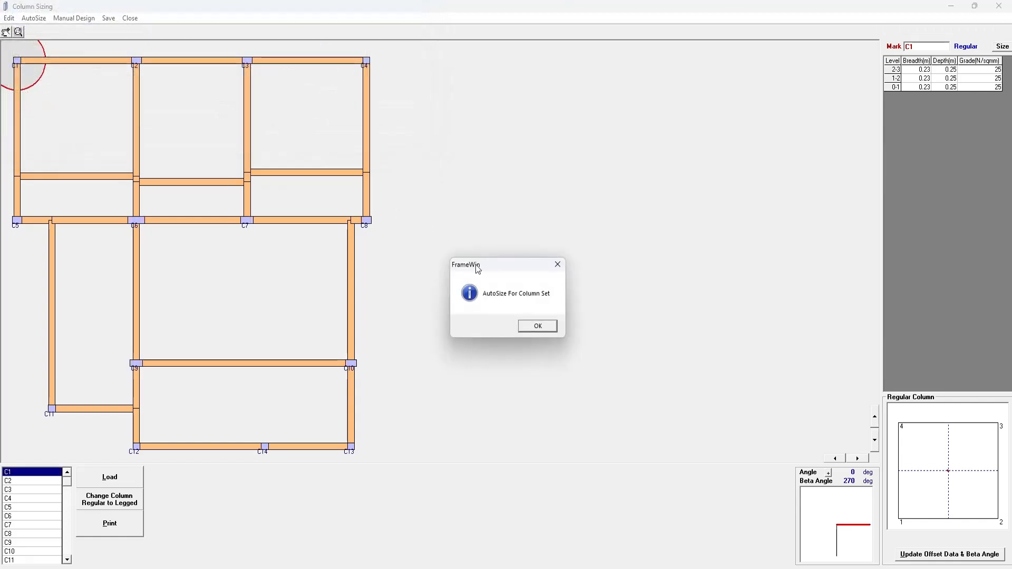
left_click(535, 327)
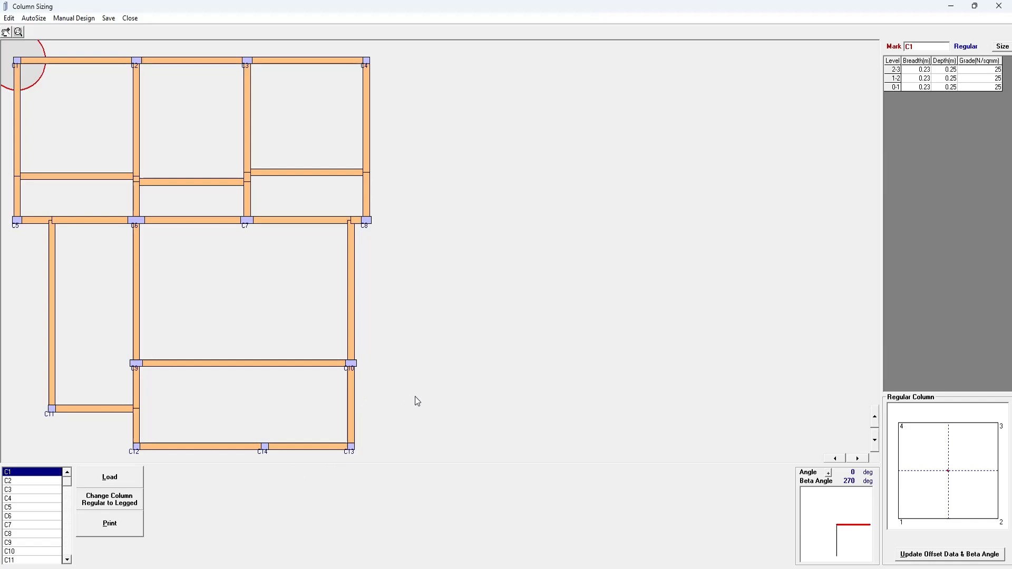
Step: Orient column C10 at an angle of 180 degrees and update its offset on edge 1-4 to 0.115 m
left_click(351, 364)
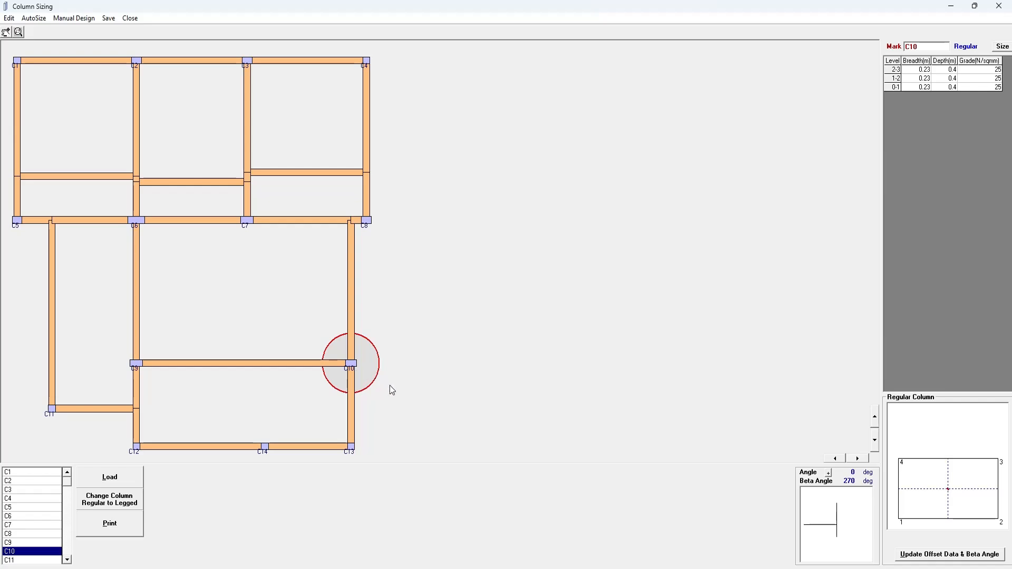
left_click(998, 496)
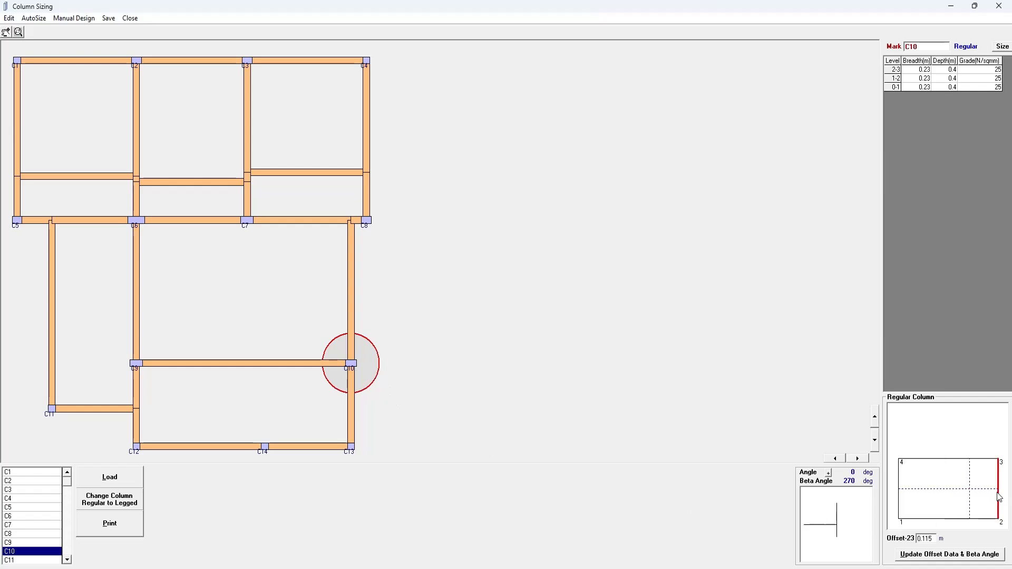
left_click(837, 510)
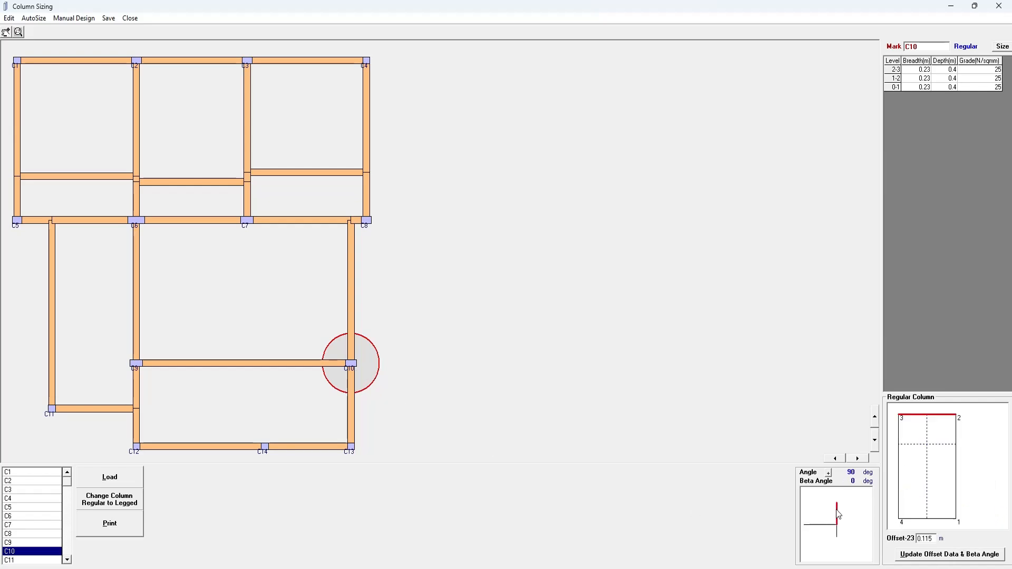
left_click(836, 530)
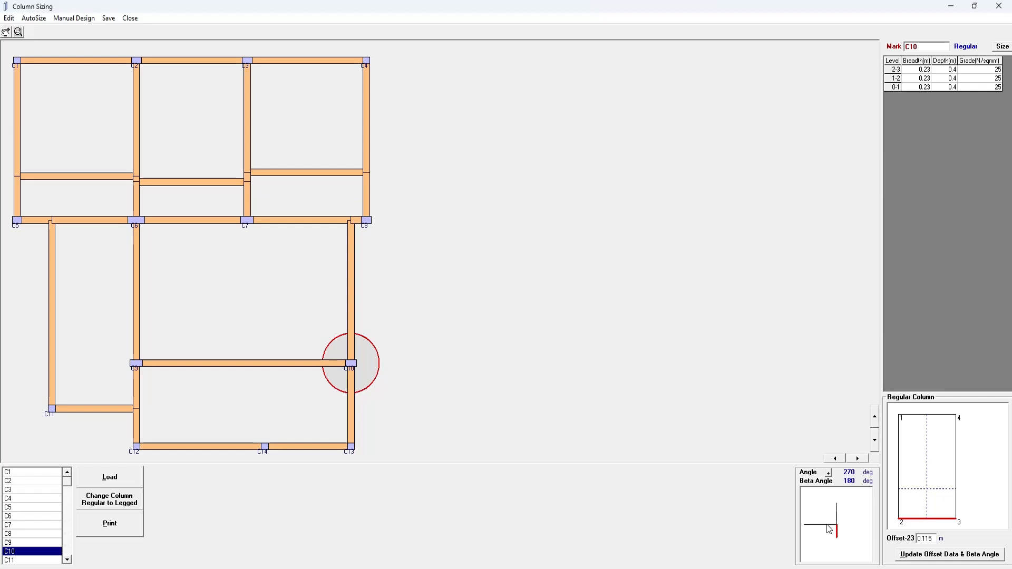
left_click(817, 525)
left_click(998, 488)
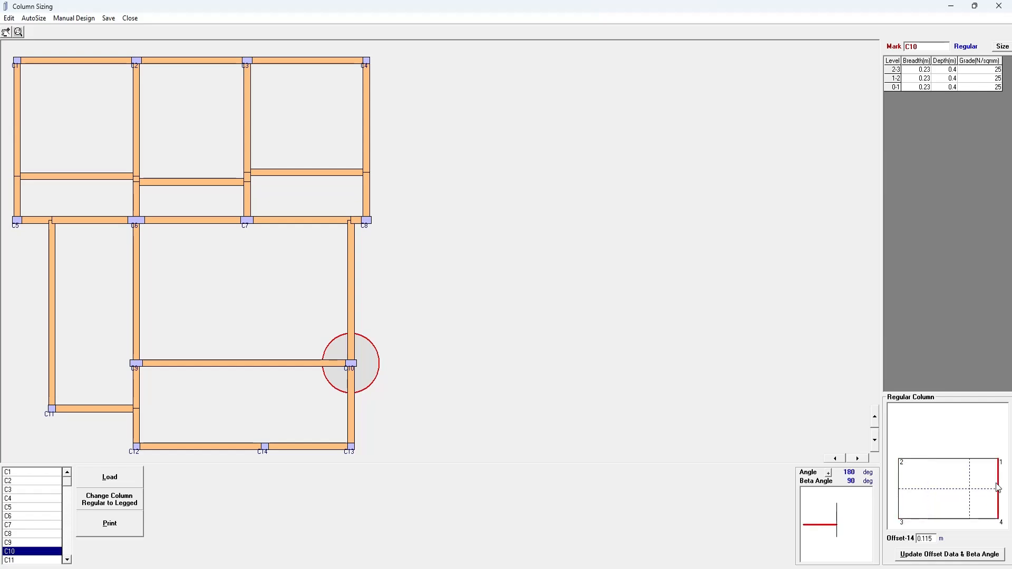
left_click(946, 556)
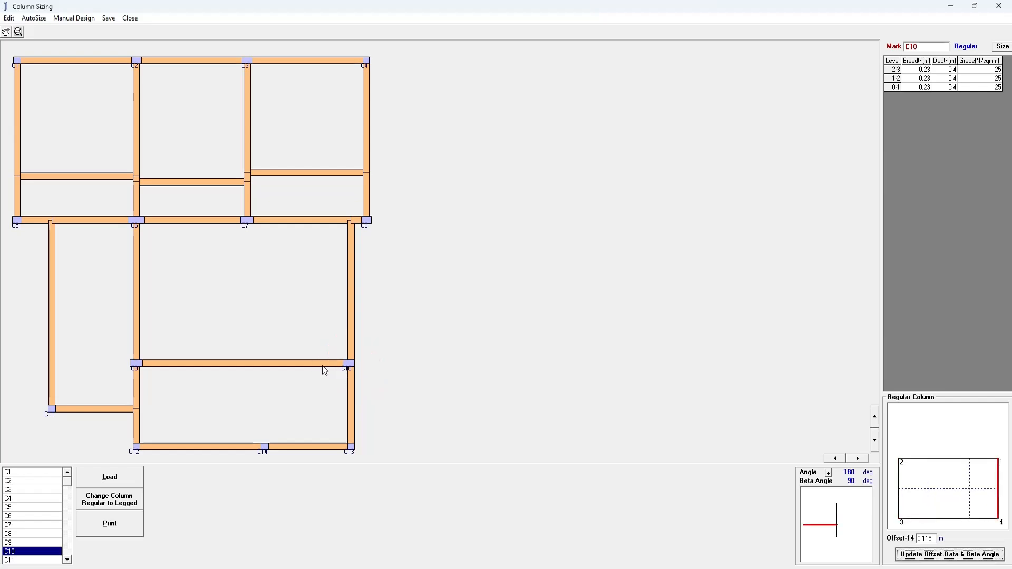
Step: Update the column offsets to 0.115 m, on edge 1-4 for C9 and on edge 2-3 for C8
left_click(136, 364)
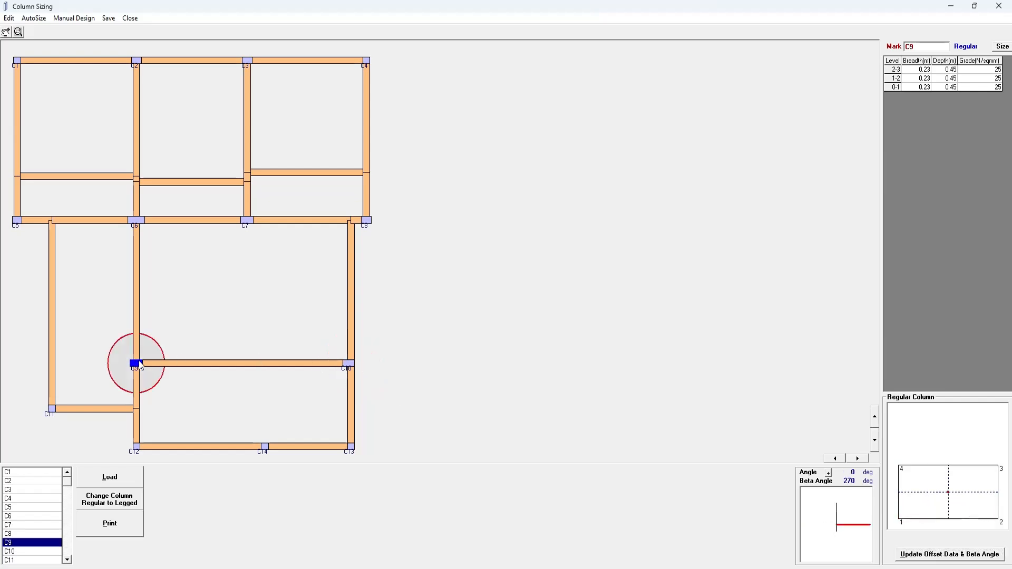
left_click(899, 493)
left_click(946, 557)
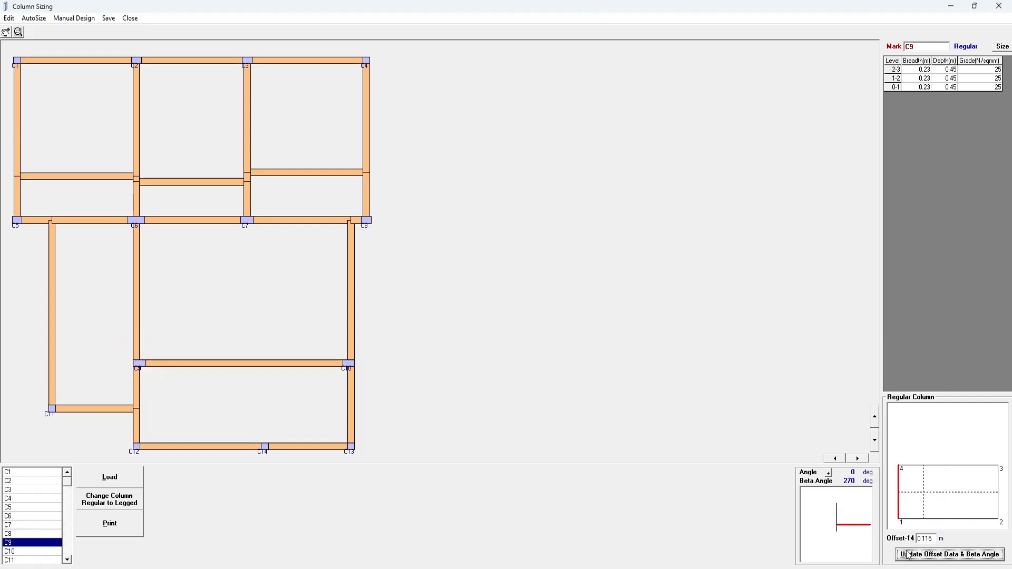
left_click(366, 221)
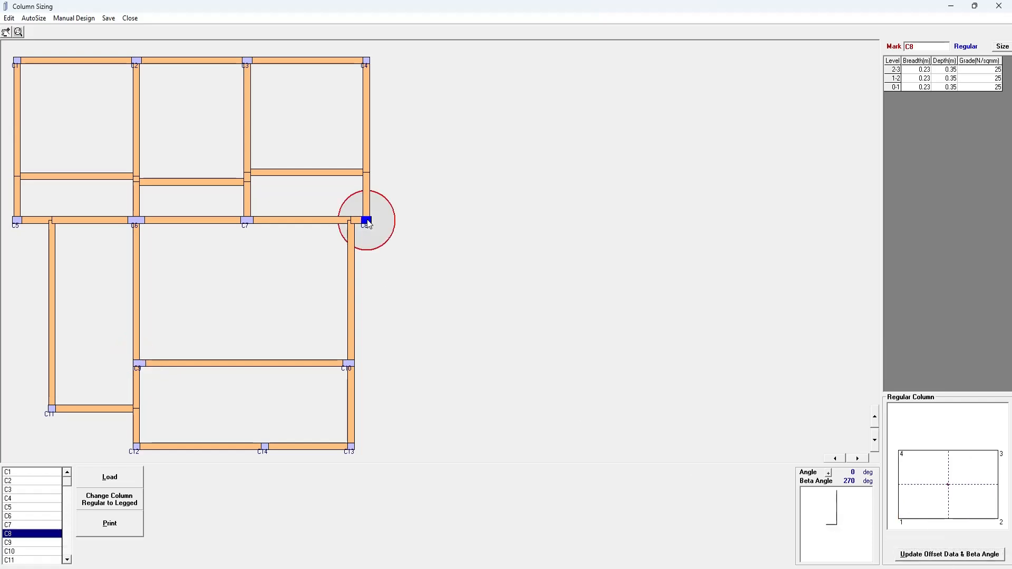
left_click(997, 481)
left_click(951, 555)
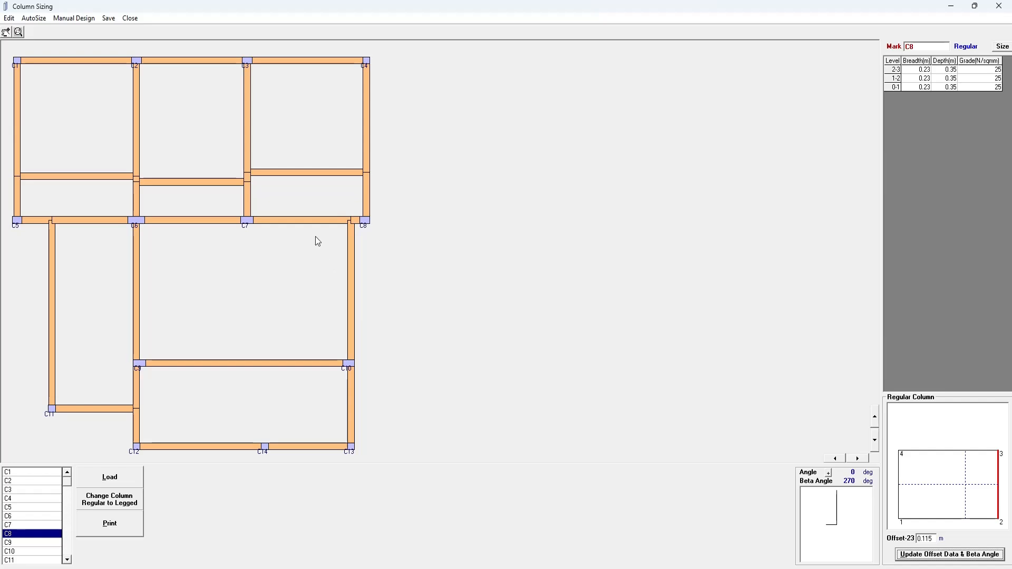
Step: Update column C5's offset on edge 1-4 to 0.115 m and close column sizing
left_click(18, 220)
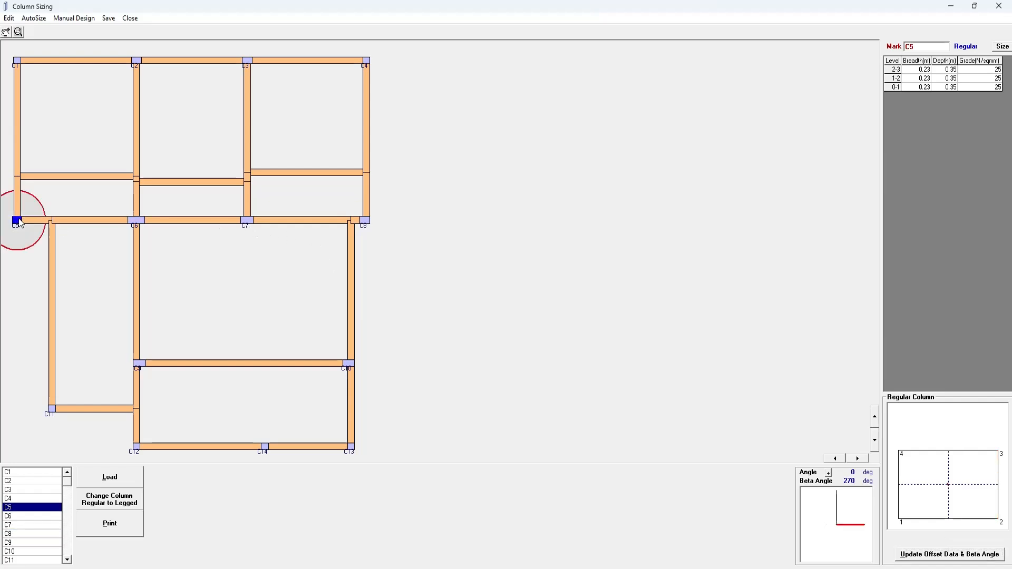
left_click(899, 484)
left_click(934, 557)
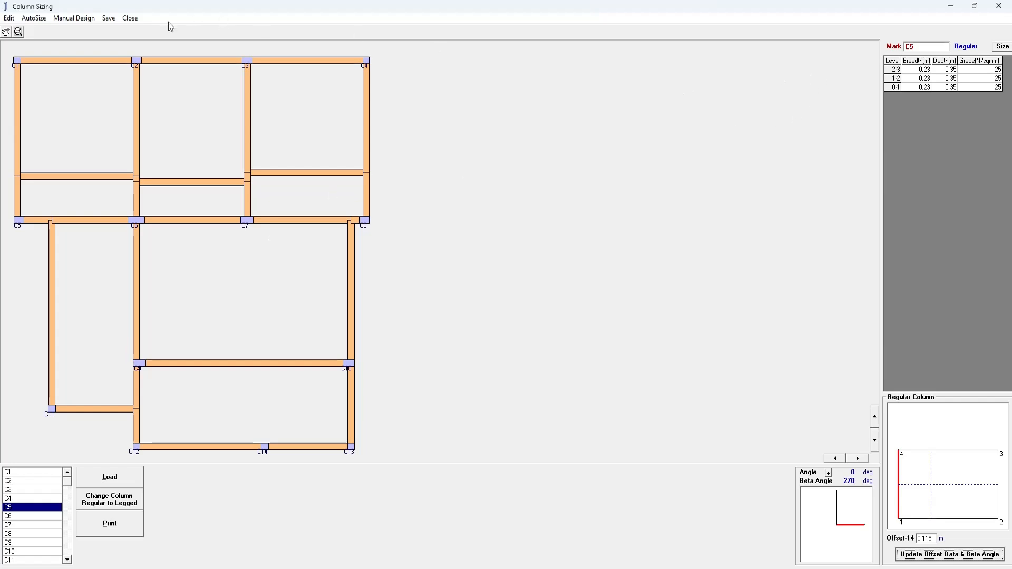
left_click(129, 20)
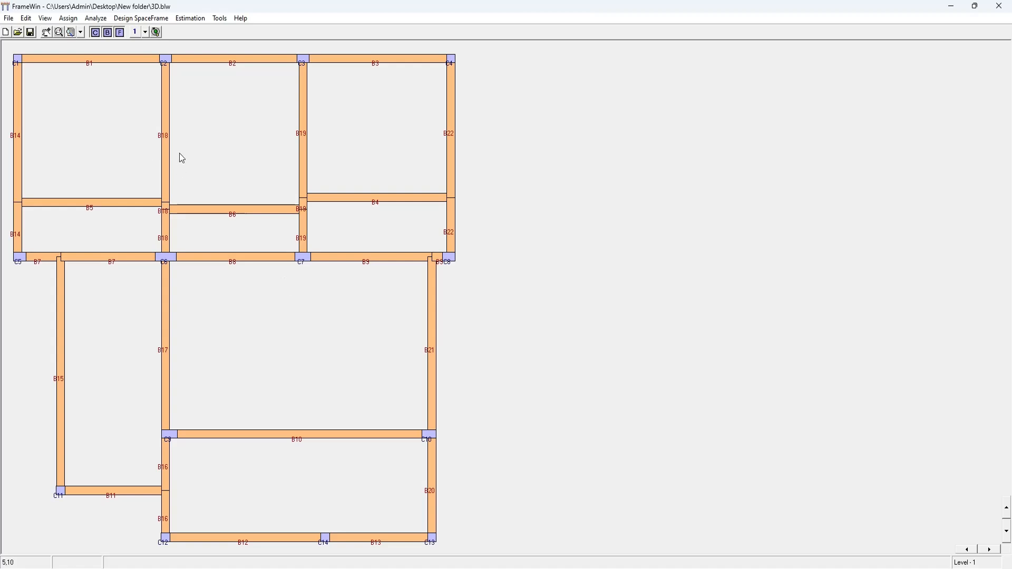
Step: Examine the column estimation table, including the required reinforcement area and percentage for all columns, and close it
left_click(190, 18)
left_click(199, 41)
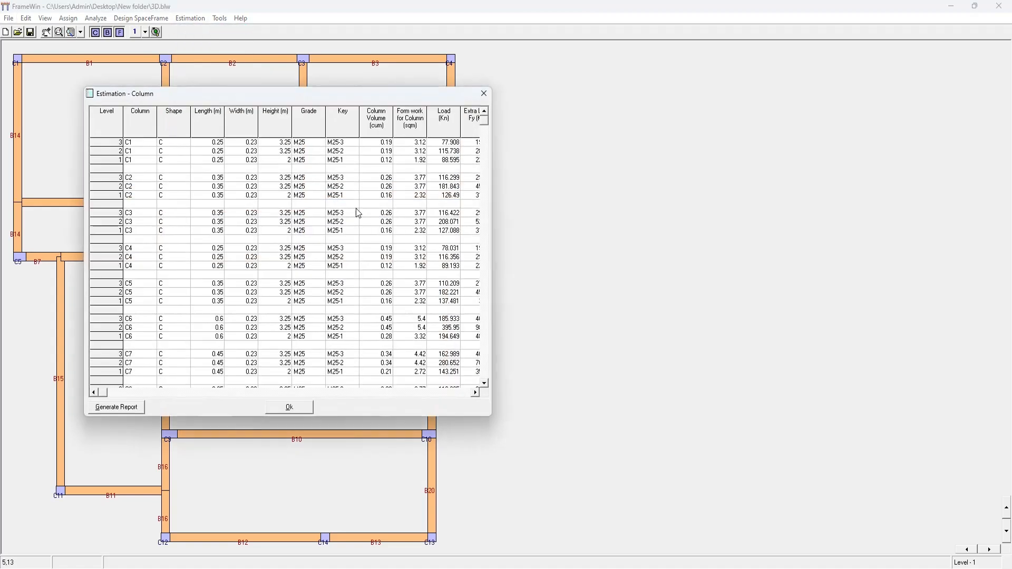
left_click(475, 393)
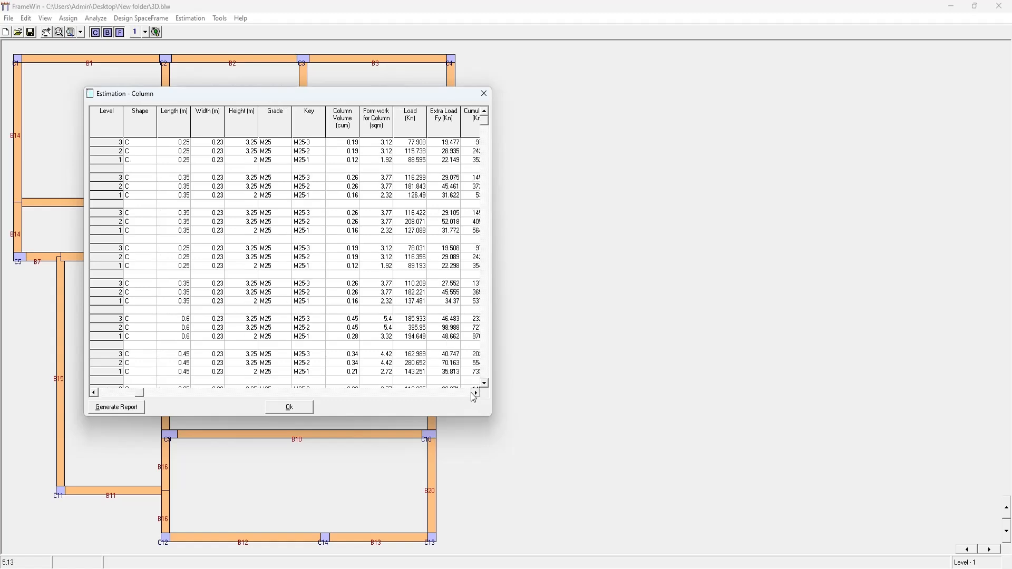
left_click(475, 393)
left_click(475, 392)
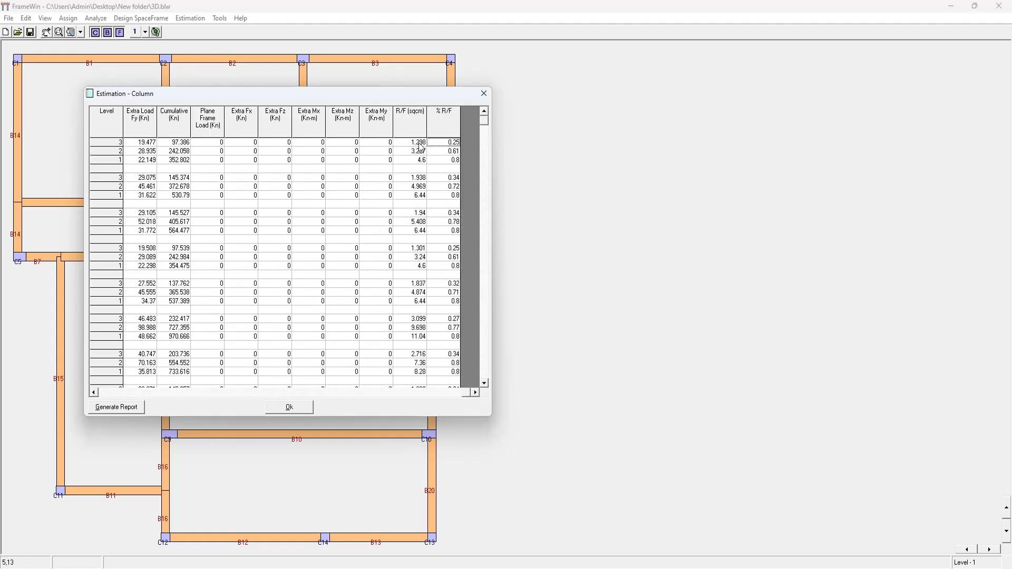
left_click_drag(420, 146, 414, 409)
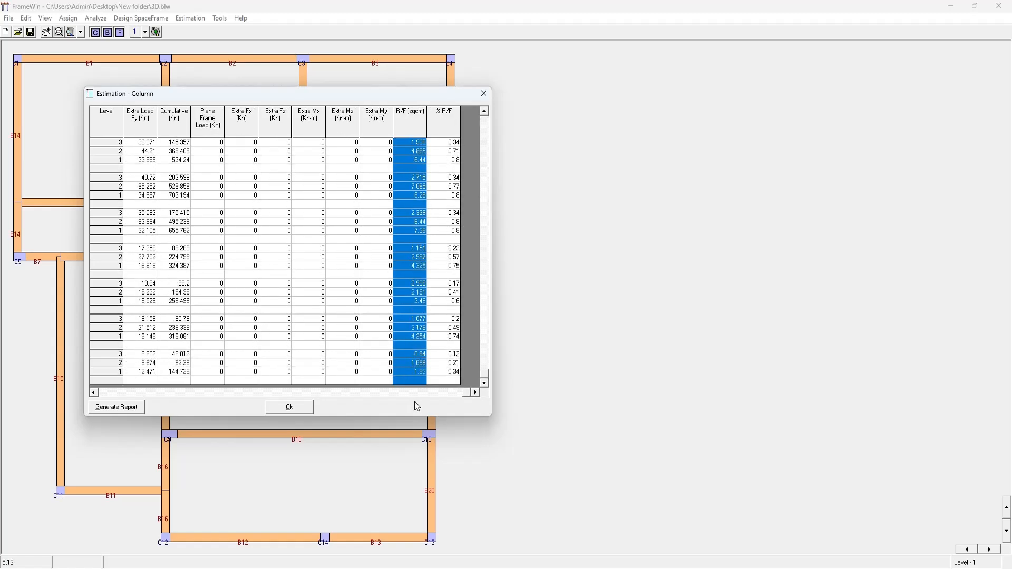
left_click(289, 406)
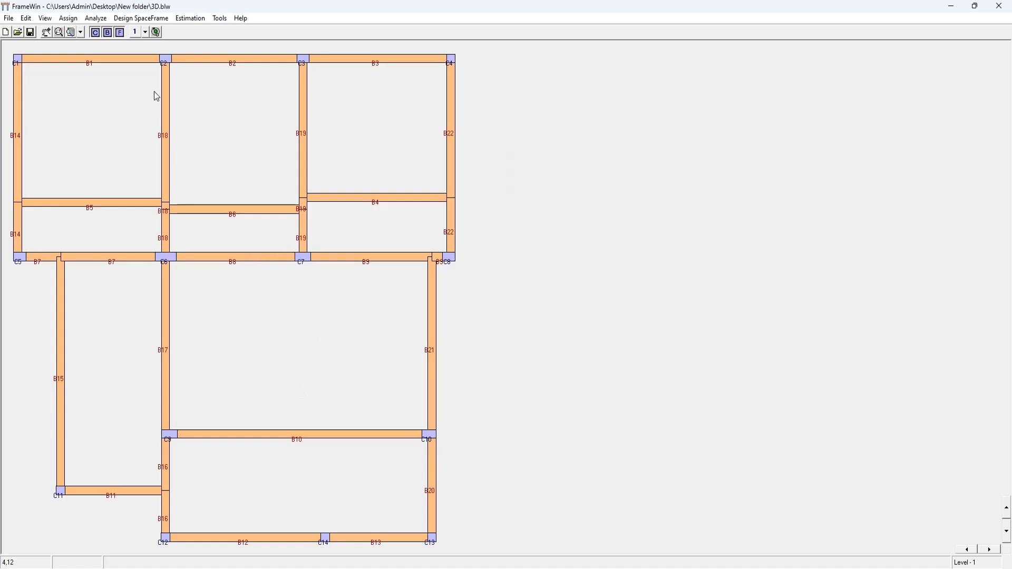
Step: Start the footing design in footing estimation with a plinth height of 2 m, accepting the estimated footing information
left_click(190, 18)
left_click(195, 27)
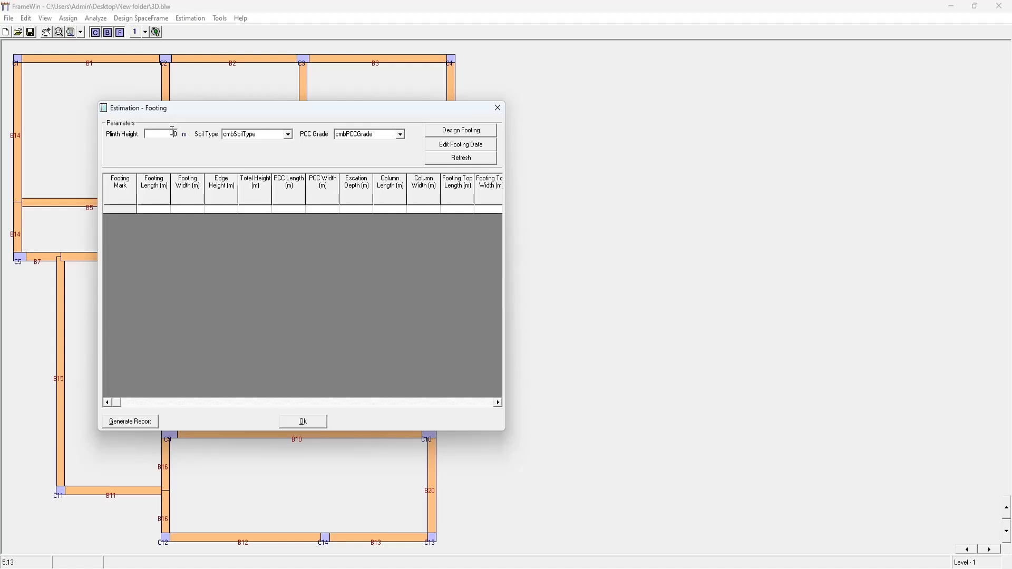
double_click(173, 134)
type("2")
left_click(445, 134)
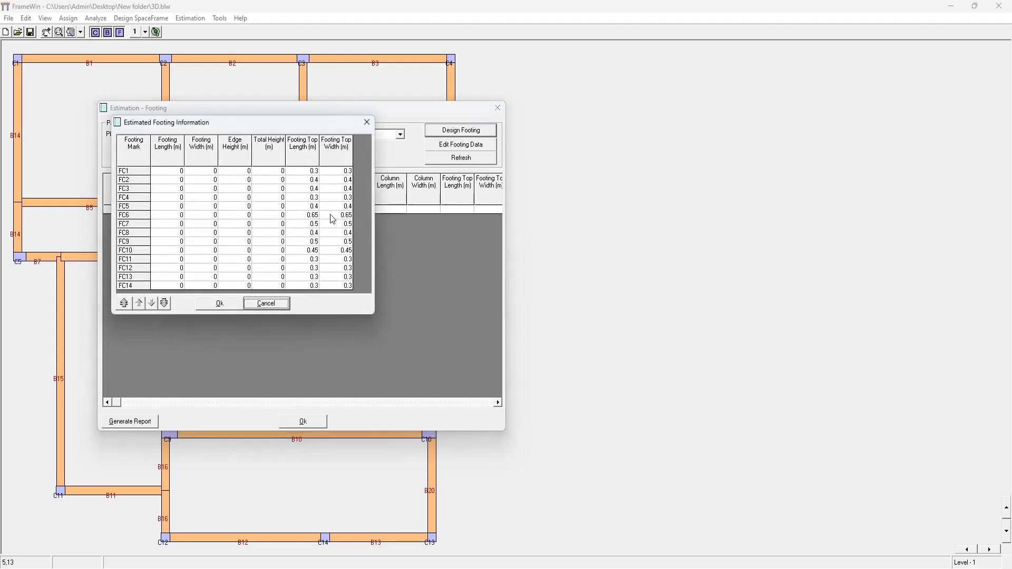
left_click(221, 308)
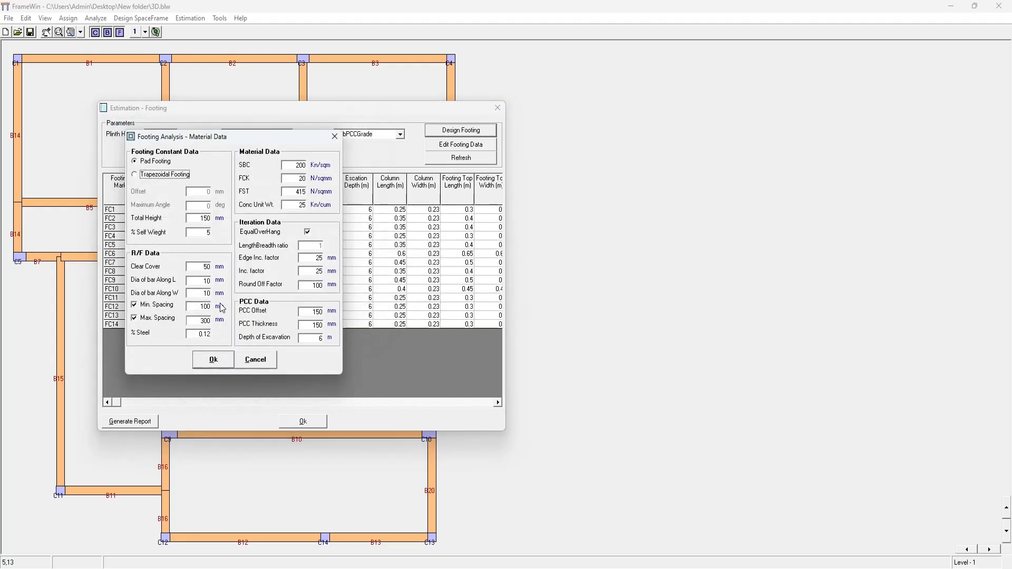
Step: Design pad footings with a total height of 450 mm, FCK of 25 and FST of 500 N/sqmm
left_click_drag(207, 141, 302, 154)
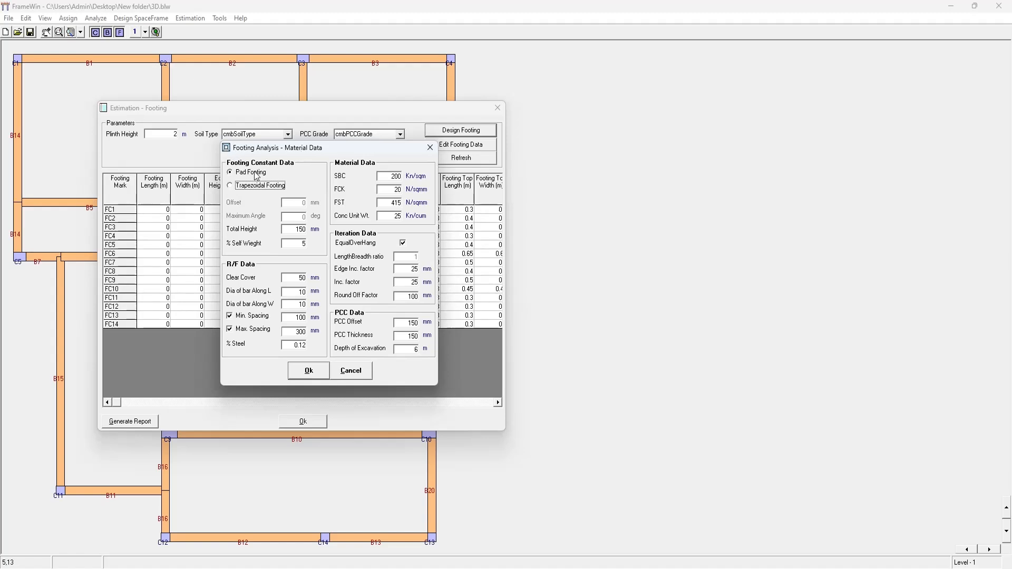
left_click(290, 230)
type("450")
left_click_drag(389, 177, 425, 190)
type("25")
type("500")
left_click(309, 370)
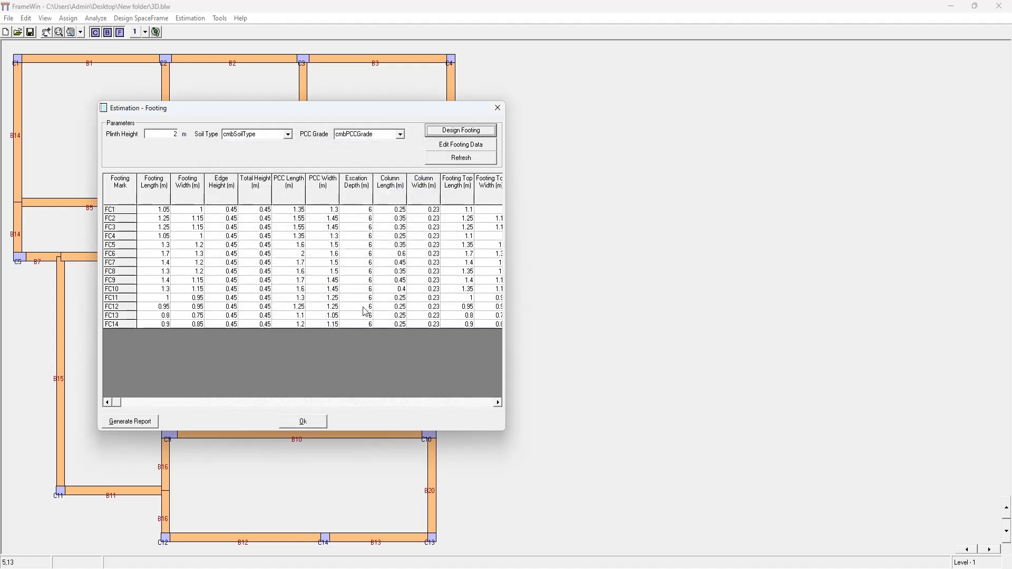
Step: Review the designed dimensions of footings FC1 to FC14 in the footing data and close the footing estimation
left_click(446, 146)
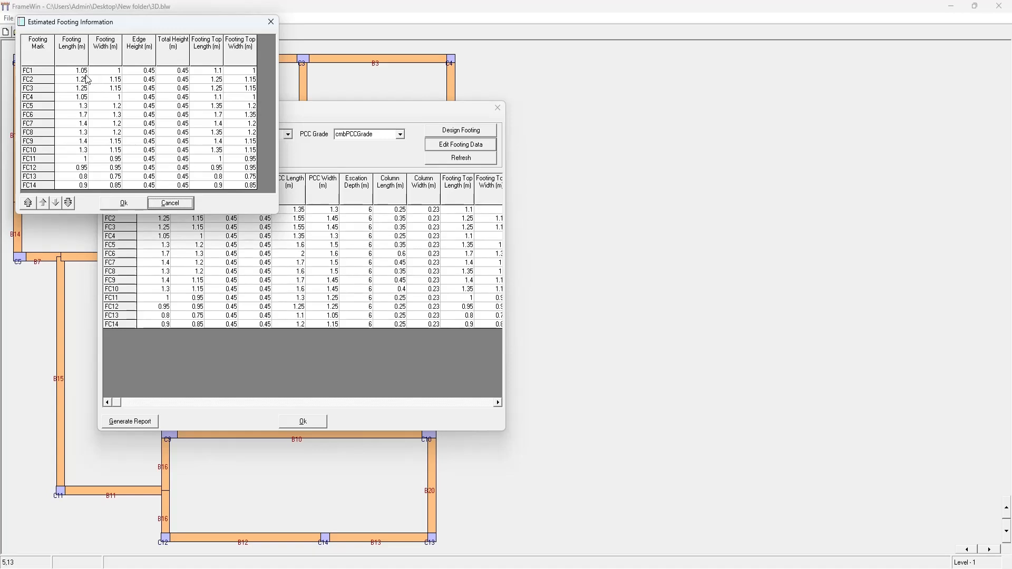
left_click(171, 204)
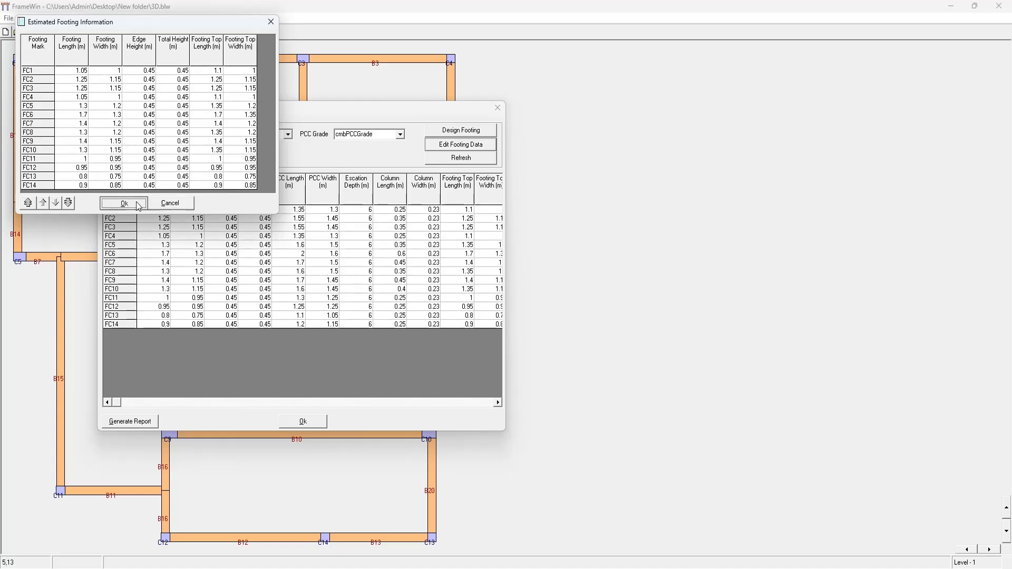
left_click(303, 421)
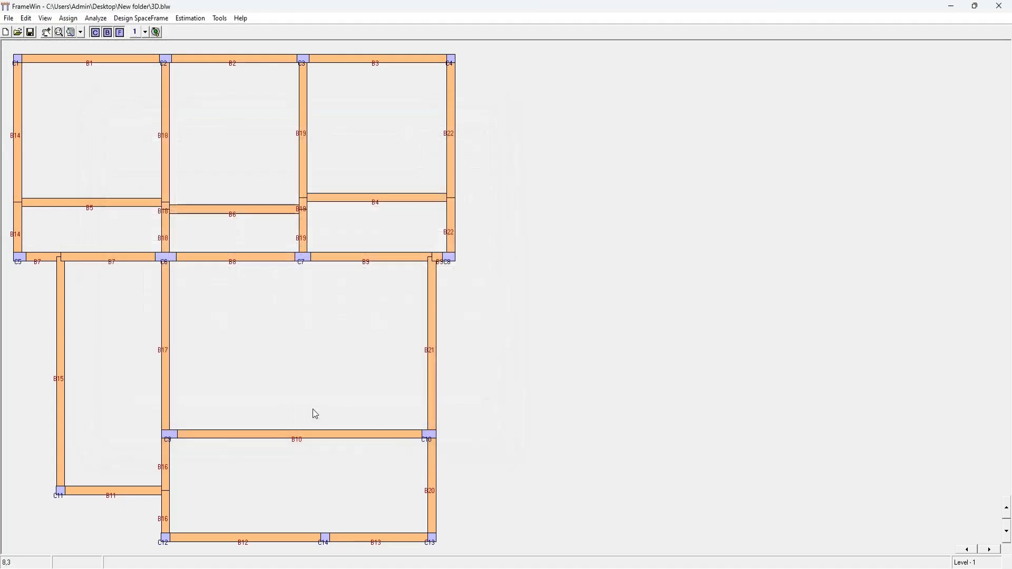
left_click(190, 17)
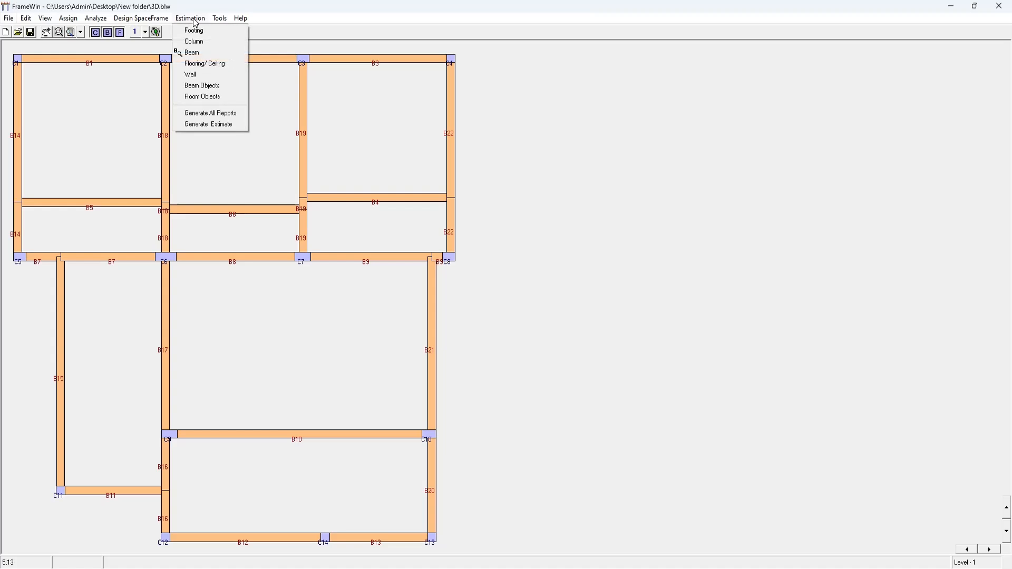
left_click(247, 152)
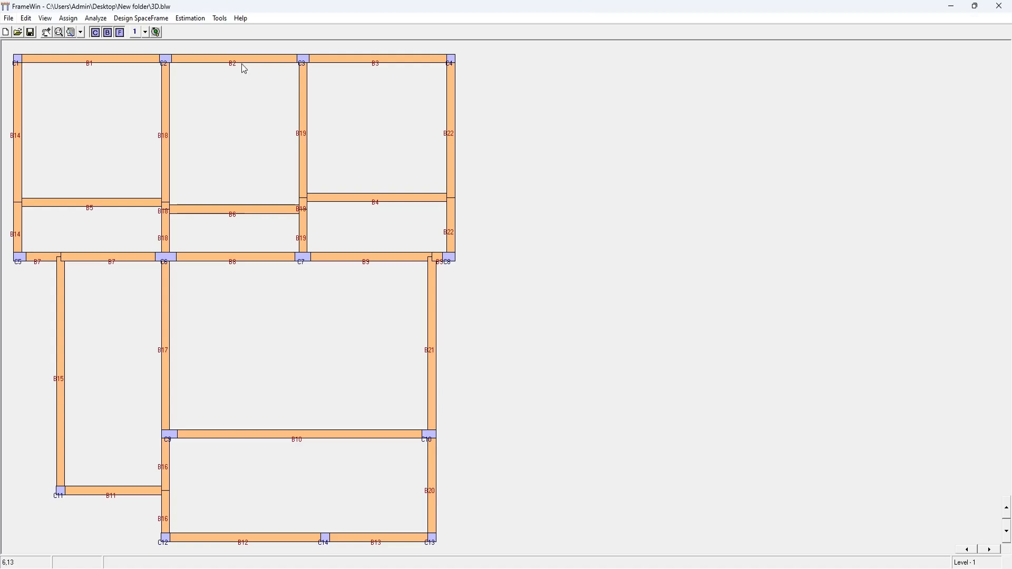
Step: Generate the footing estimation report, overwriting the existing 3D-FOOTING.xlsx file
left_click(191, 18)
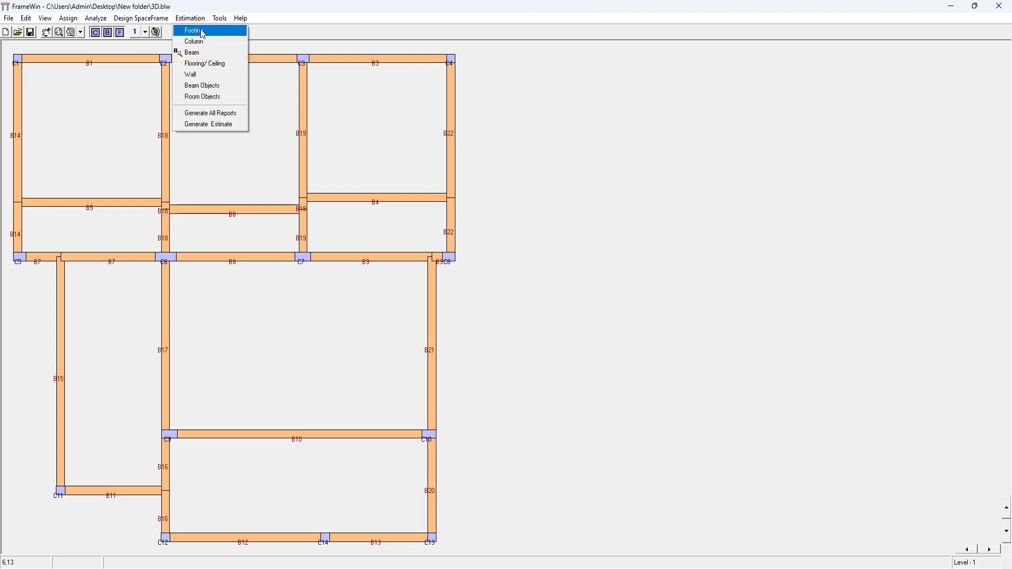
left_click(204, 32)
left_click(49, 336)
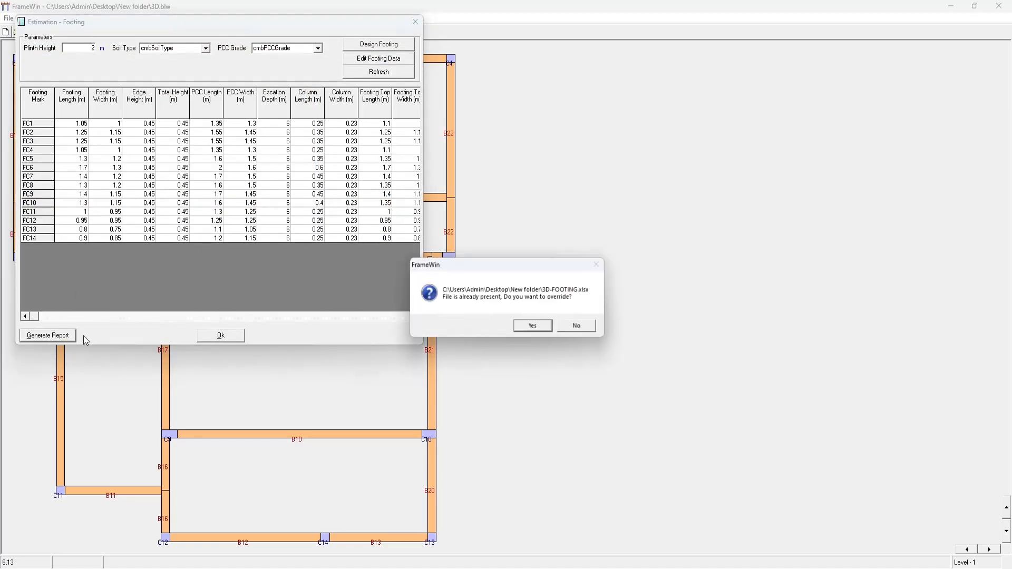
left_click(534, 326)
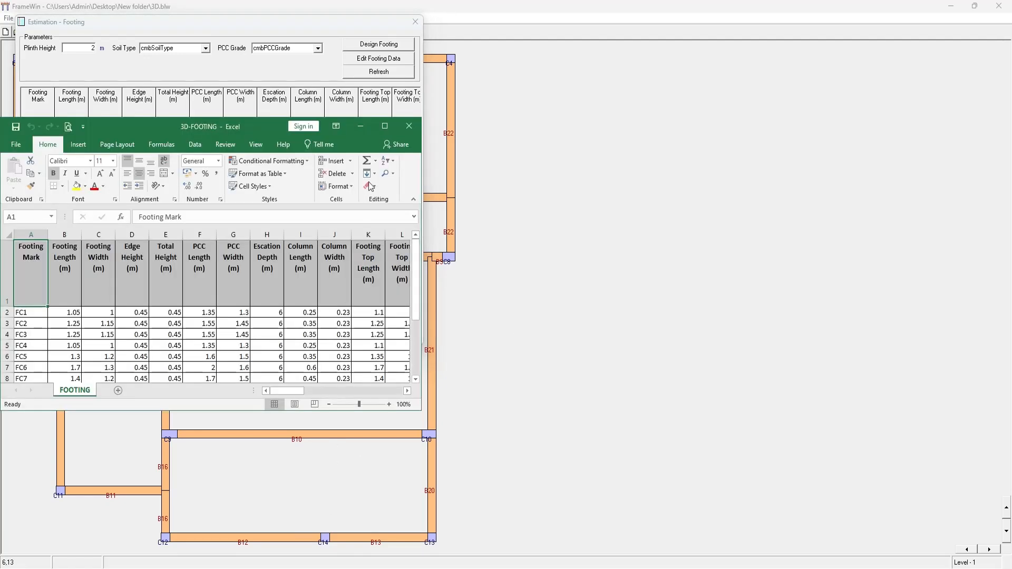
Step: Review the footing schedule for FC1 to FC14 in Excel, and close the workbook and the footing estimation
left_click(385, 125)
left_click_drag(29, 192, 414, 330)
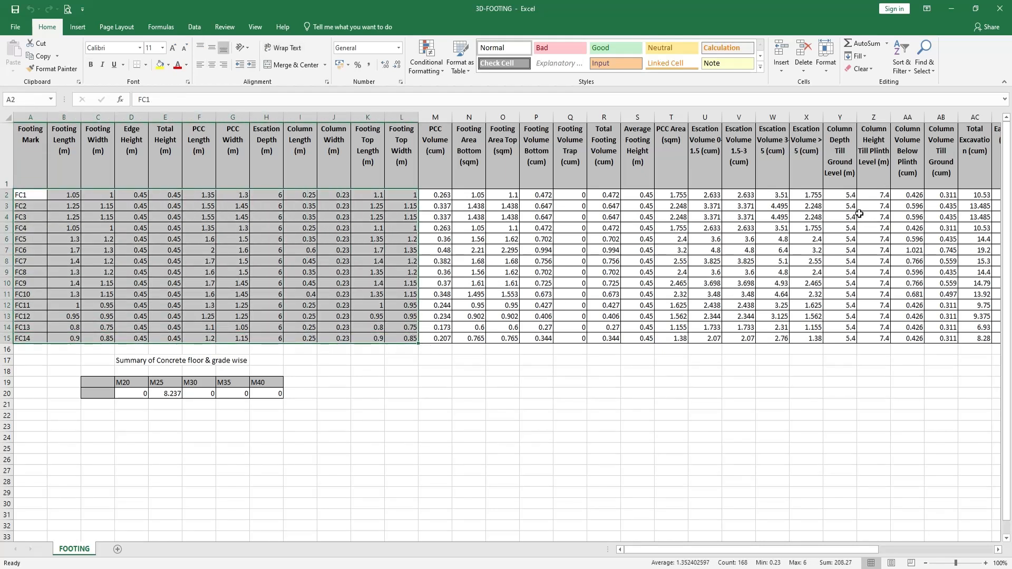
left_click(1000, 8)
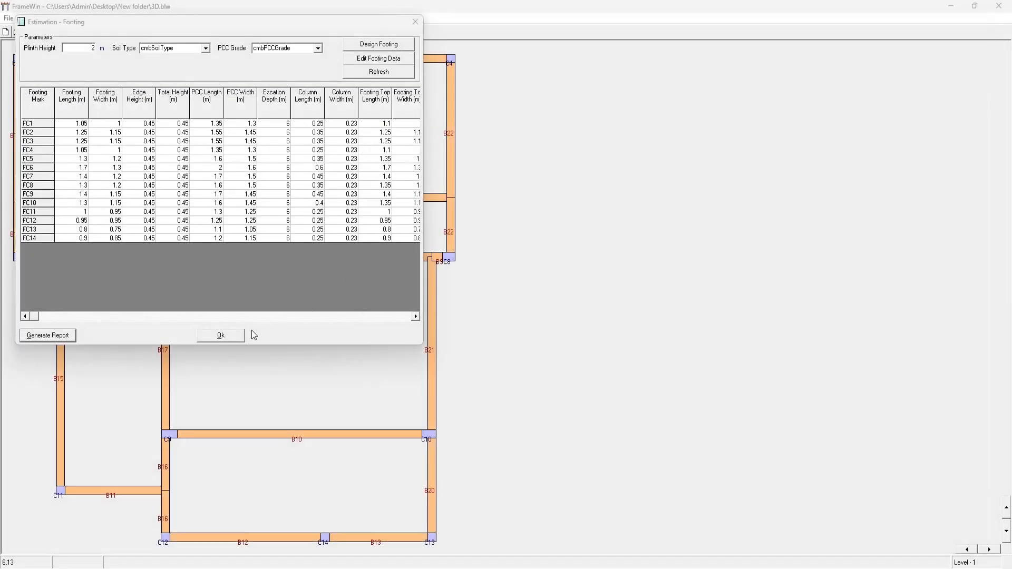
left_click(231, 336)
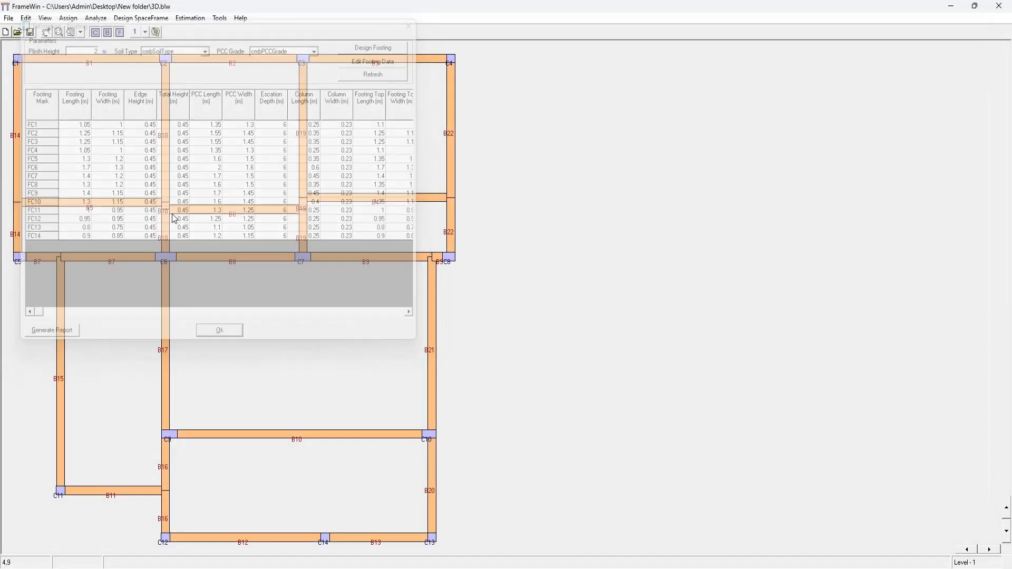
Step: Try to export the level 1 framing plan as a 2D CAD drawing
left_click(8, 17)
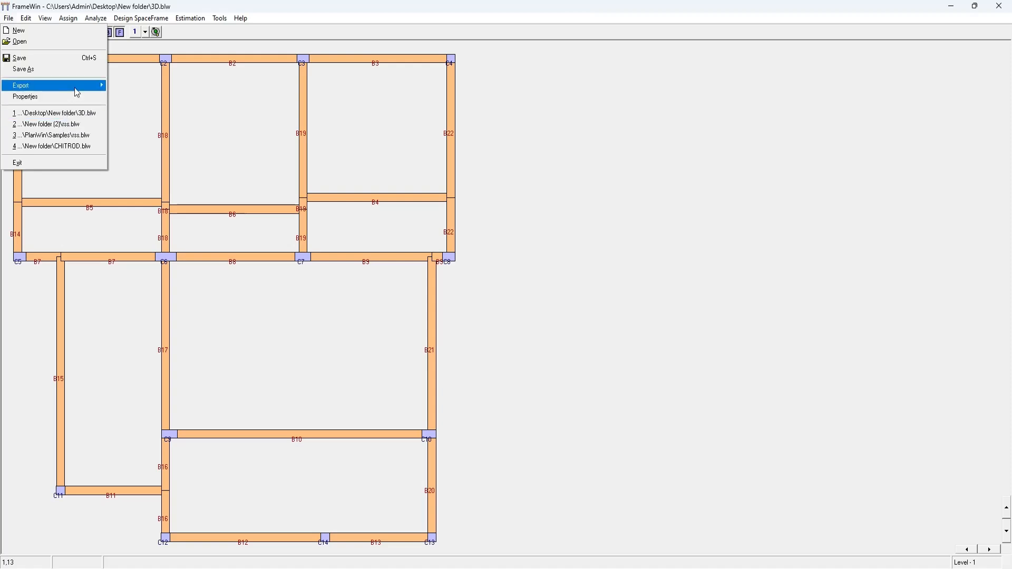
mouse_move(99, 87)
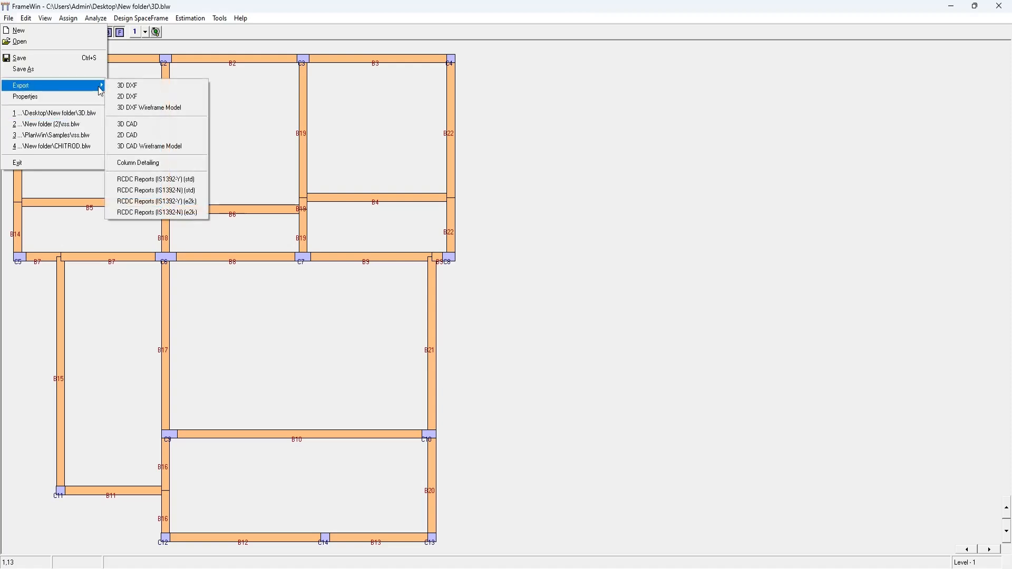
left_click(142, 136)
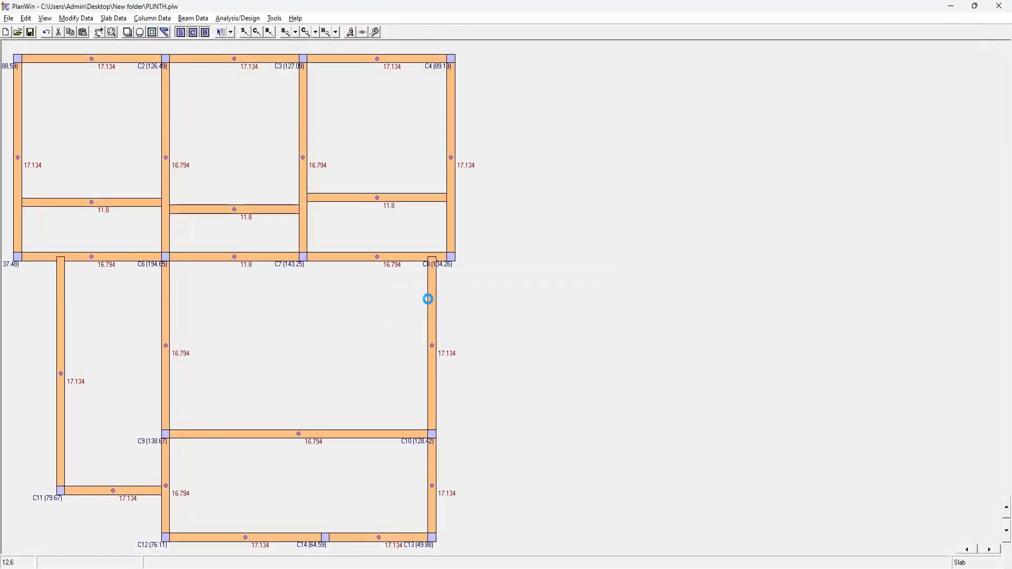
Step: Check the drawing open in GstarCAD and the project files in New folder, and return to FrameWin
mouse_move(276, 567)
left_click(276, 533)
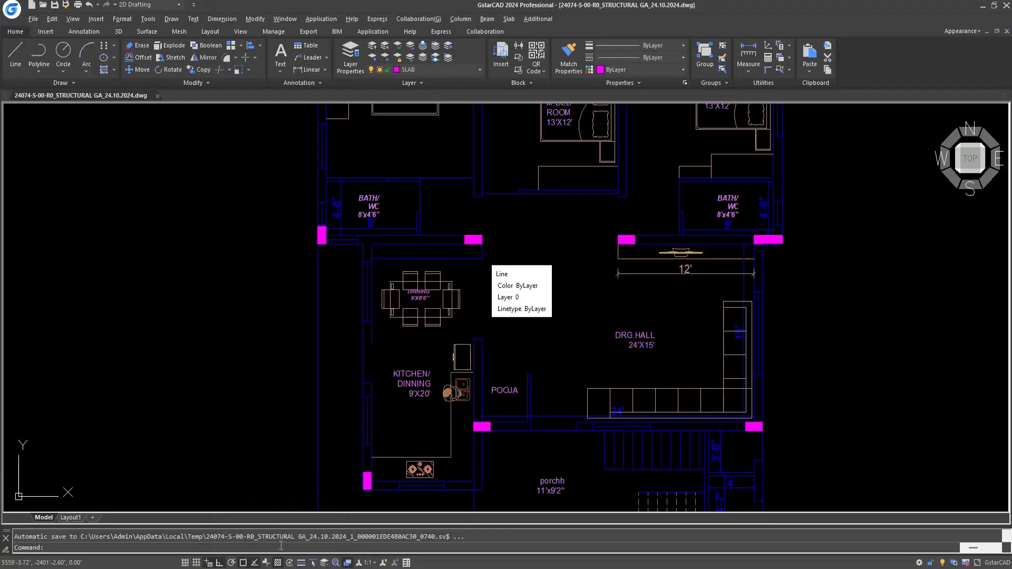
left_click(319, 567)
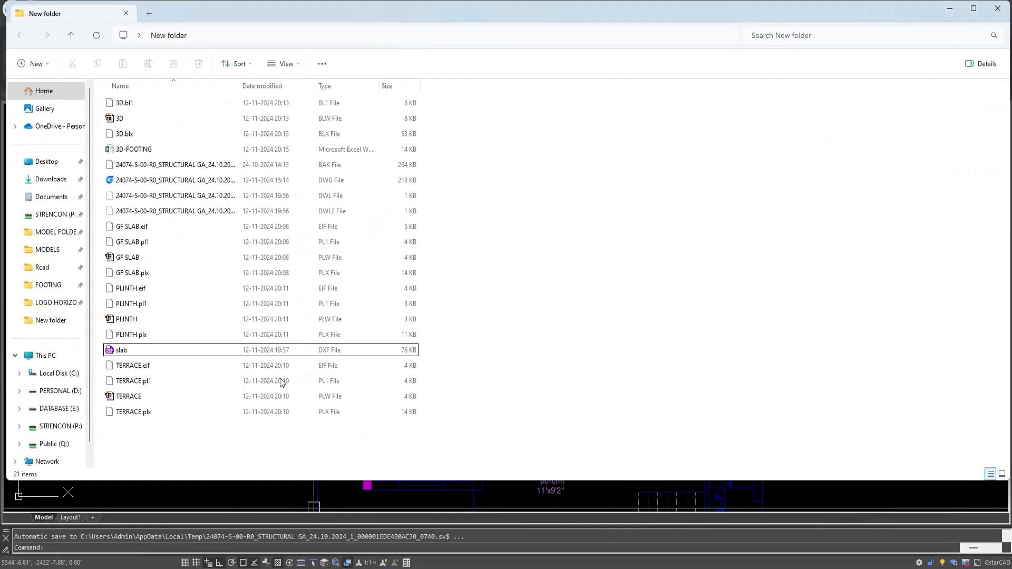
left_click(196, 186)
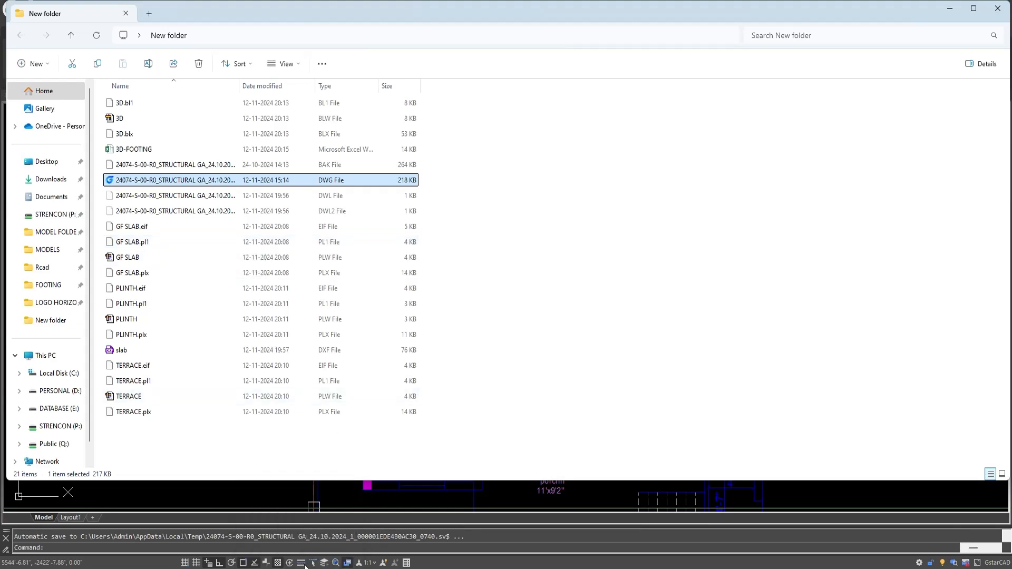
left_click(146, 121)
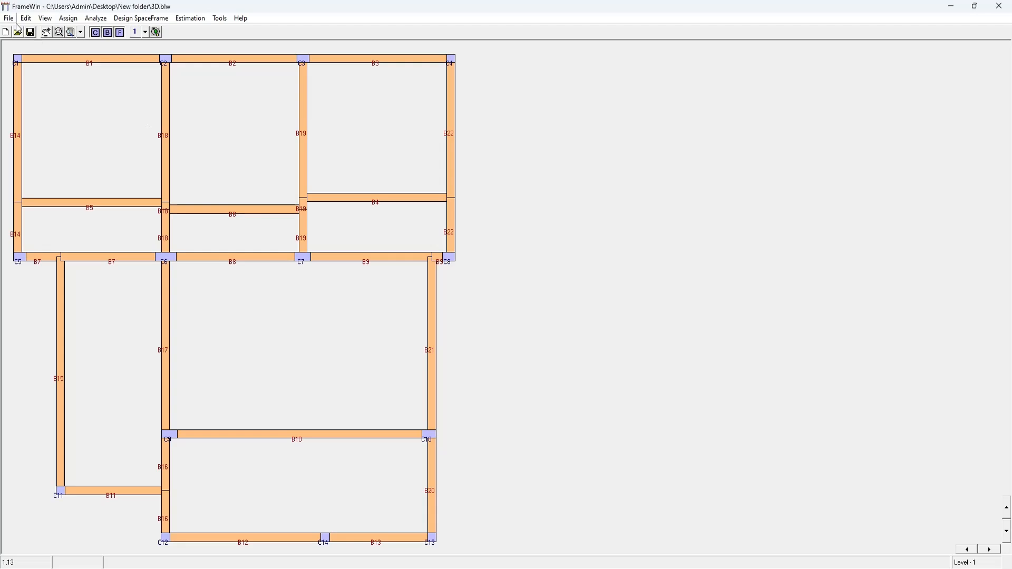
Step: Export the level 1 framing plan as a 2D DXF file named 3D_2D_1 in New folder
left_click(8, 18)
mouse_move(63, 86)
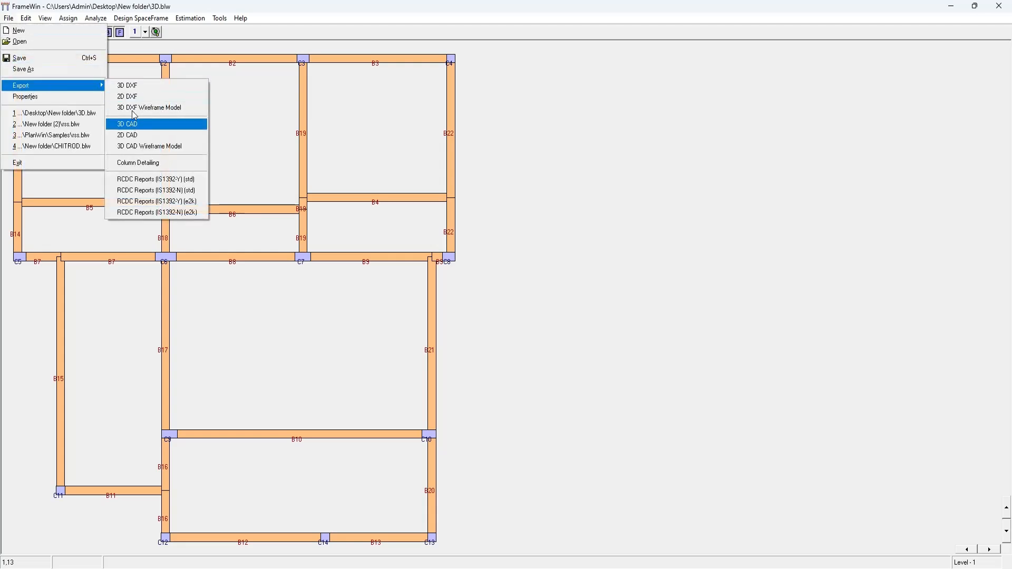
left_click(136, 96)
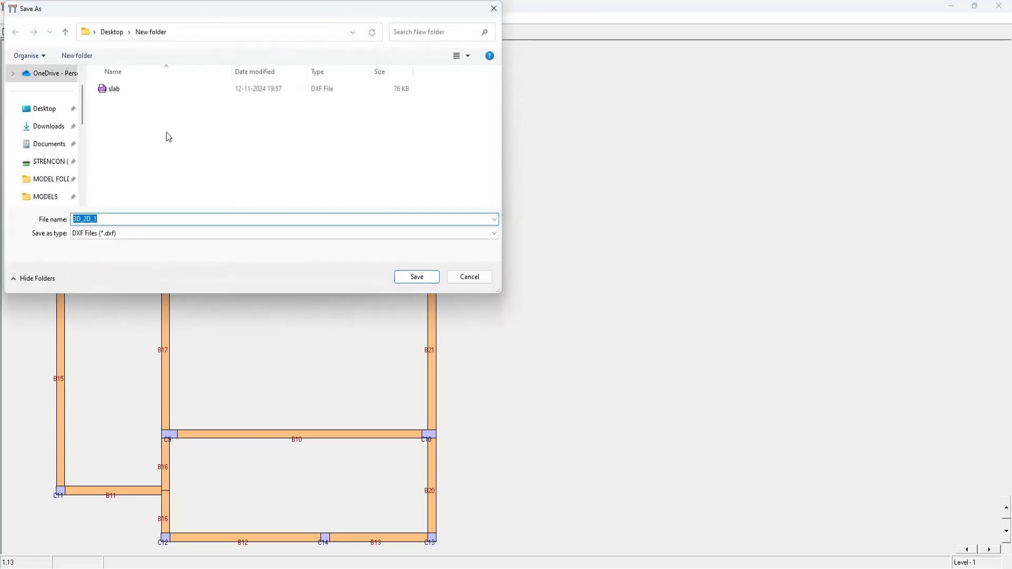
left_click(410, 277)
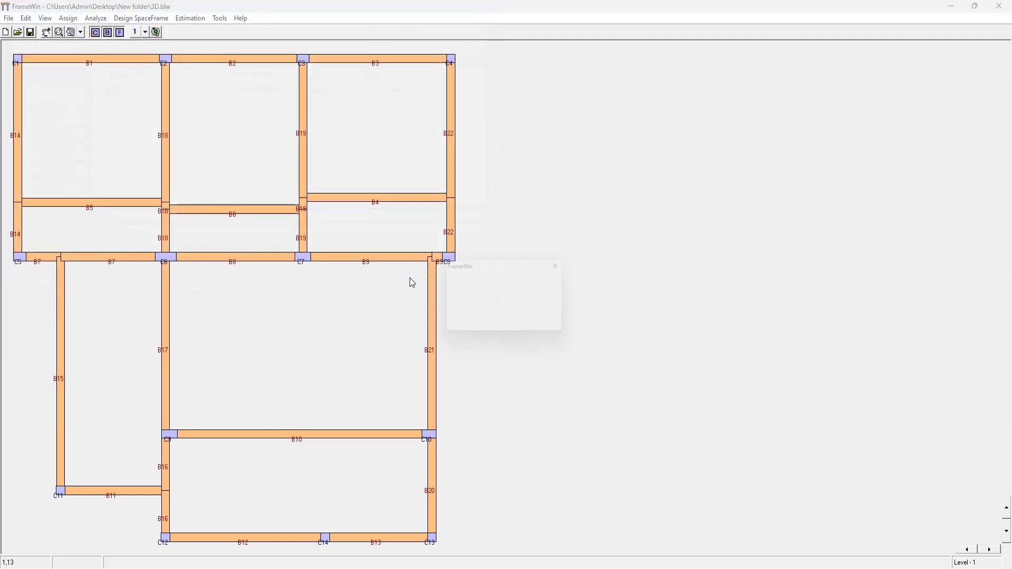
left_click(546, 326)
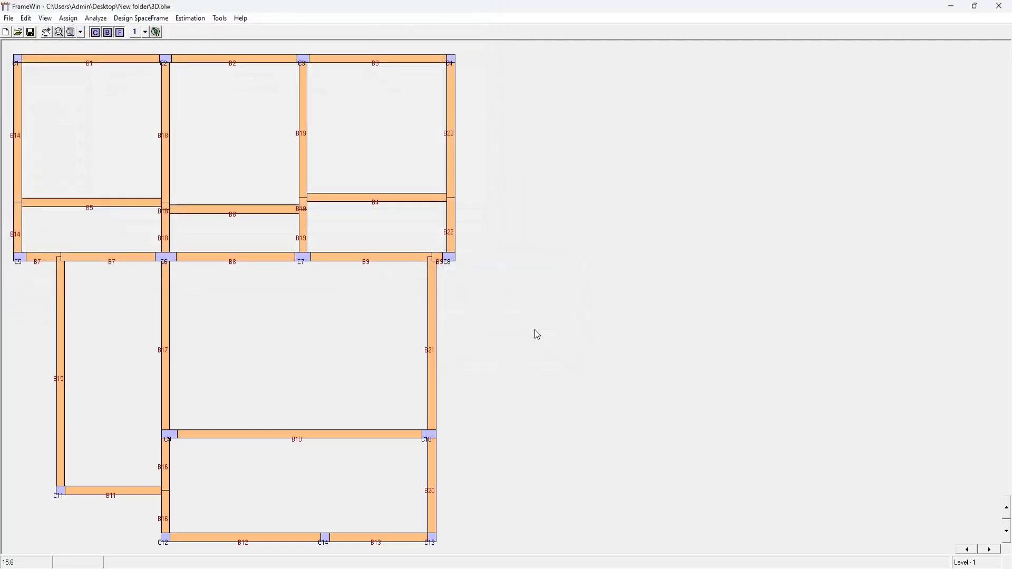
Step: Open the exported 3D_2D_1.dxf from New folder in GstarCAD and inspect the beam layout and column loads
left_click(203, 524)
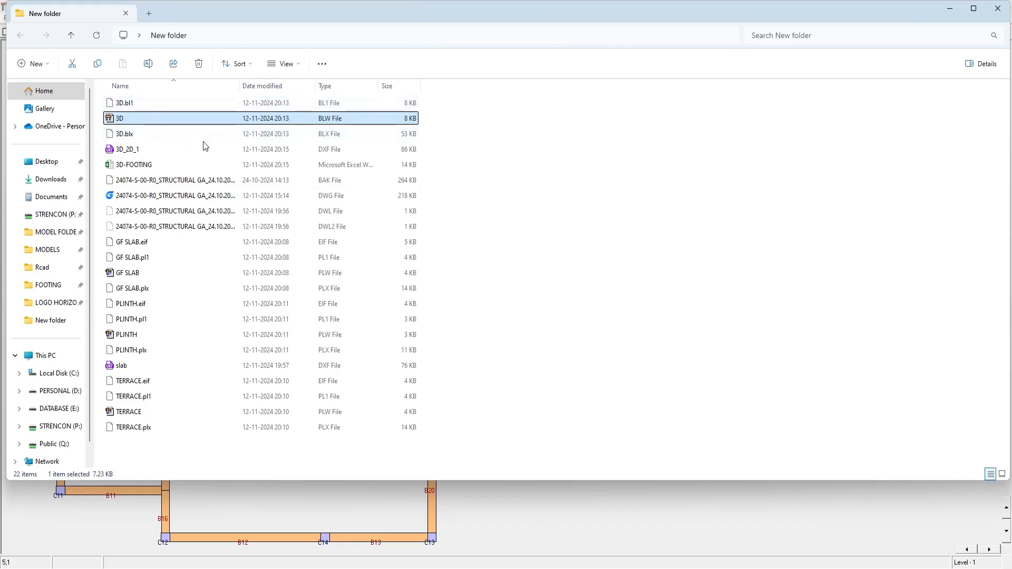
left_click(285, 87)
left_click(139, 103)
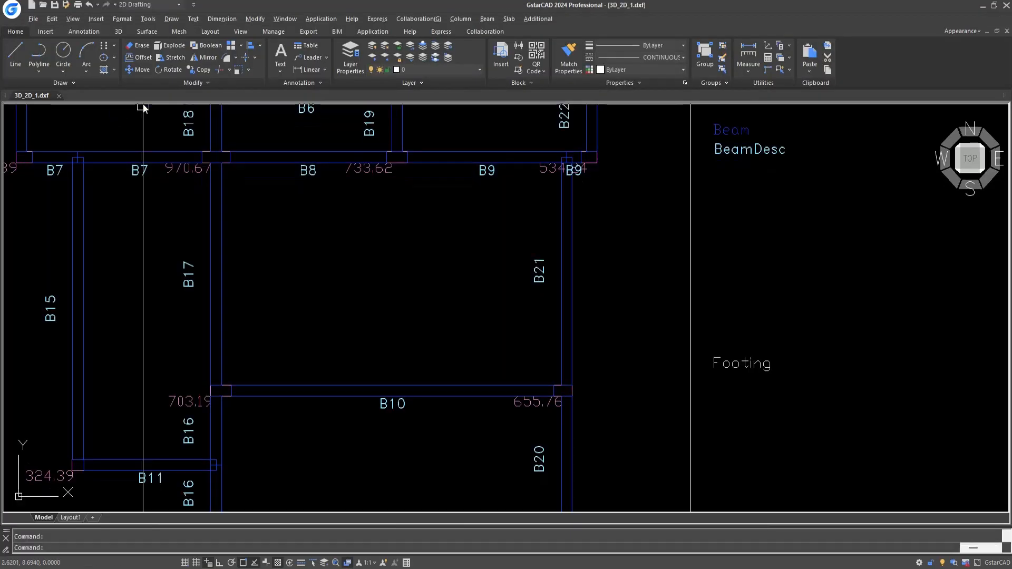
scroll(372, 293, "down", 2)
middle_click_drag(372, 294, 460, 373)
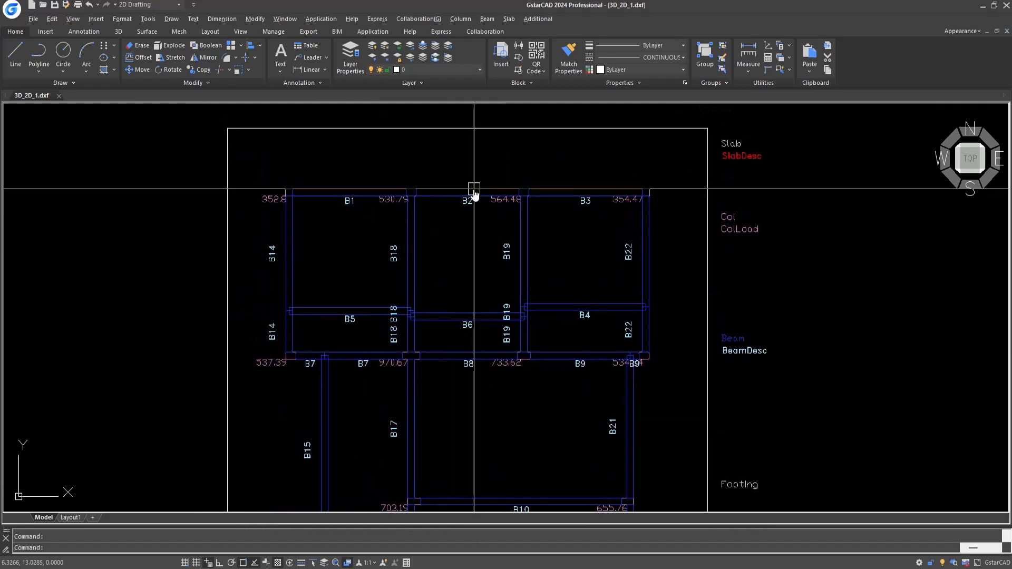
Step: Examine the beams, column loads and legend of the level 1 plan drawing, and return to FrameWin
scroll(488, 204, "up", 4)
scroll(557, 252, "down", 6)
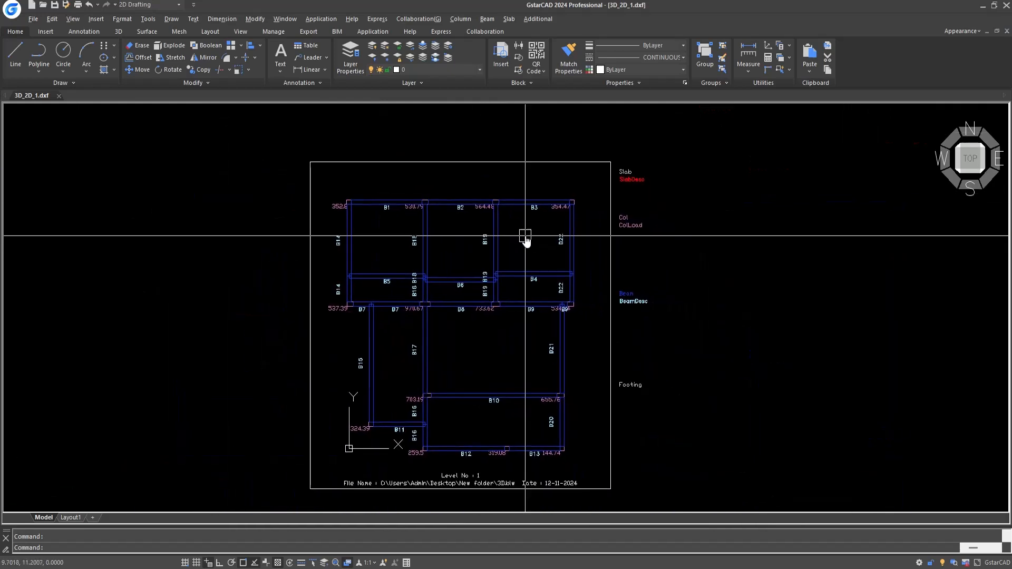
scroll(535, 247, "up", 3)
scroll(492, 301, "down", 4)
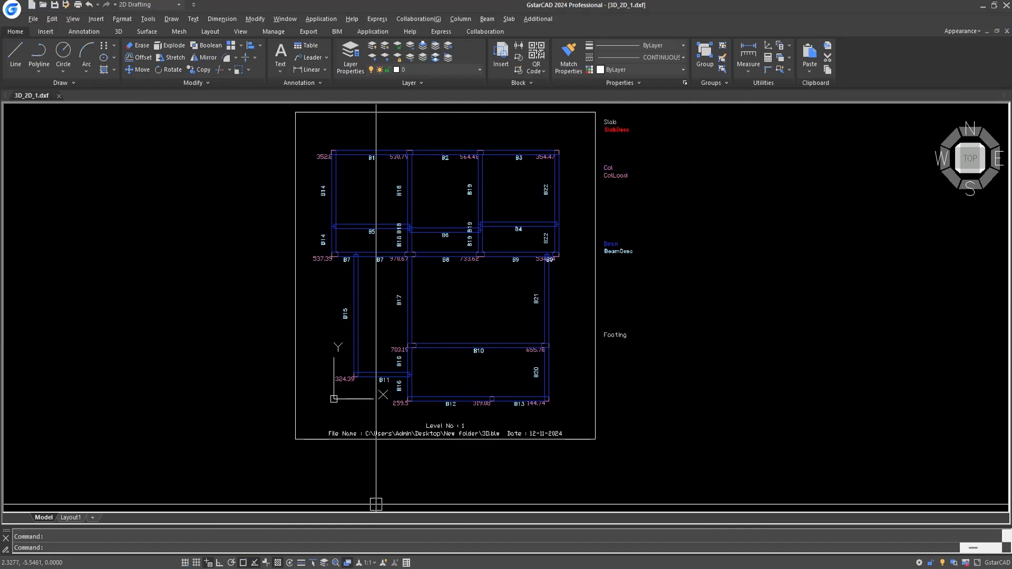
left_click(323, 551)
left_click(10, 21)
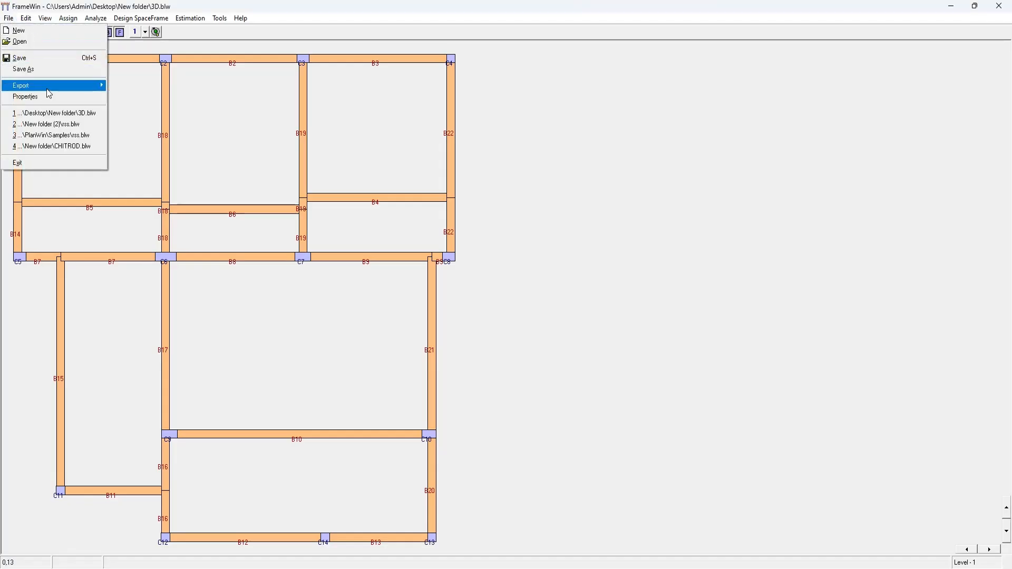
mouse_move(52, 86)
left_click(138, 96)
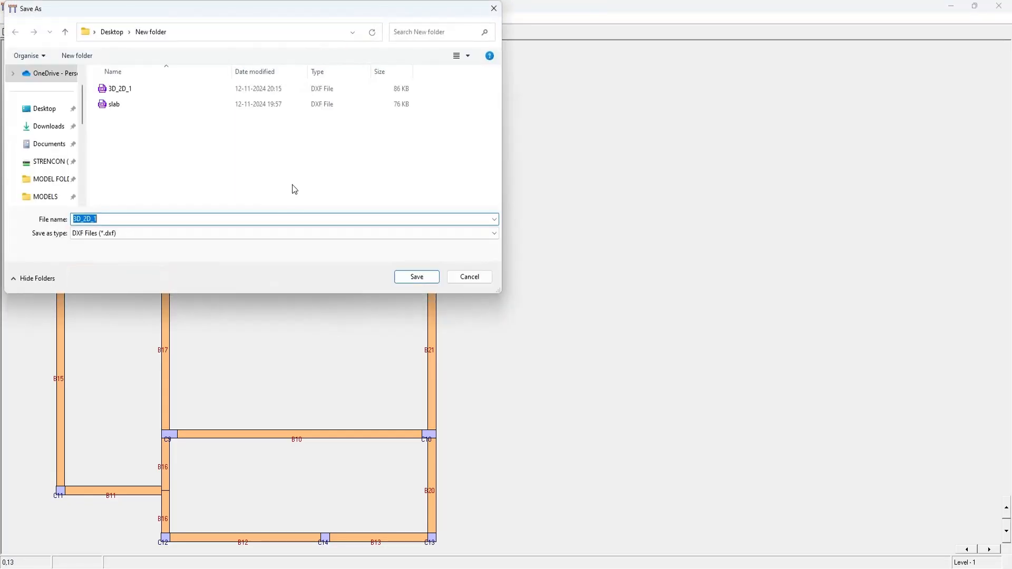
left_click(469, 278)
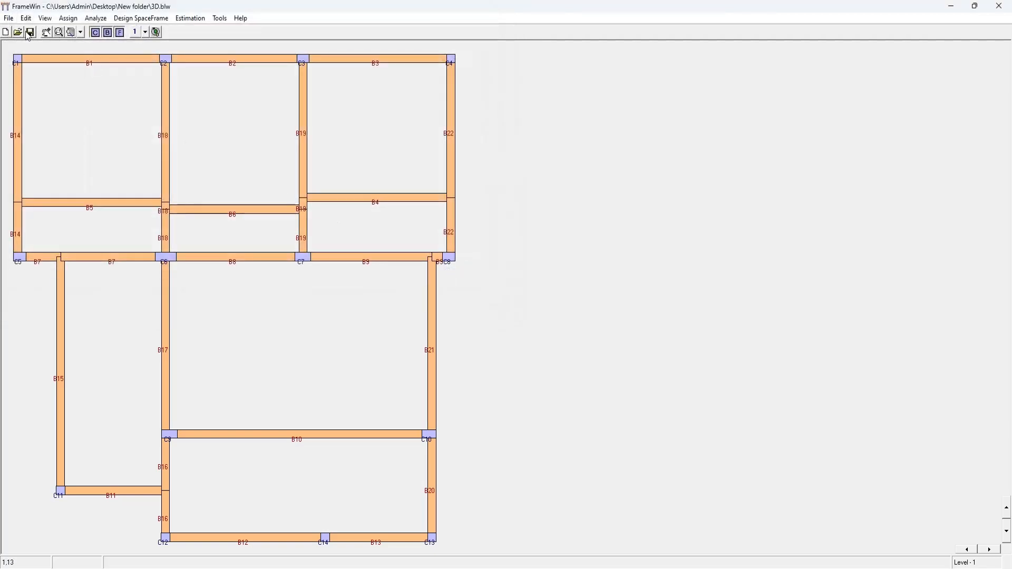
Step: Design the building's footings from the footing estimation as pad footings, accepting the preset footing sizes and material data
left_click(190, 18)
left_click(202, 30)
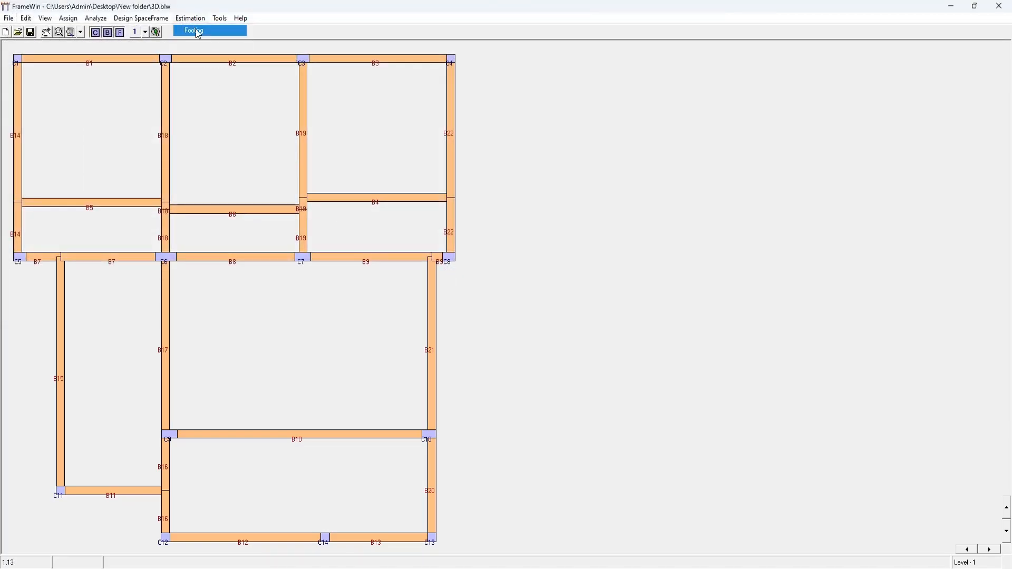
left_click(467, 132)
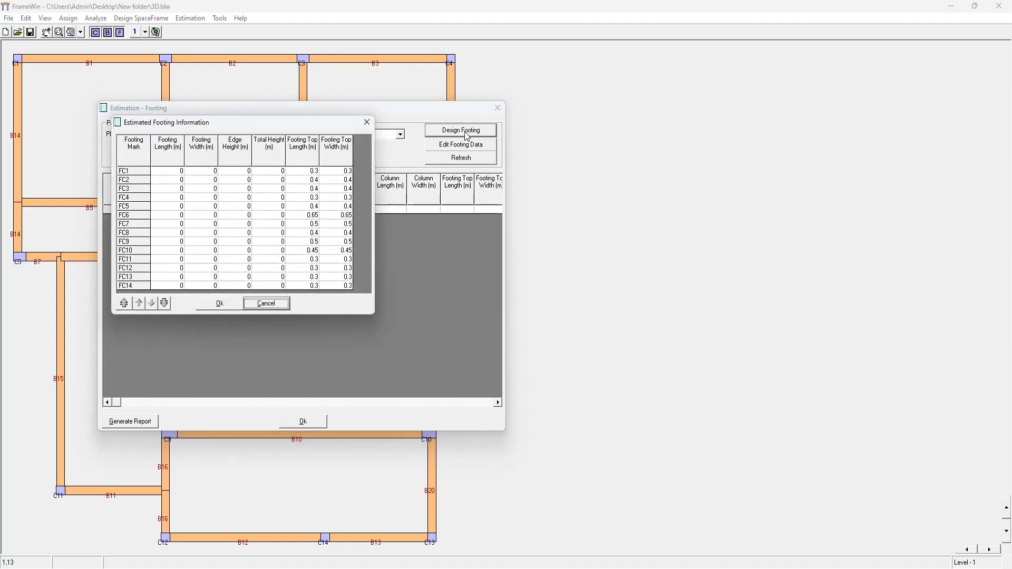
left_click(224, 303)
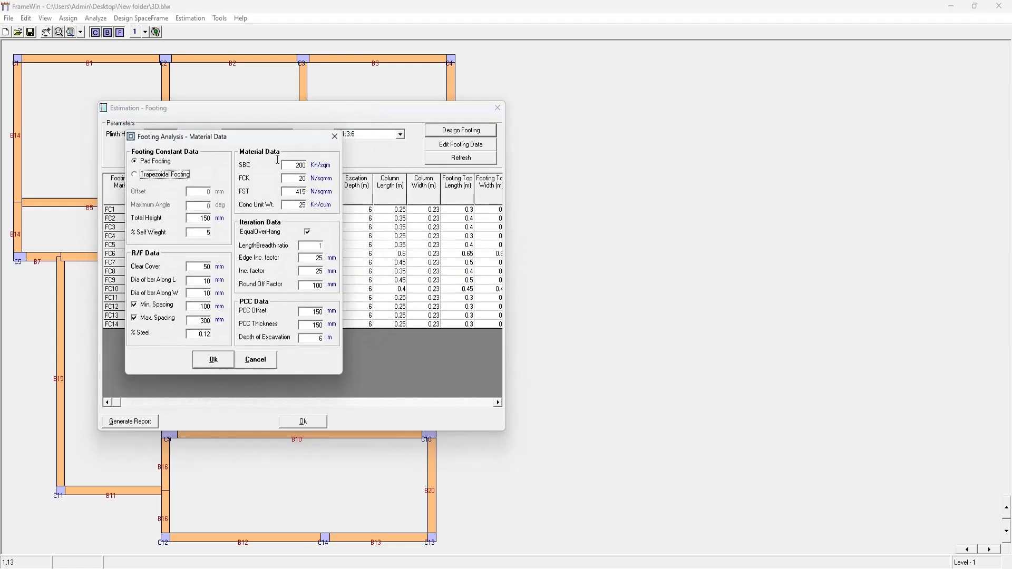
left_click(218, 362)
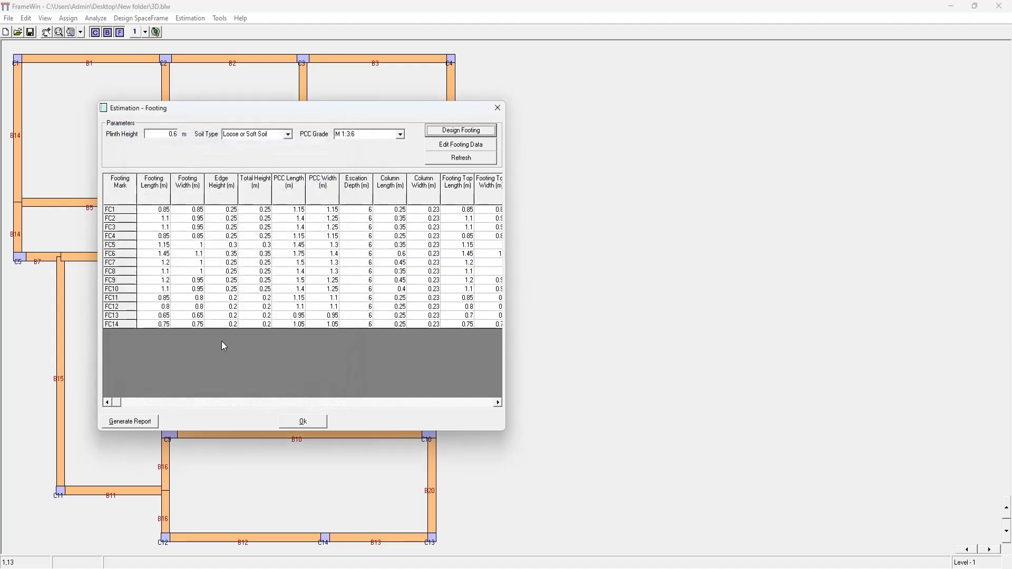
left_click(317, 425)
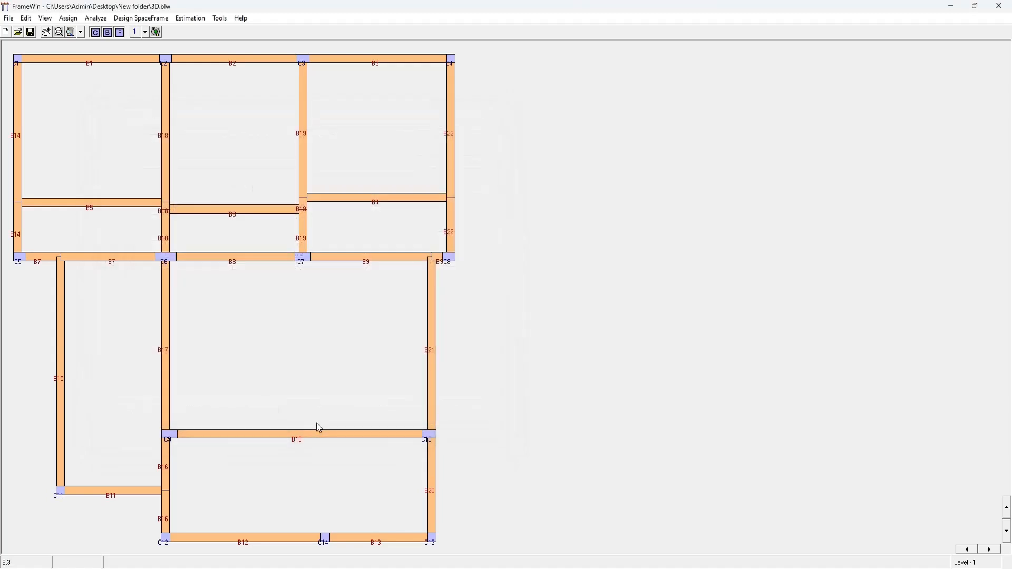
Step: Try to open the regular column design summary
left_click(190, 19)
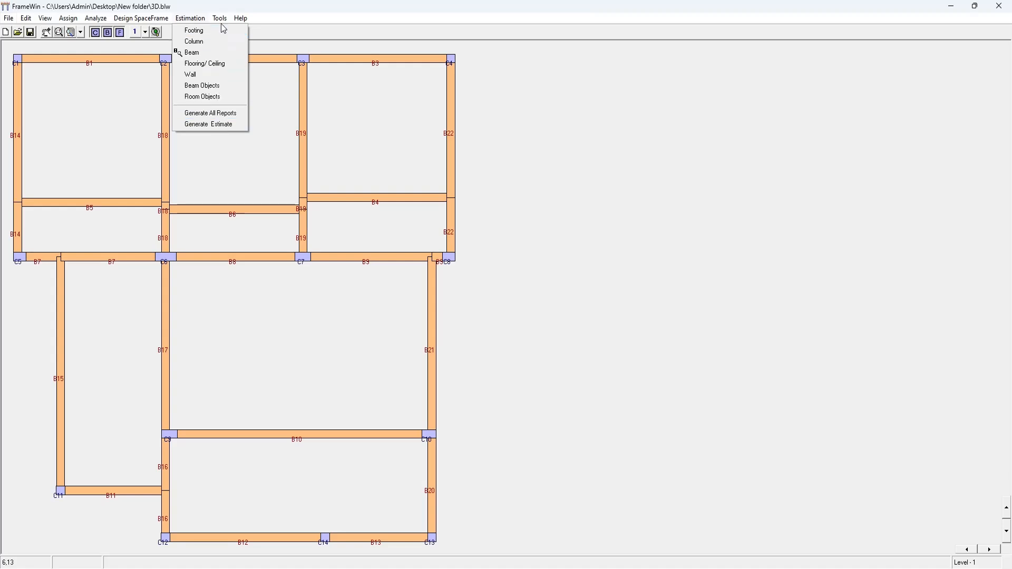
mouse_move(162, 24)
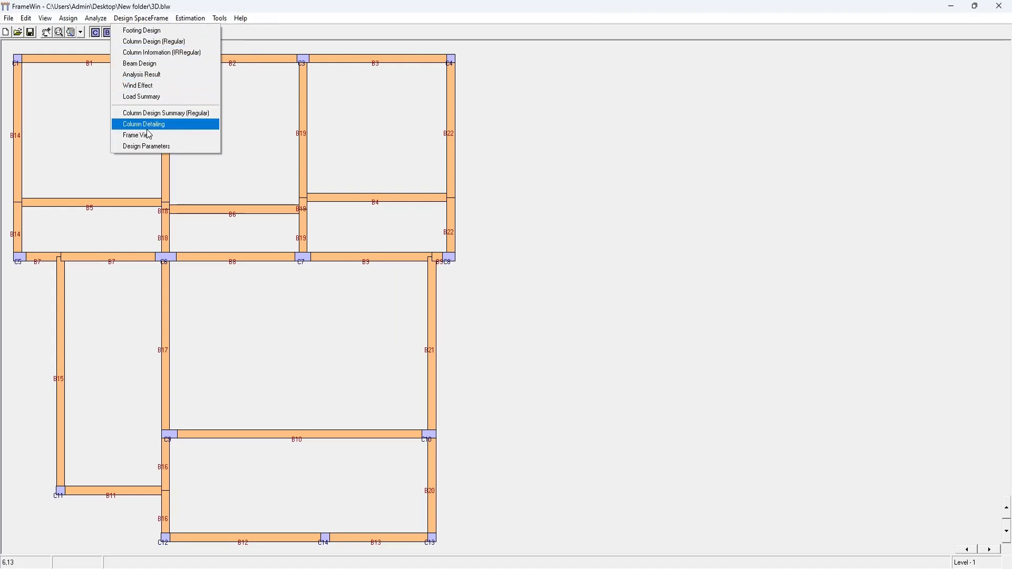
left_click(157, 114)
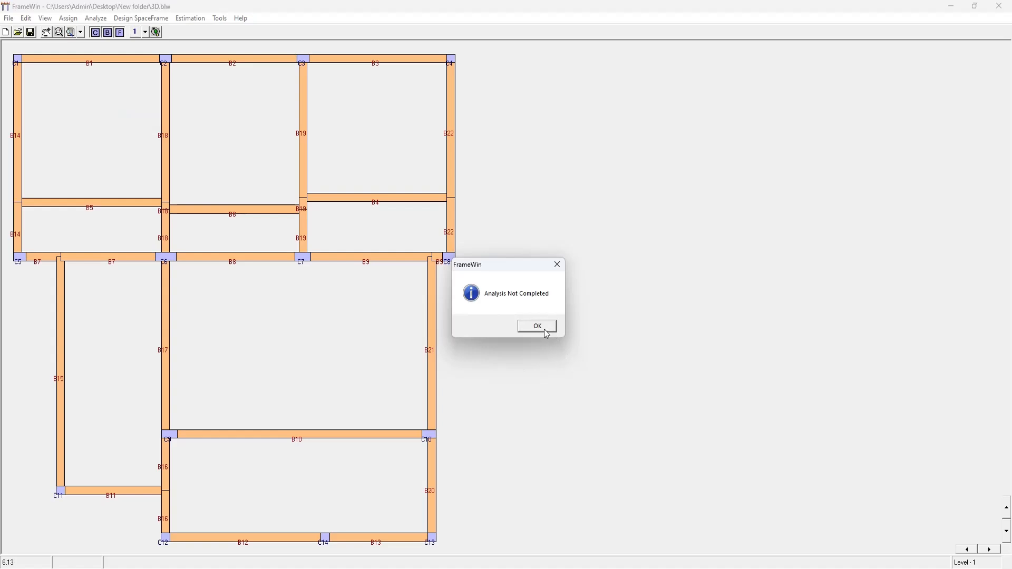
left_click(547, 331)
Step: Review the beam estimation table across all its columns, including sections, concrete grade and formwork, and close it
left_click(190, 20)
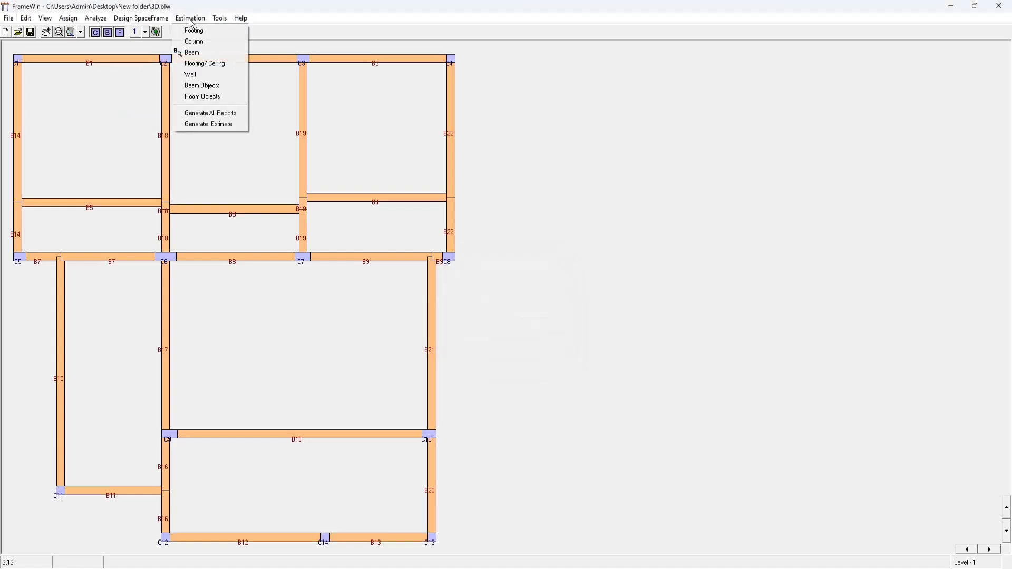
left_click(210, 52)
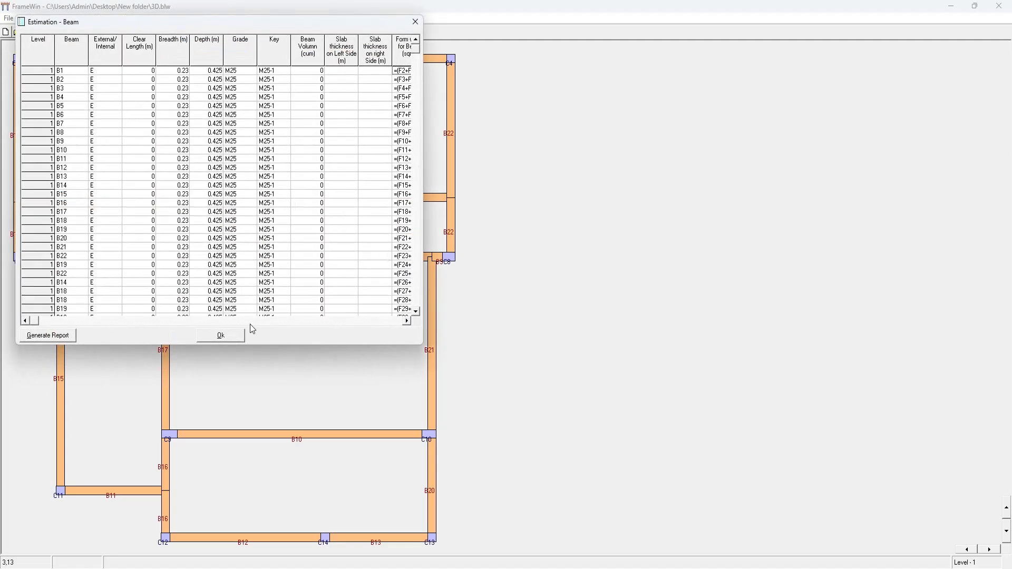
left_click(406, 321)
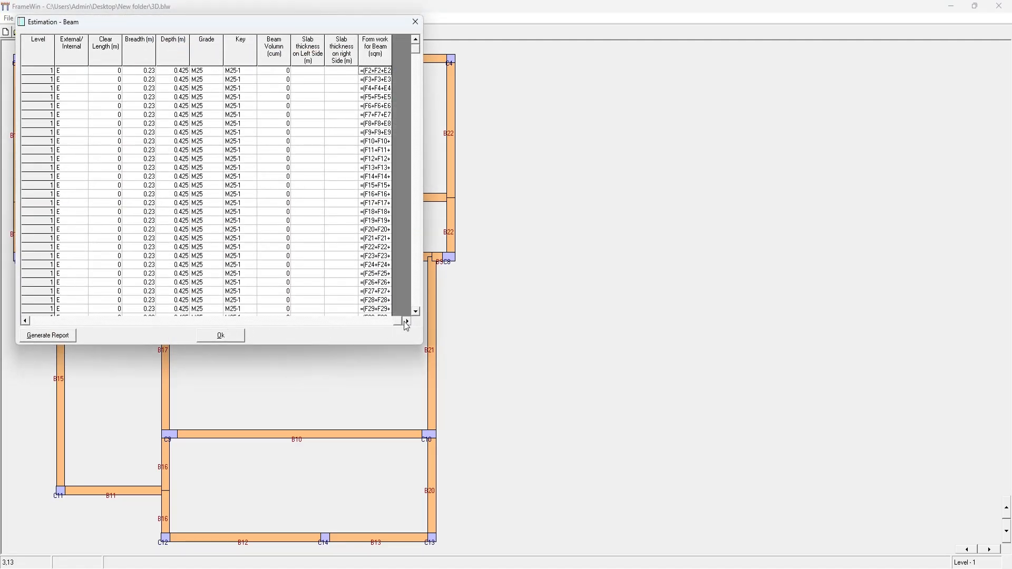
left_click(25, 322)
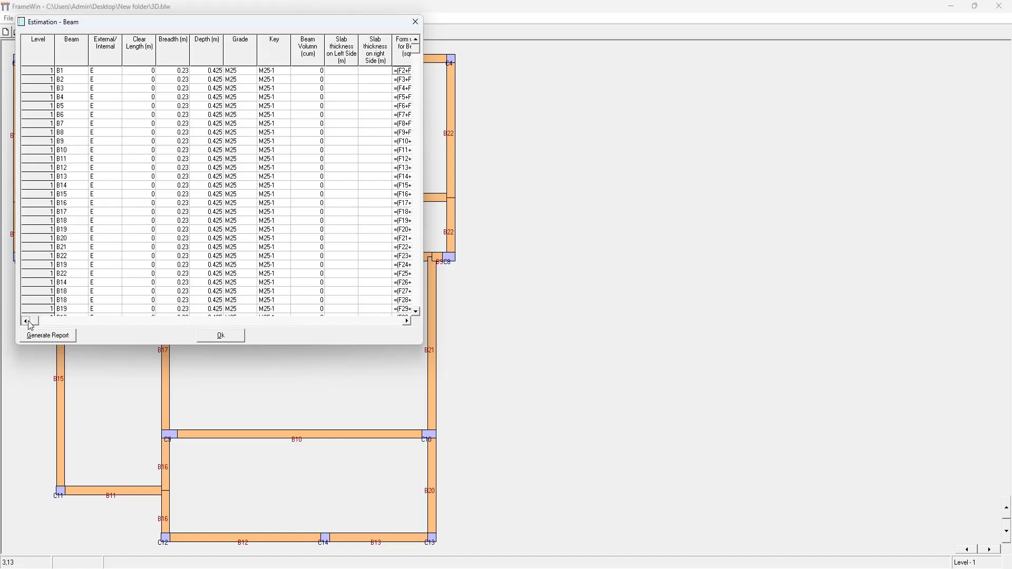
left_click(233, 338)
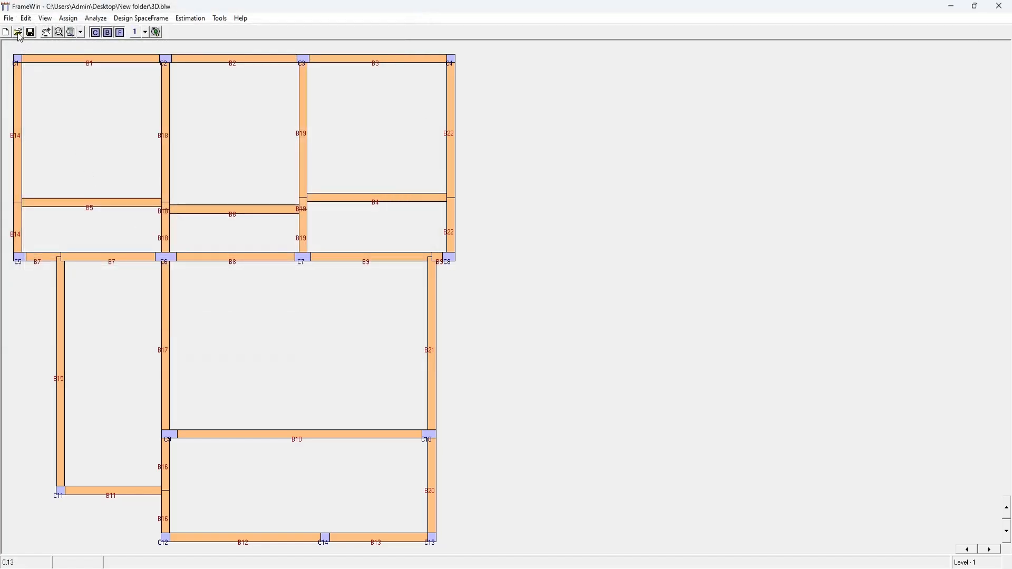
Step: Export the level 1 plan with the designed footings as a 2D DXF file named 3D_2D_11 in New folder
left_click(9, 18)
mouse_move(67, 85)
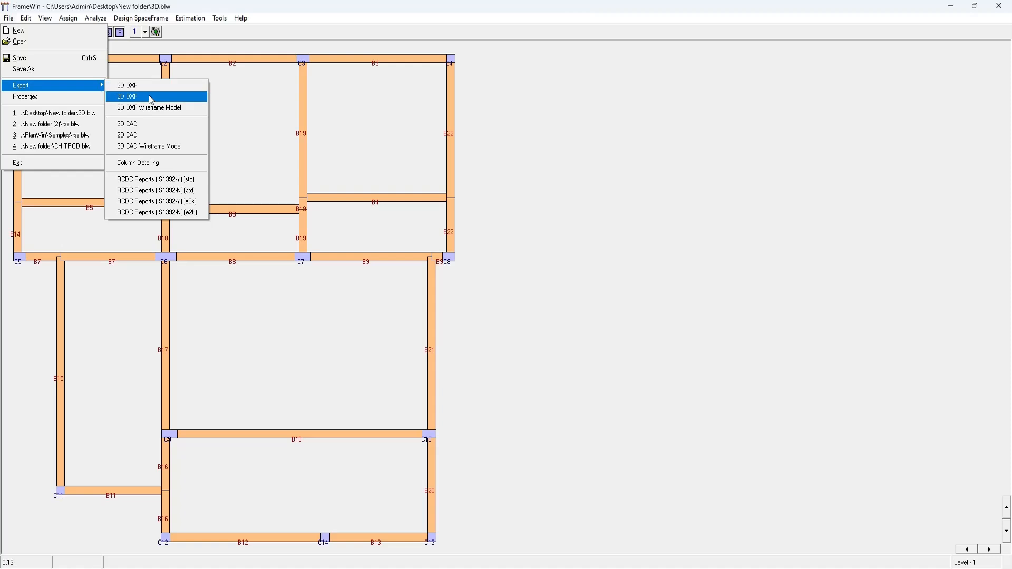
left_click(152, 99)
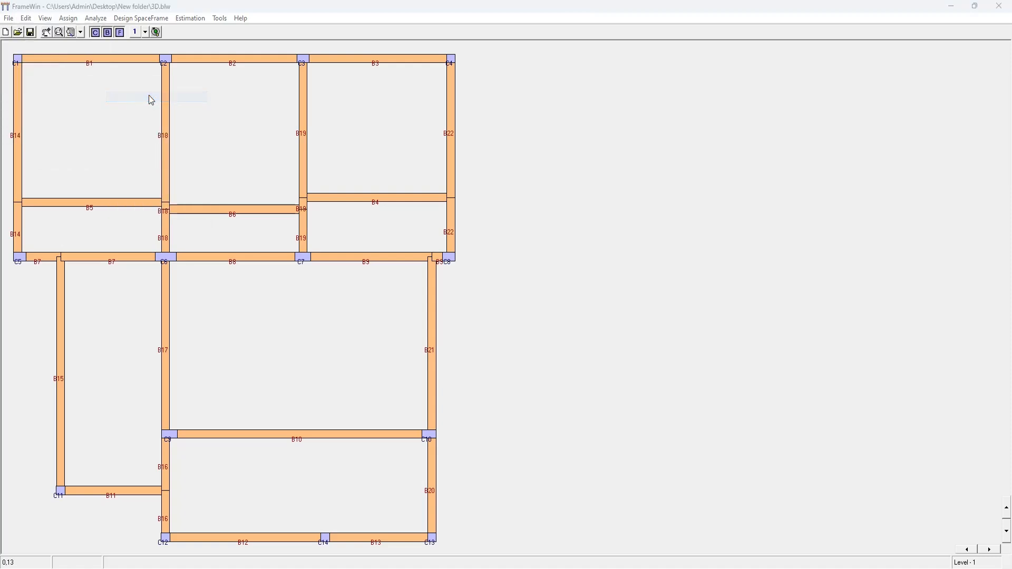
left_click(324, 223)
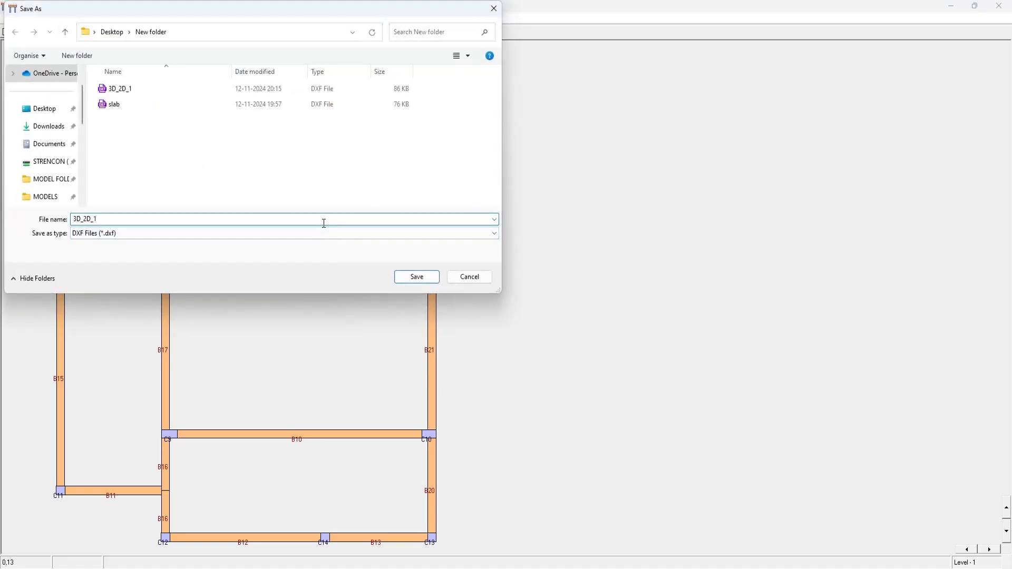
left_click(431, 280)
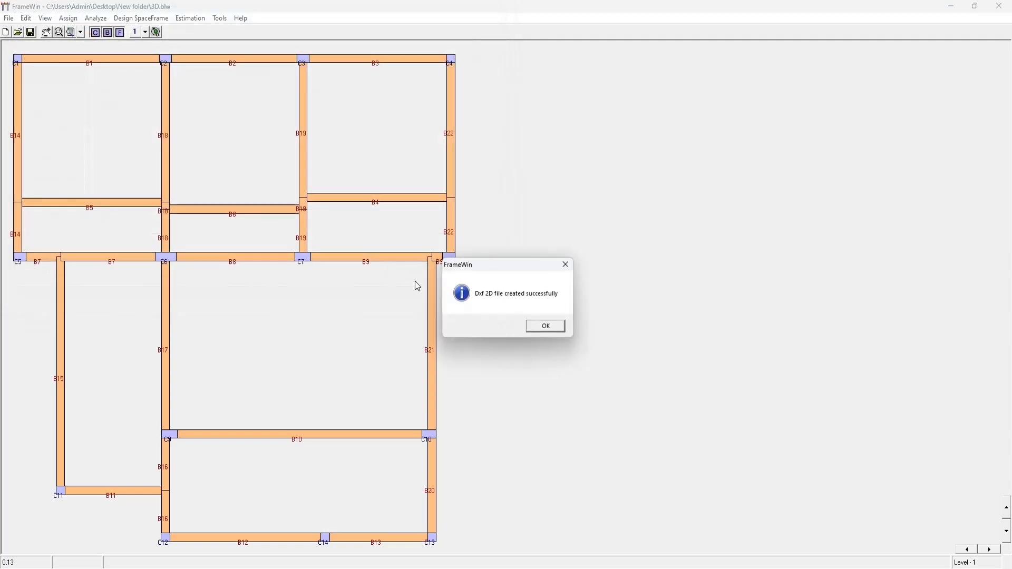
left_click(543, 327)
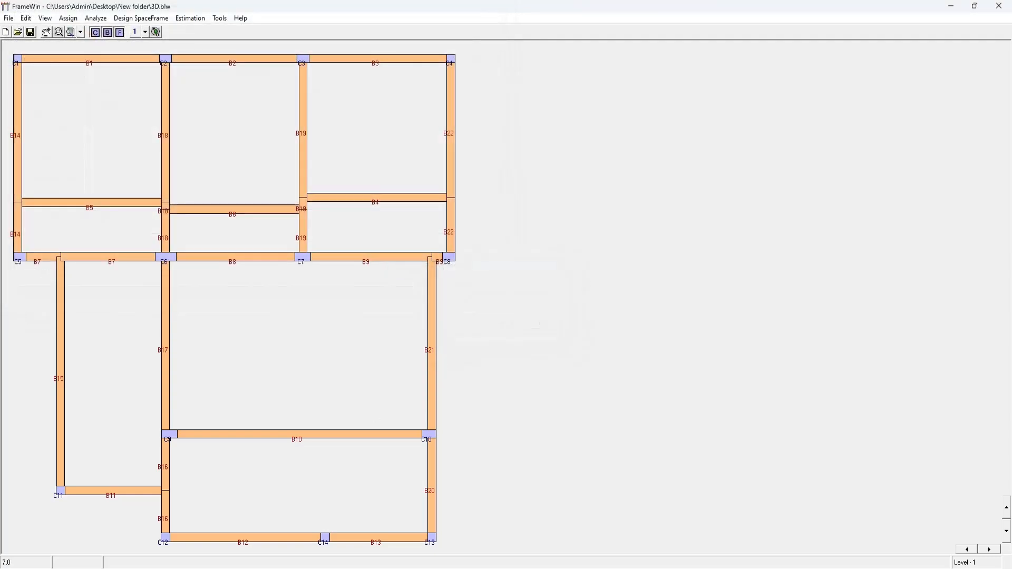
Step: Open the exported 3D_2D_11.dxf in GstarCAD and inspect the footing outlines around the columns
key("alt+Tab")
double_click(141, 106)
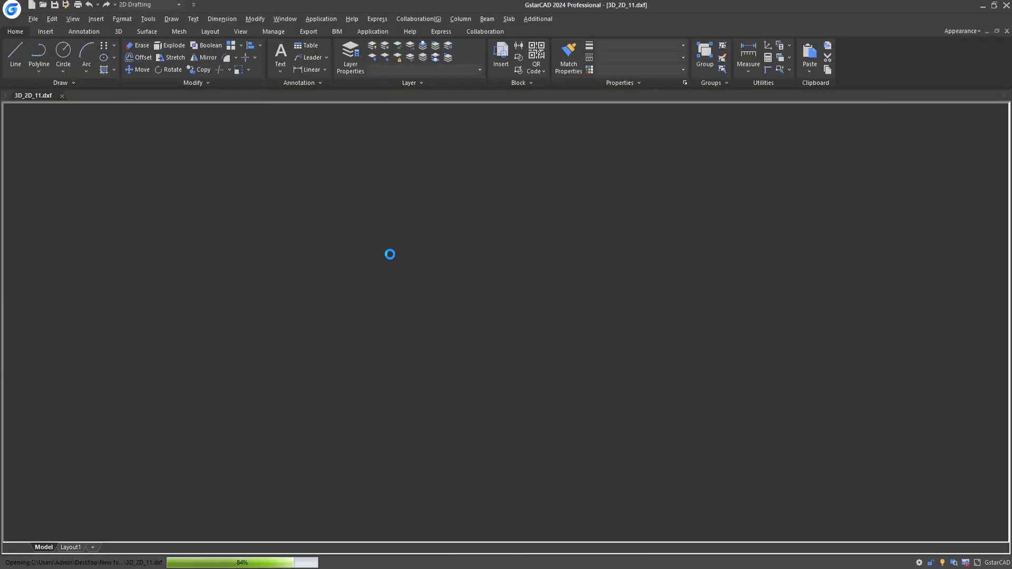
scroll(390, 254, "down", 5)
scroll(390, 255, "up", 10)
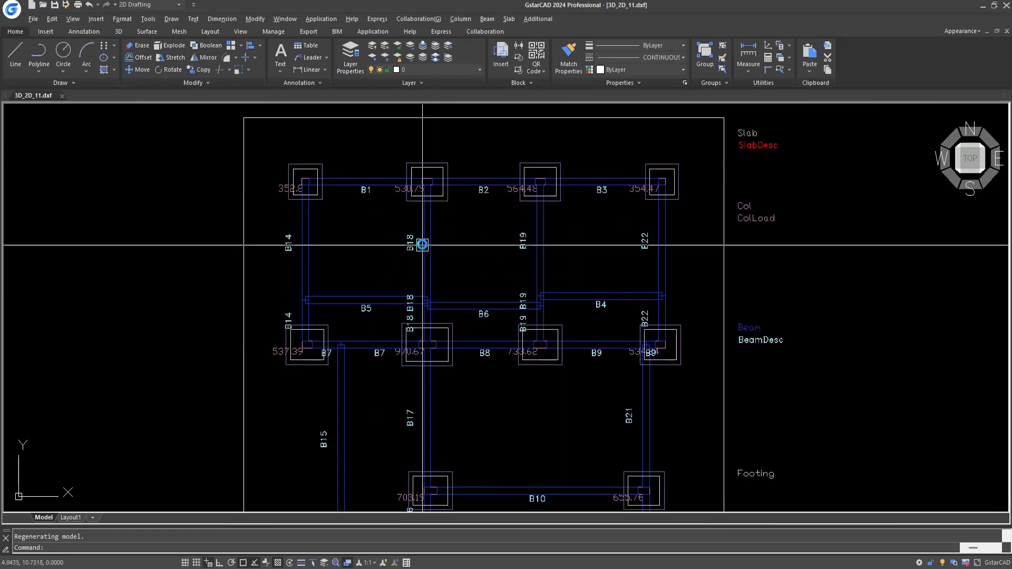
scroll(387, 294, "down", 4)
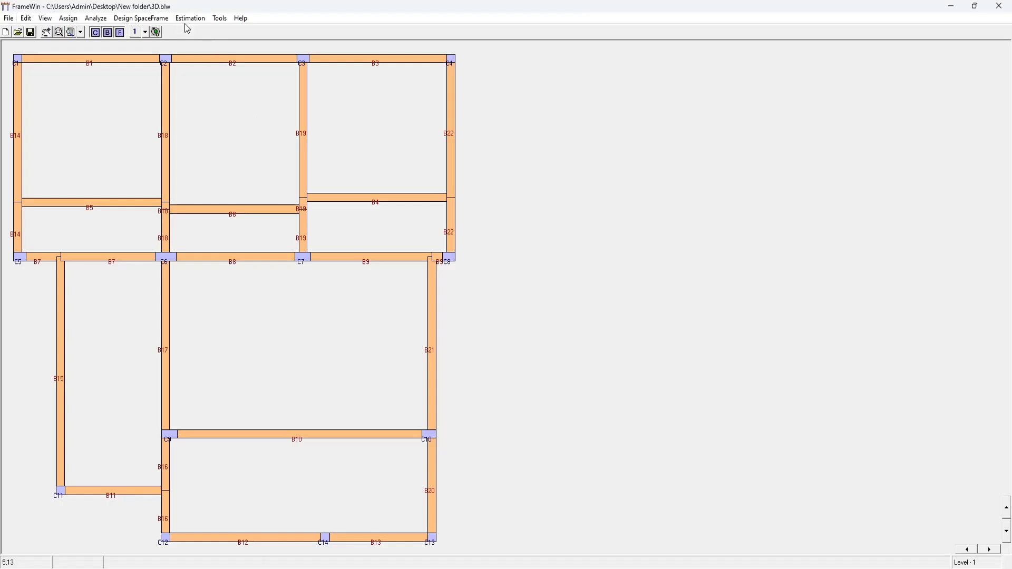
Step: Review column volumes, formwork and loads in FrameWin's column estimation, check the footing drawing in GstarCAD, and close the estimation table
left_click(190, 18)
left_click(200, 42)
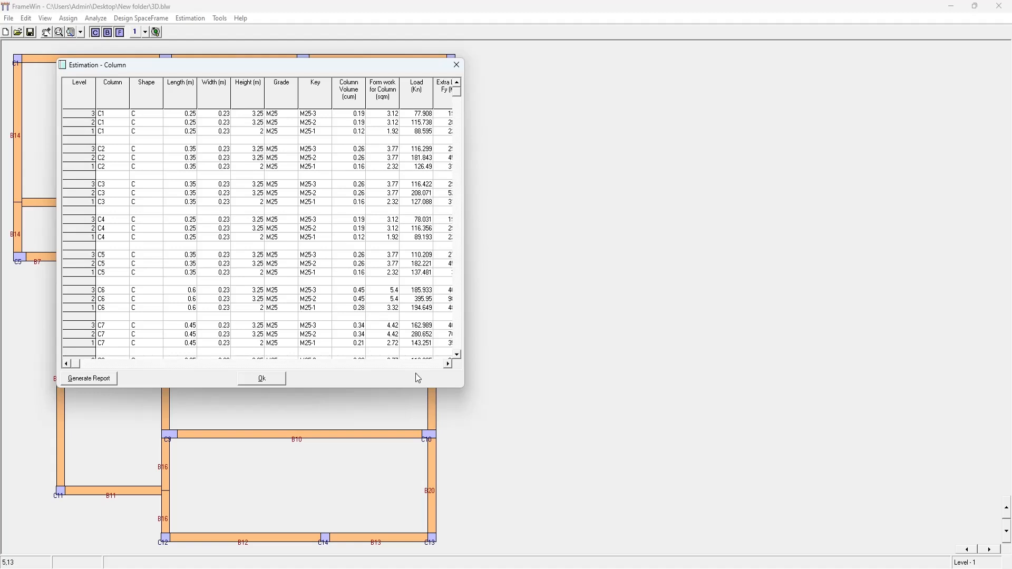
left_click(445, 363)
left_click_drag(382, 114, 388, 395)
key("alt+Tab")
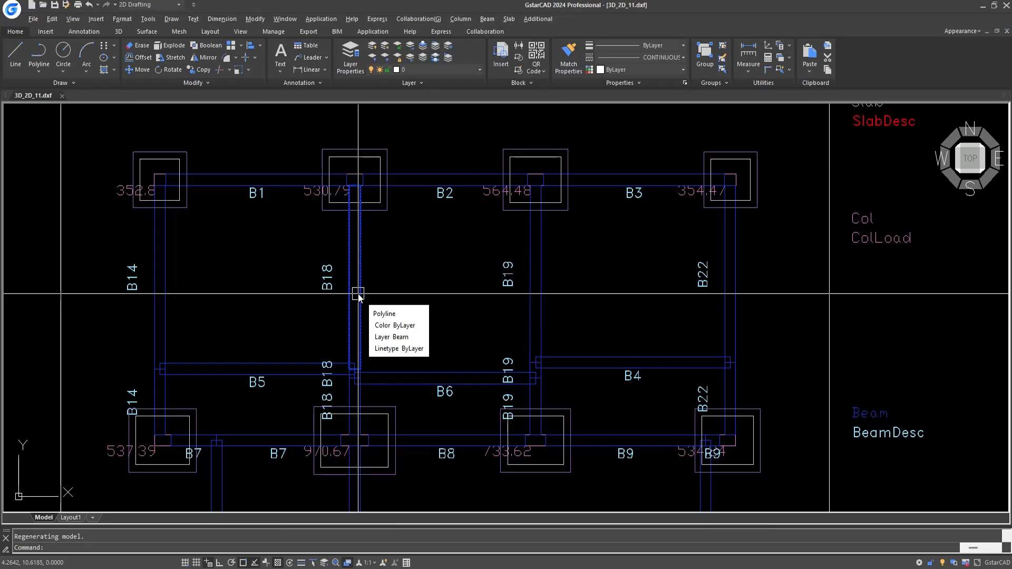
key("alt+Tab")
left_click(456, 64)
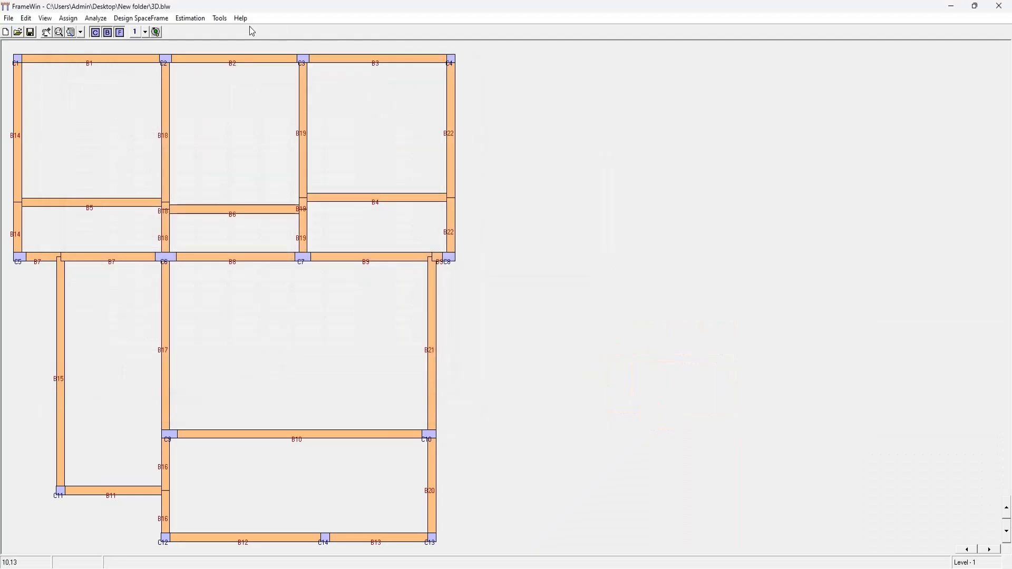
Step: Review the footing estimation table from dimensions and volumes through reinforcement bar counts, diameters and spacing, and close it
left_click(189, 18)
left_click(194, 30)
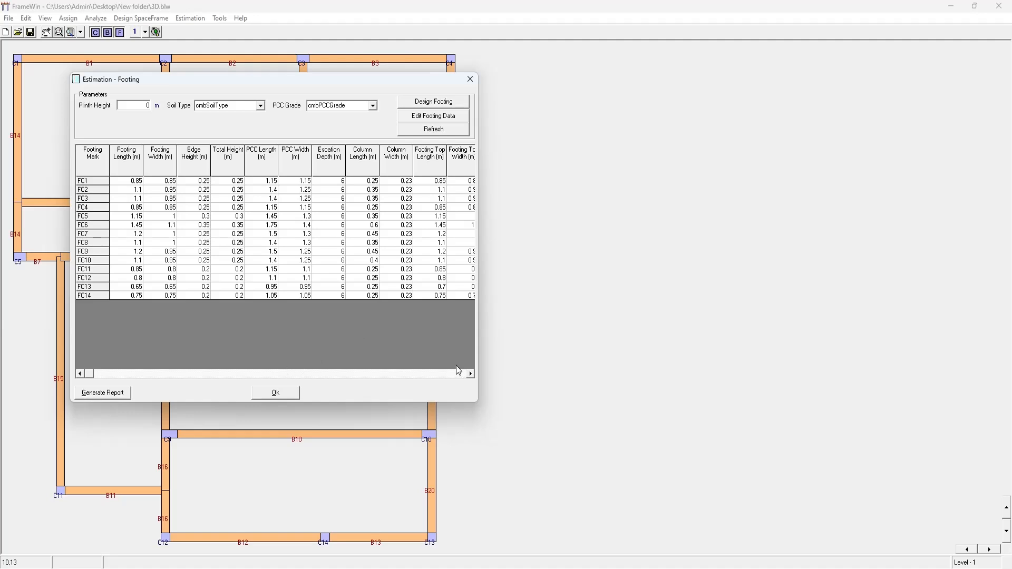
left_click(468, 376)
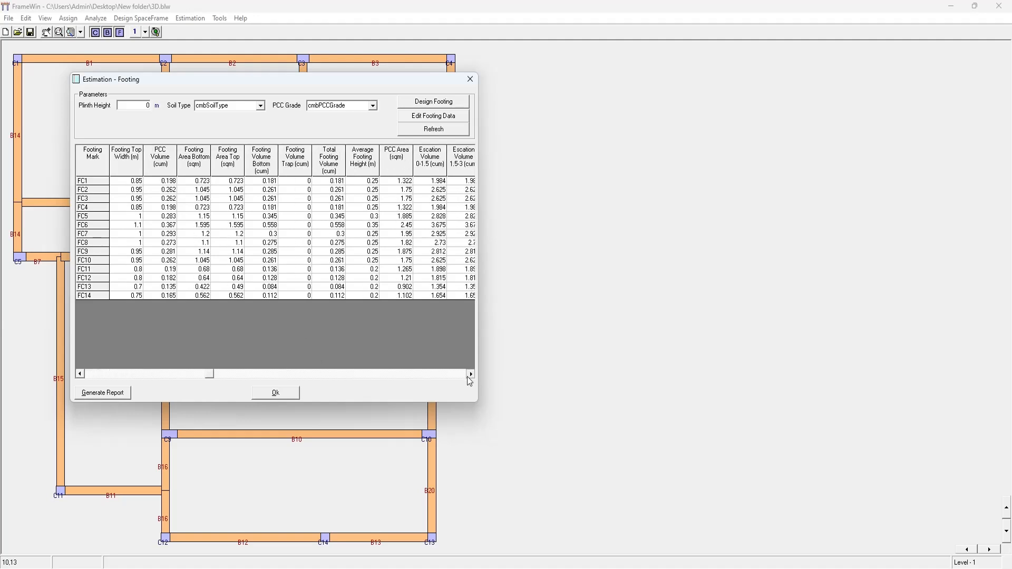
left_click(466, 375)
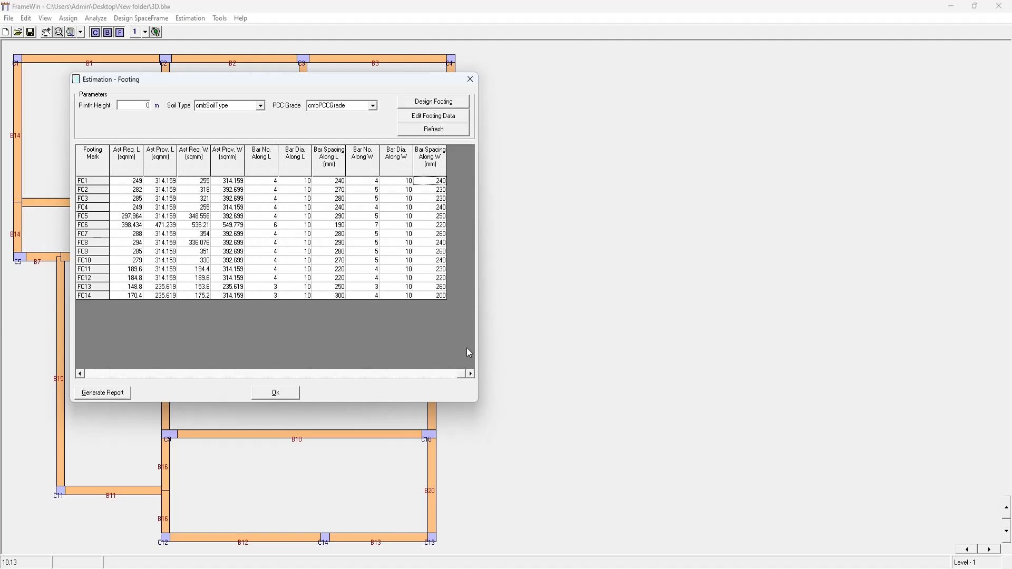
left_click(470, 79)
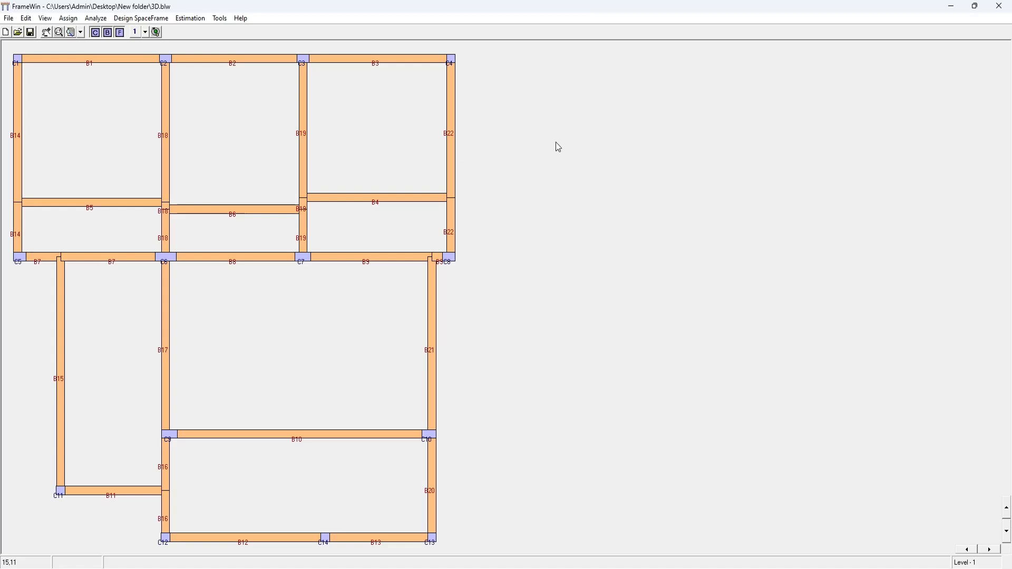
Step: Minimize the GstarCAD window showing 3D_2D_11.dxf and the FrameWin window
left_click(1006, 4)
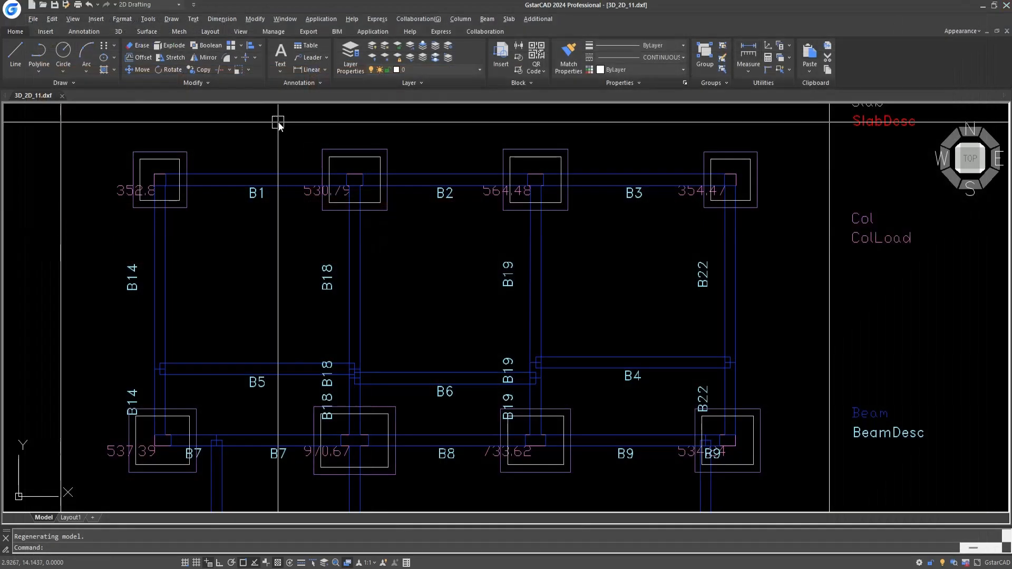
left_click(981, 5)
left_click(950, 8)
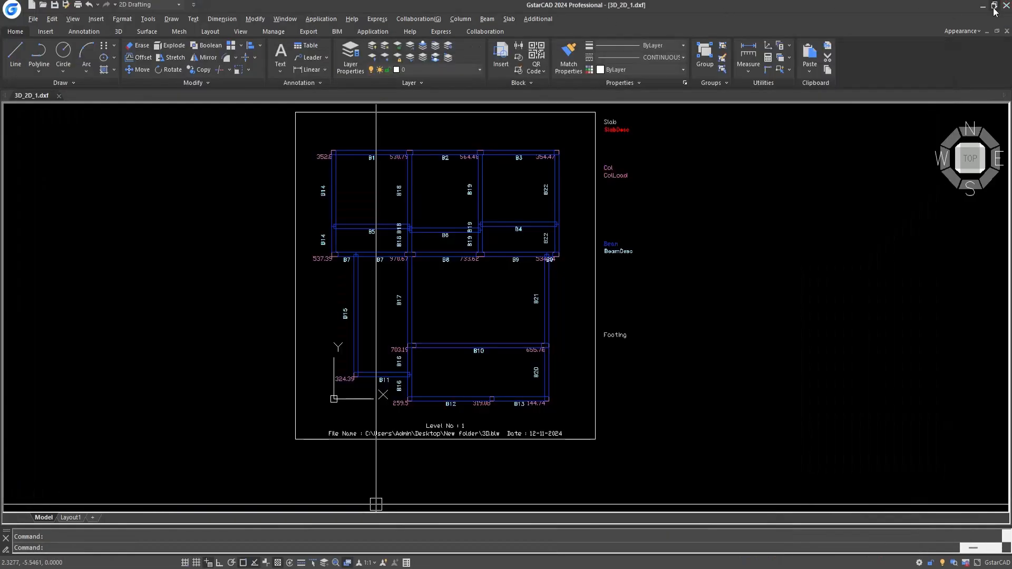
Step: Minimize the open drawing and frame windows and launch SlabDesign from the desktop
left_click(984, 6)
left_click(983, 6)
left_click(949, 7)
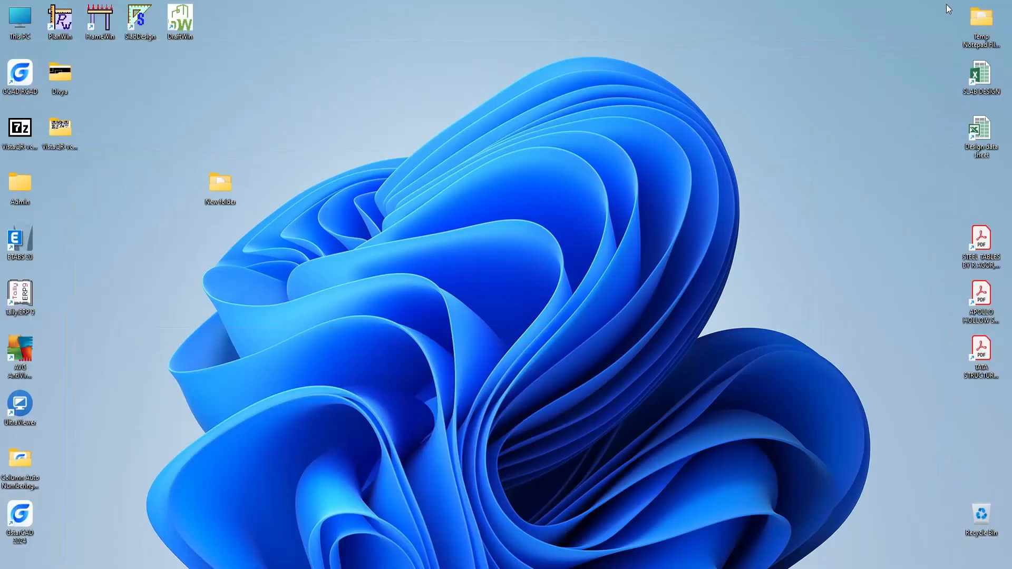
double_click(138, 30)
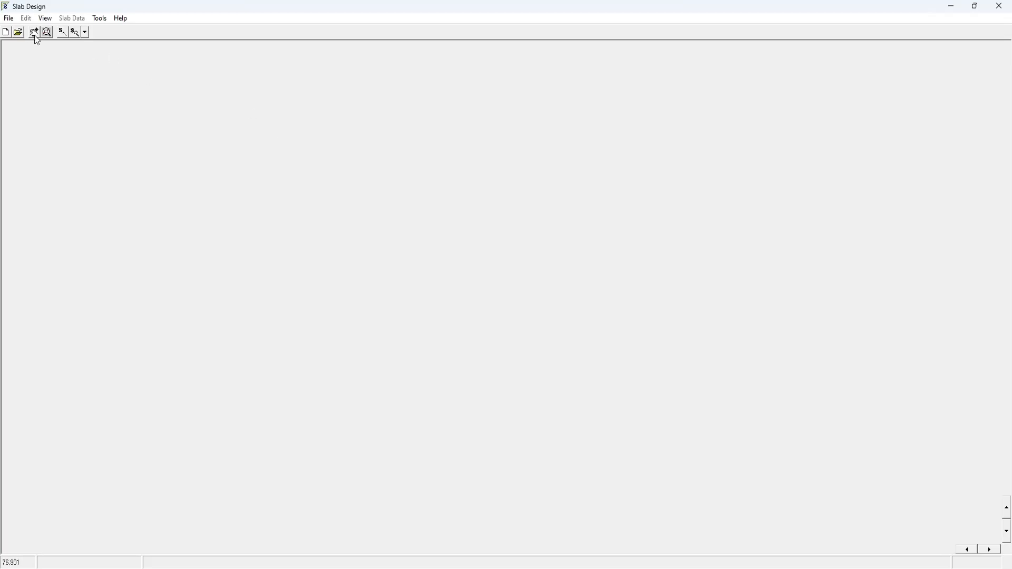
left_click(9, 18)
left_click(21, 41)
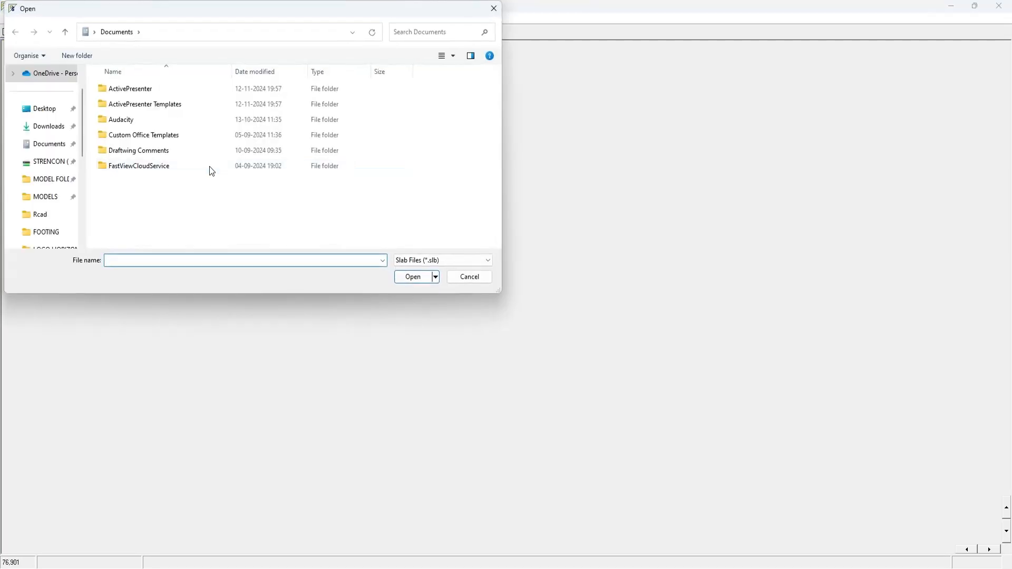
left_click(461, 278)
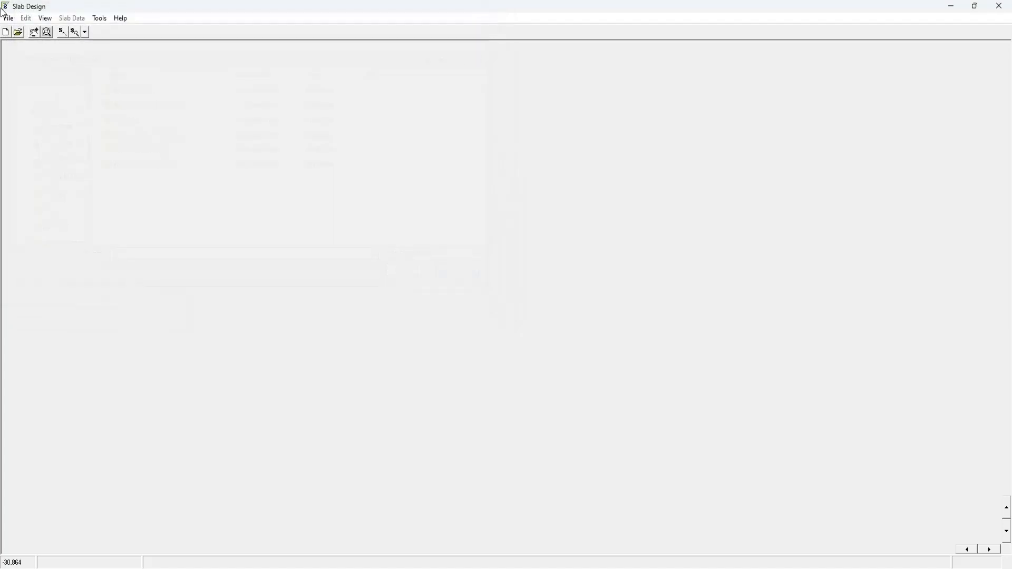
Step: Load the GF SLAB plan file from New folder on the Desktop
left_click(11, 18)
left_click(18, 41)
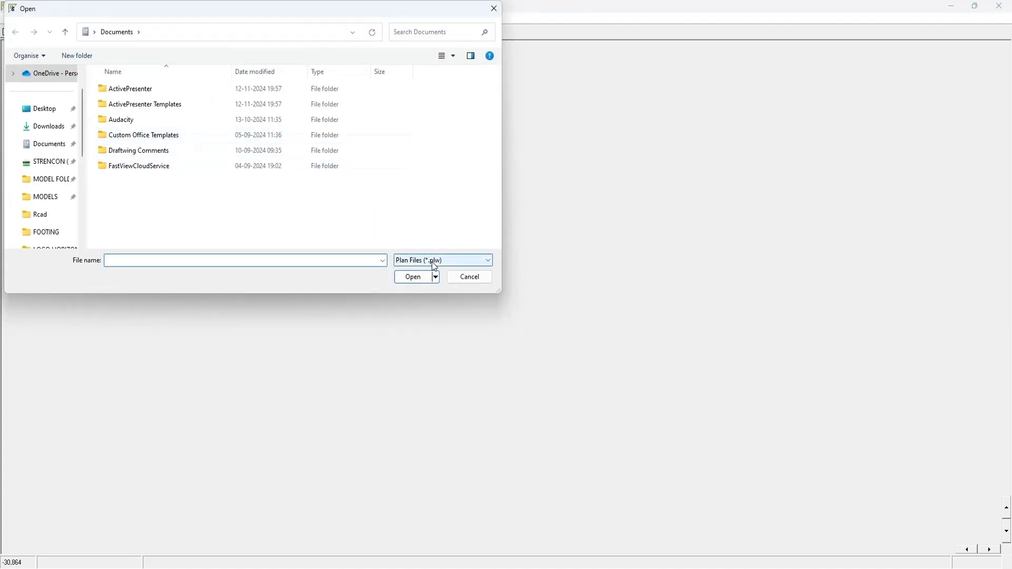
left_click(48, 109)
left_click(133, 167)
double_click(134, 173)
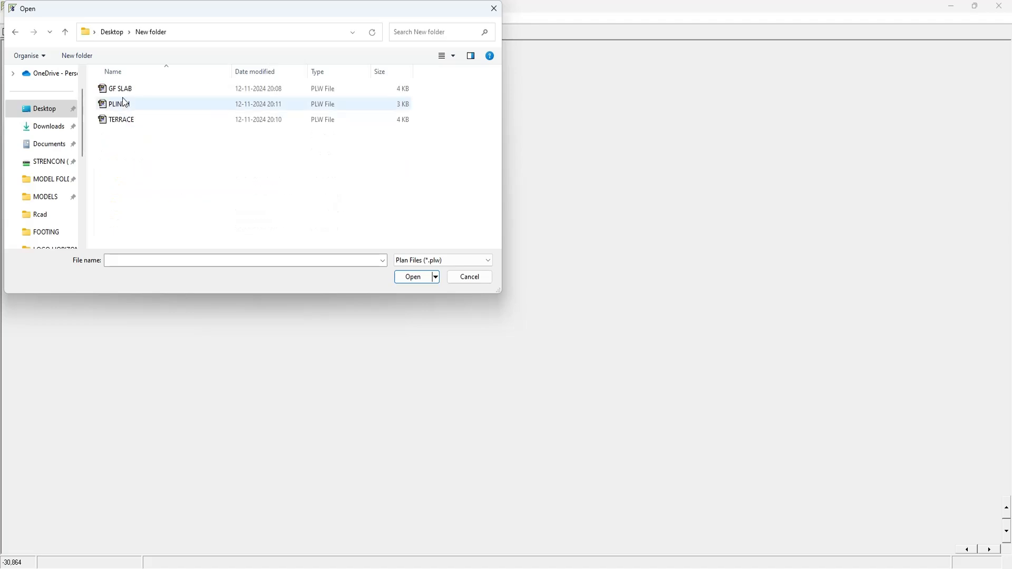
left_click(122, 90)
left_click(406, 280)
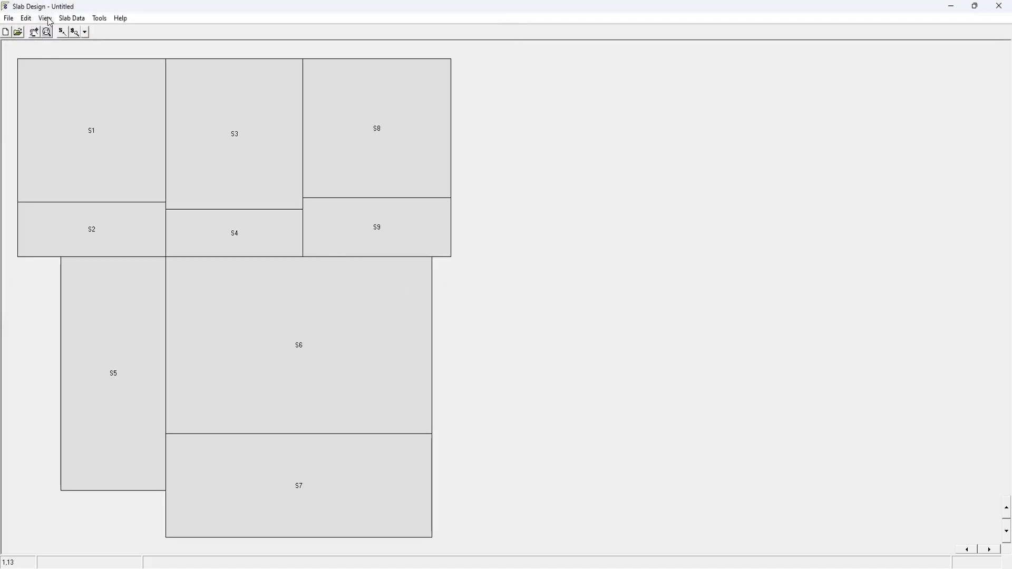
Step: Design all regular slabs with the Simply Supported edge condition in As Per IS Code mode
left_click(73, 17)
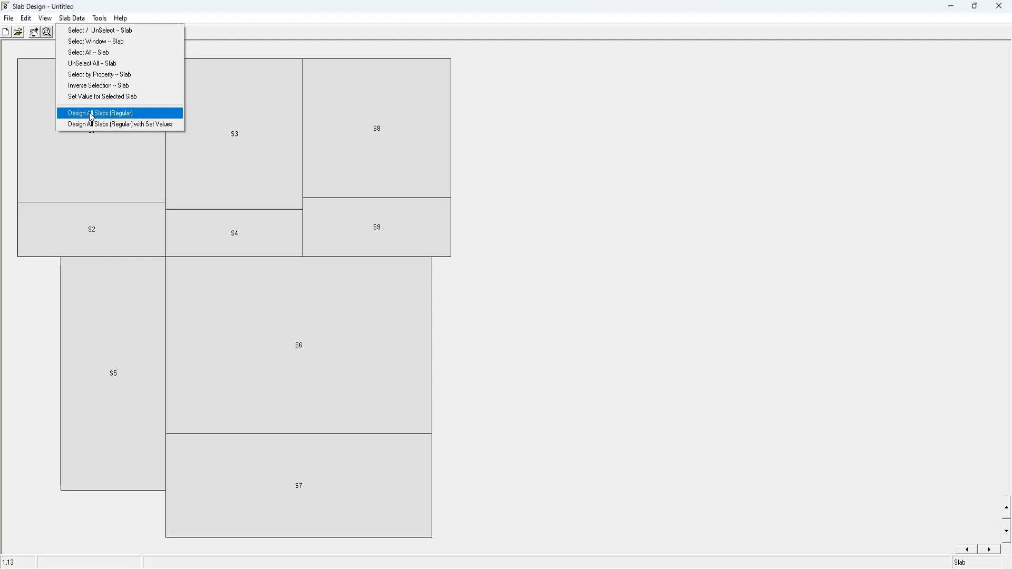
left_click(112, 115)
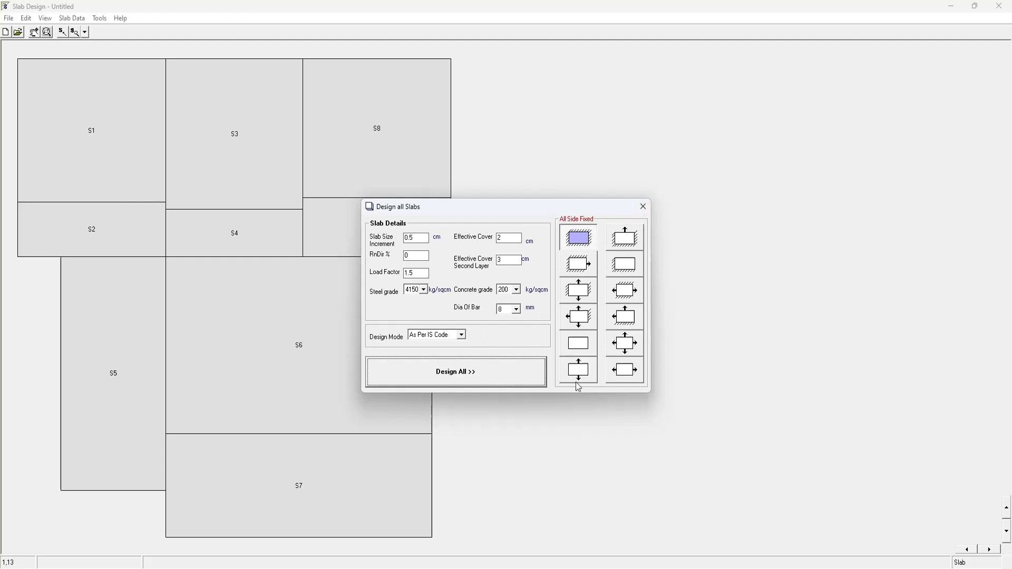
left_click(580, 345)
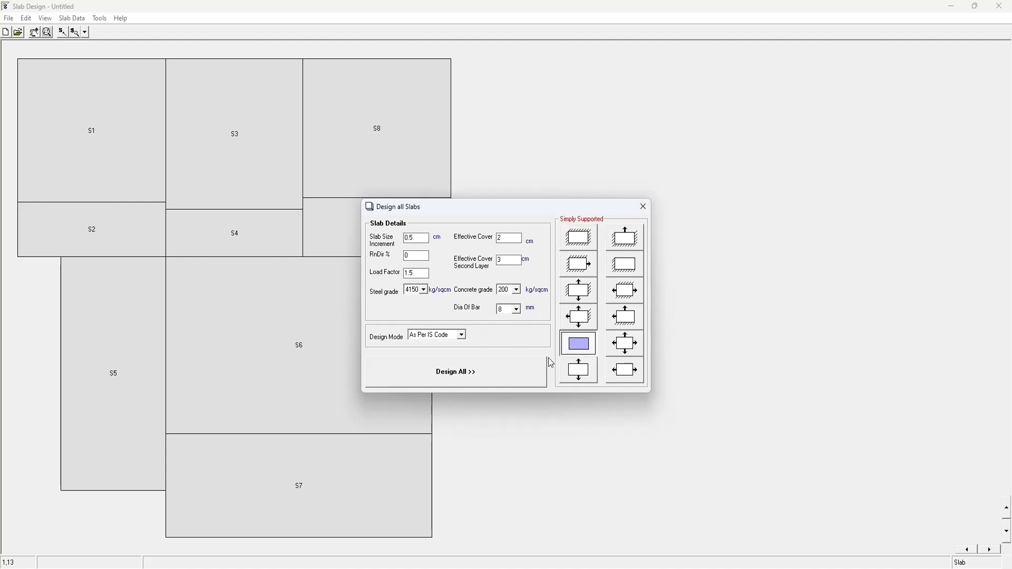
left_click(477, 380)
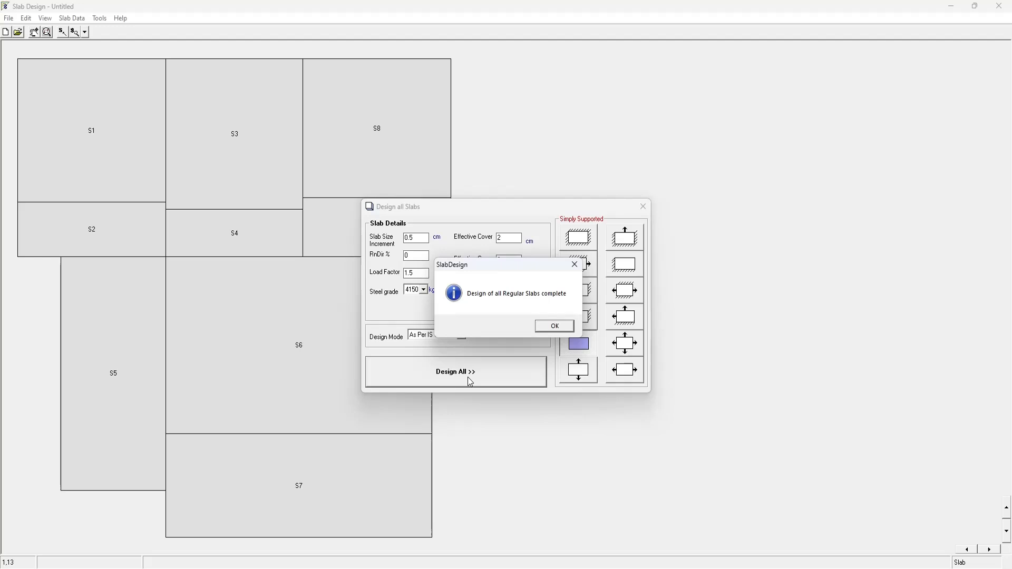
left_click(553, 325)
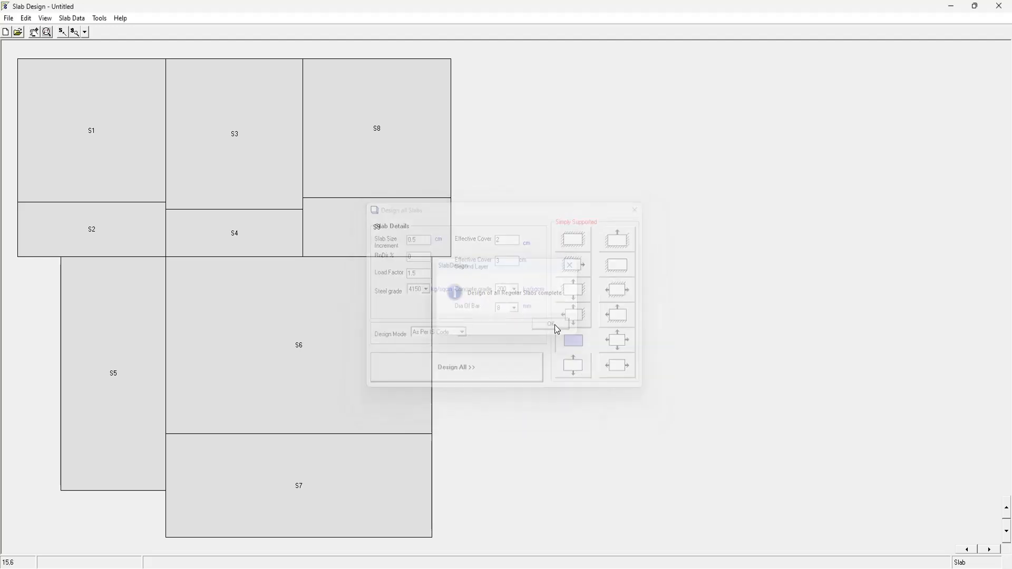
Step: Redesign slab S1 with the Adjacent Sides edge condition and update it to the required depth
right_click(119, 121)
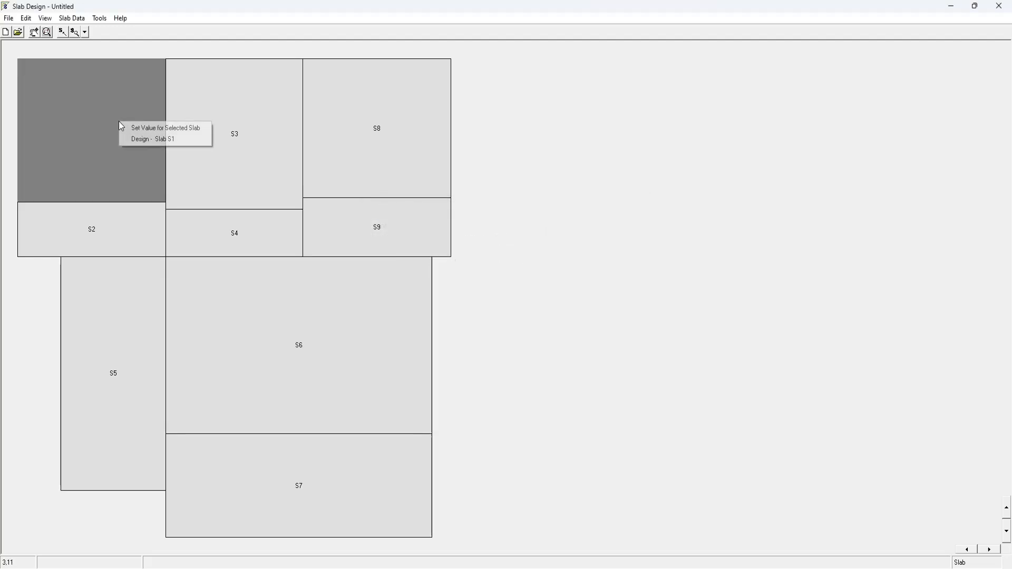
left_click(146, 139)
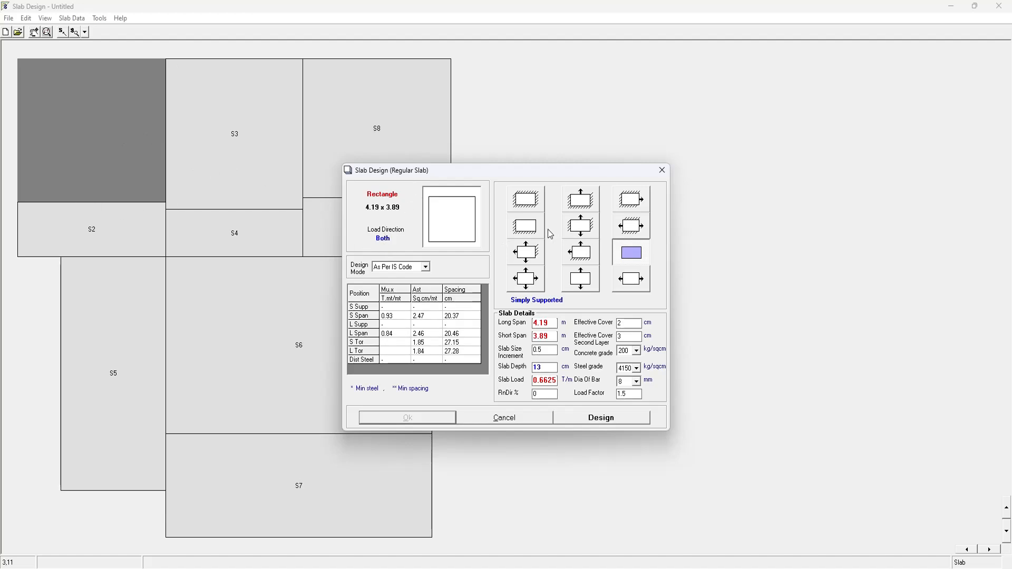
left_click(531, 231)
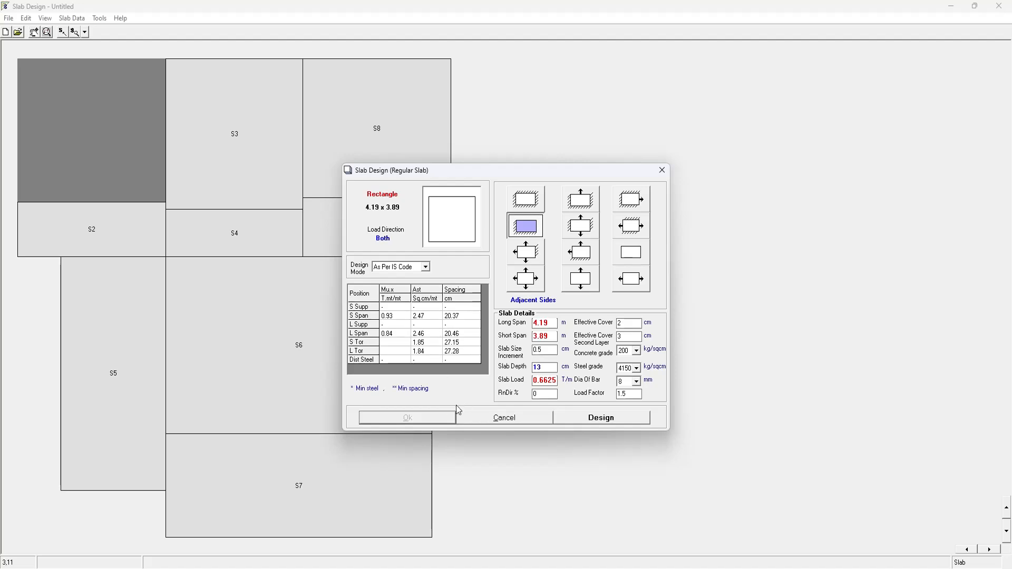
left_click(579, 417)
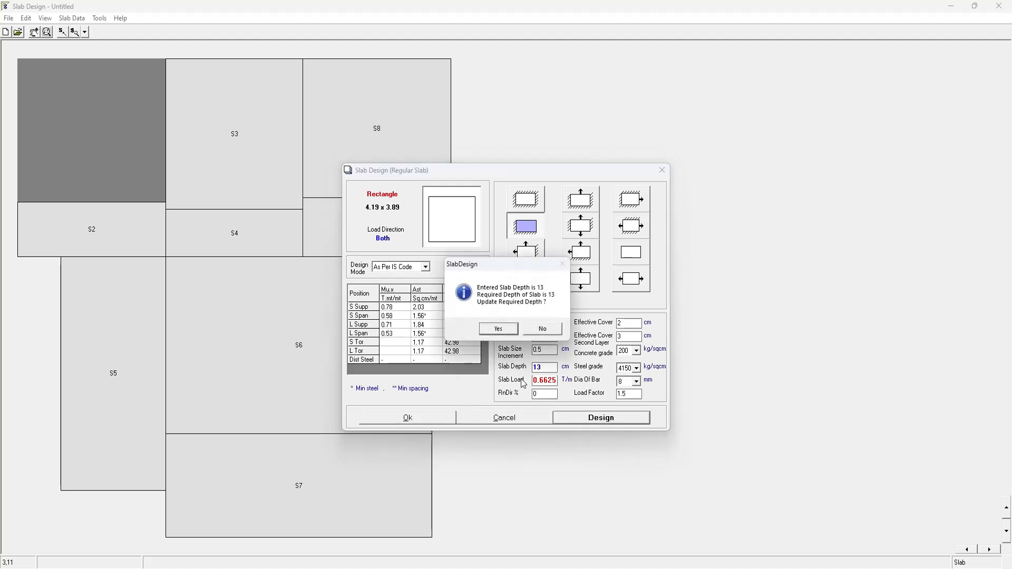
left_click(498, 329)
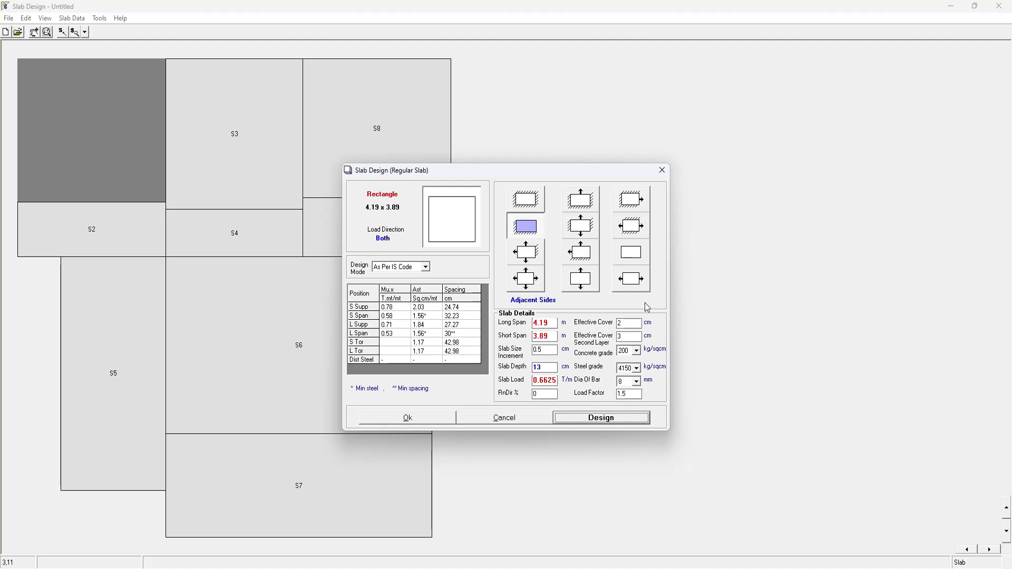
Step: Set slab S1's steel grade to 5000 kg/sqcm, redesign it with the required depth, and accept the design
left_click(553, 368)
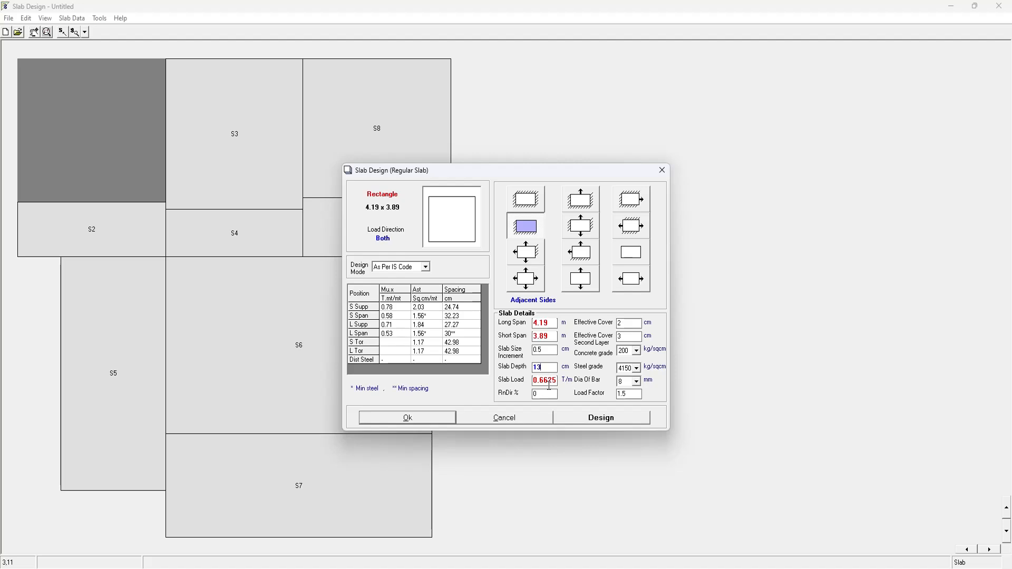
left_click(636, 368)
left_click(628, 393)
left_click(605, 417)
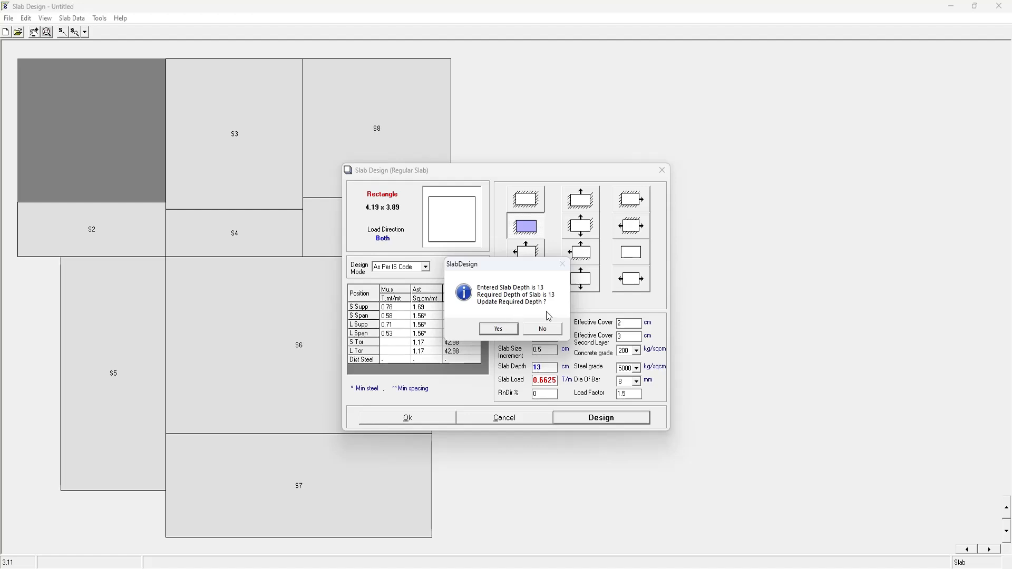
left_click(499, 329)
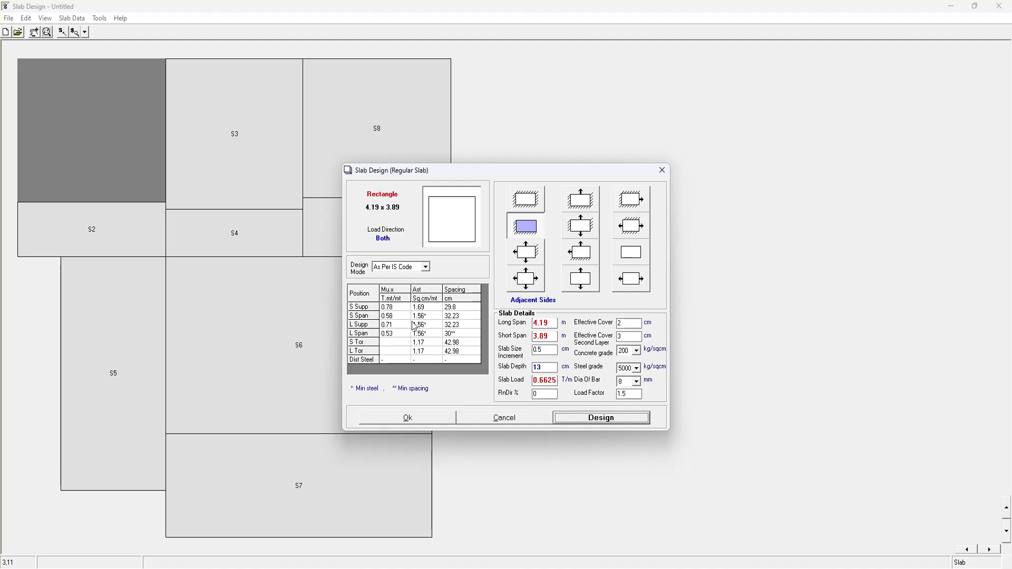
left_click(425, 268)
left_click(426, 269)
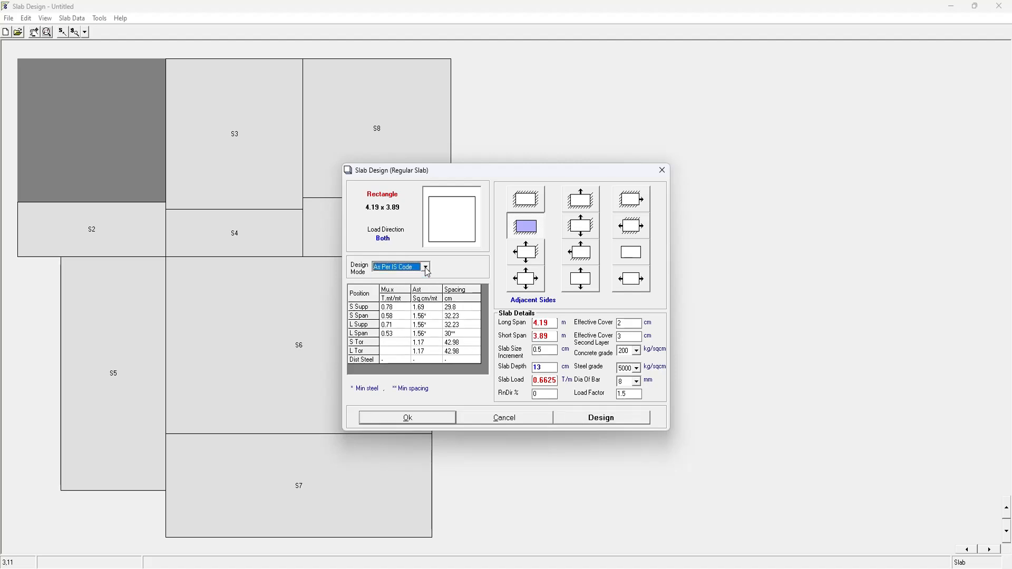
left_click(423, 417)
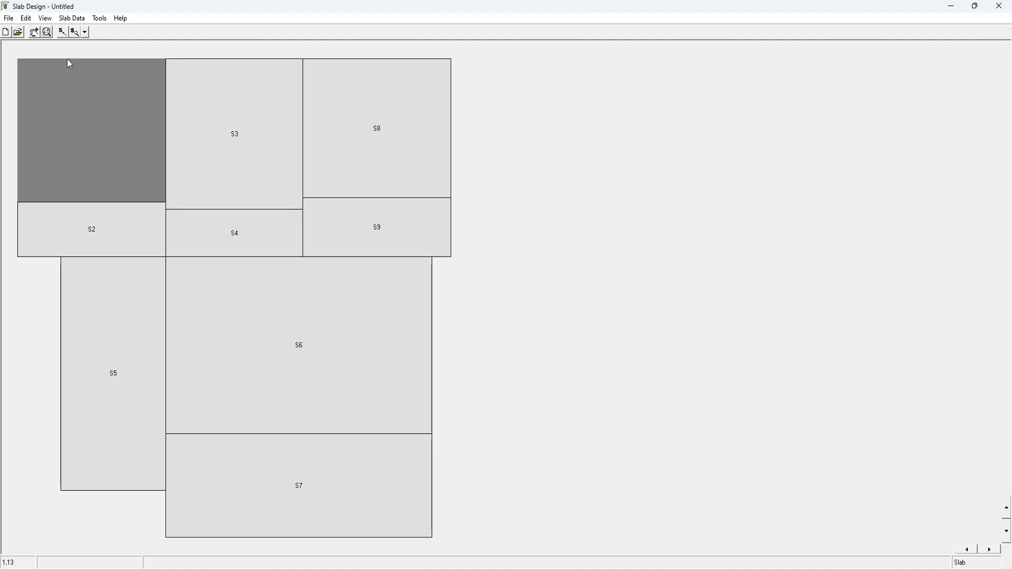
Step: Generate the slab design report and save it as text file 123 in New folder
left_click(77, 20)
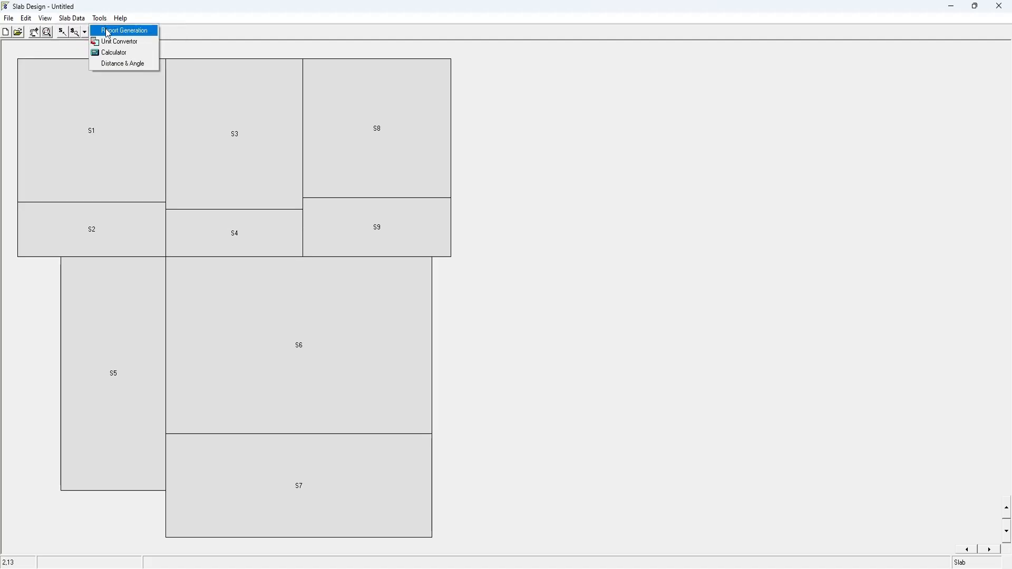
left_click(122, 31)
left_click(142, 102)
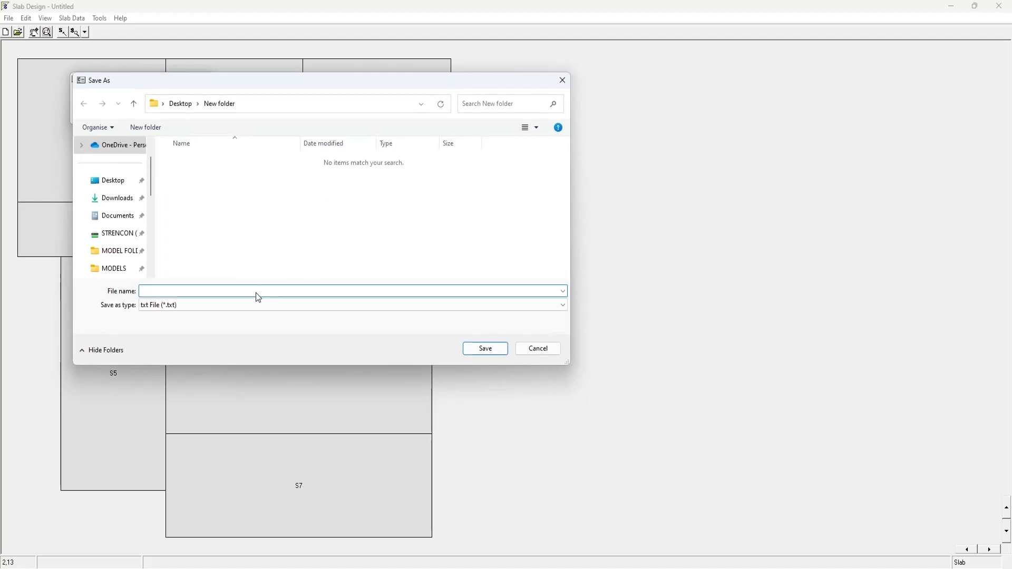
type("123")
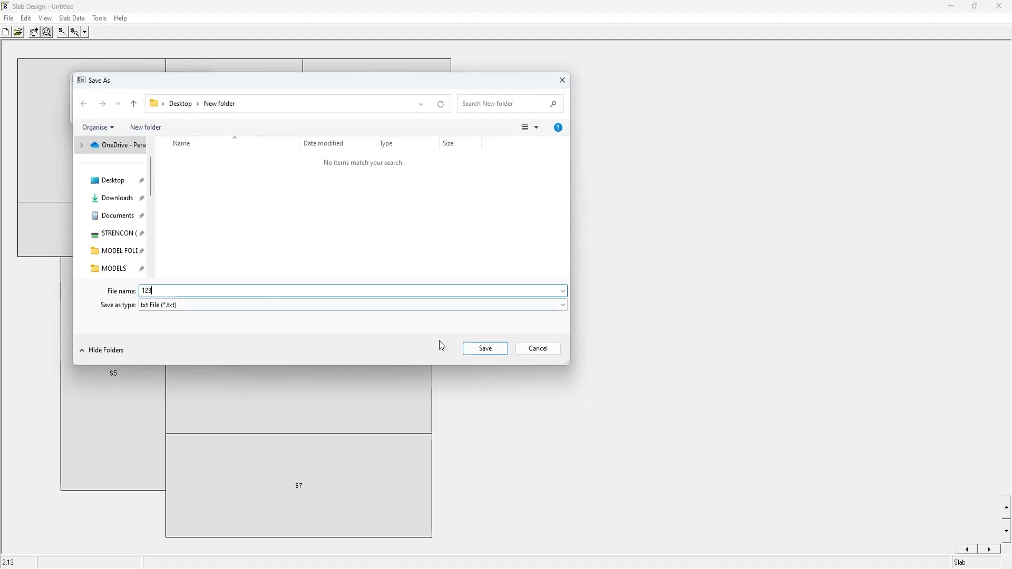
left_click(477, 348)
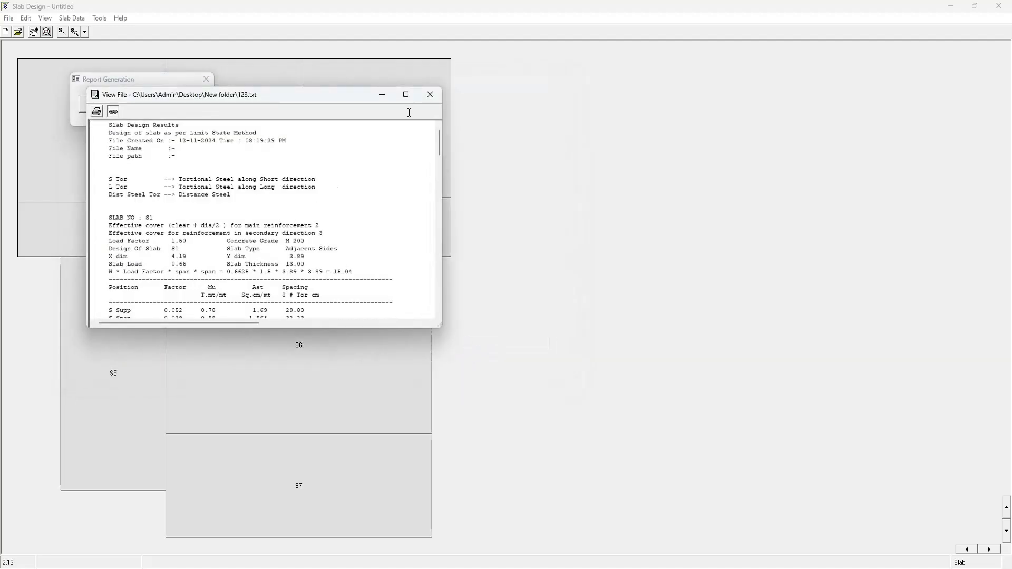
Step: Examine each slab's thickness, moments, steel area and bar spacing in the full-size report, highlight slab S3's results, and close the report
left_click(406, 94)
scroll(384, 232, "down", 6)
scroll(384, 232, "down", 10)
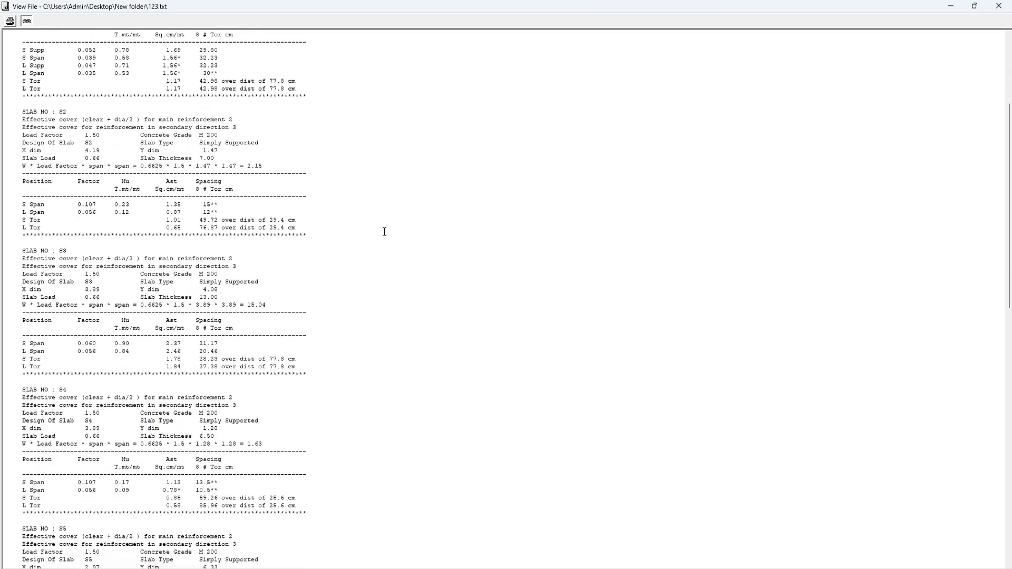
left_click_drag(23, 58, 322, 178)
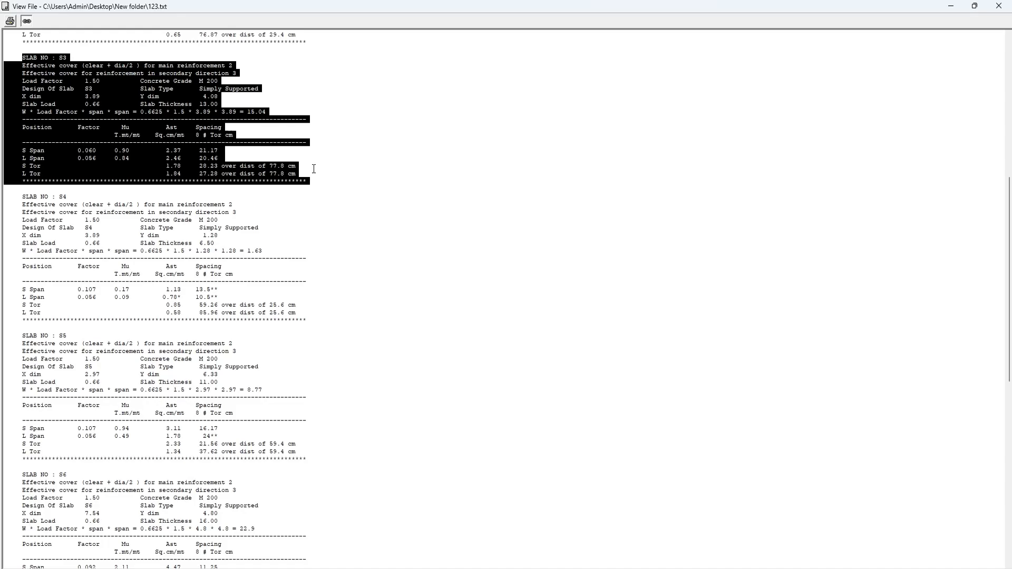
left_click(998, 6)
left_click(206, 79)
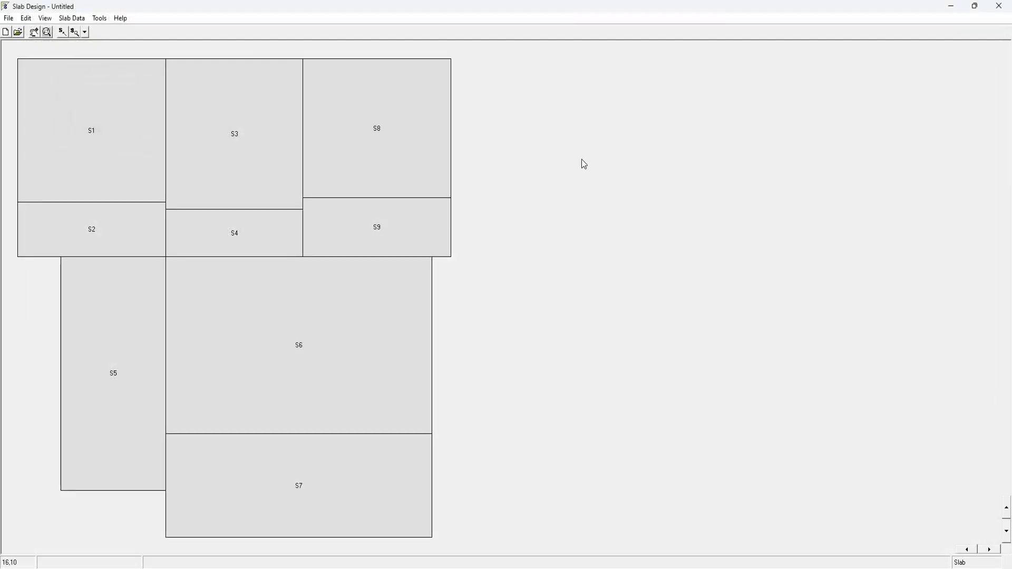